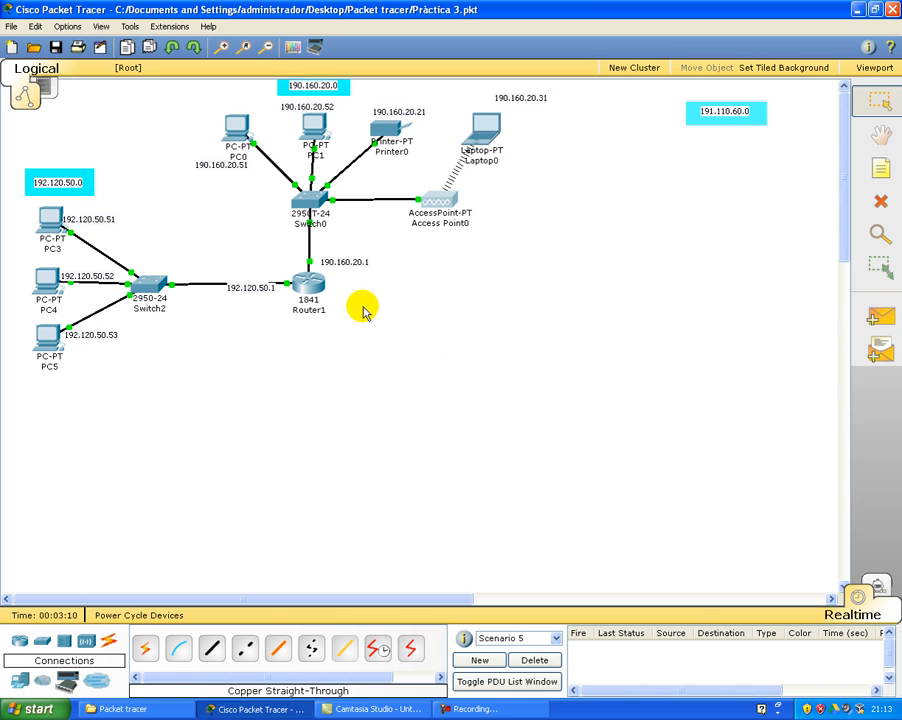
Inspect Router1's interfaces, physical modules and configuration settings
mouse_move(325, 297)
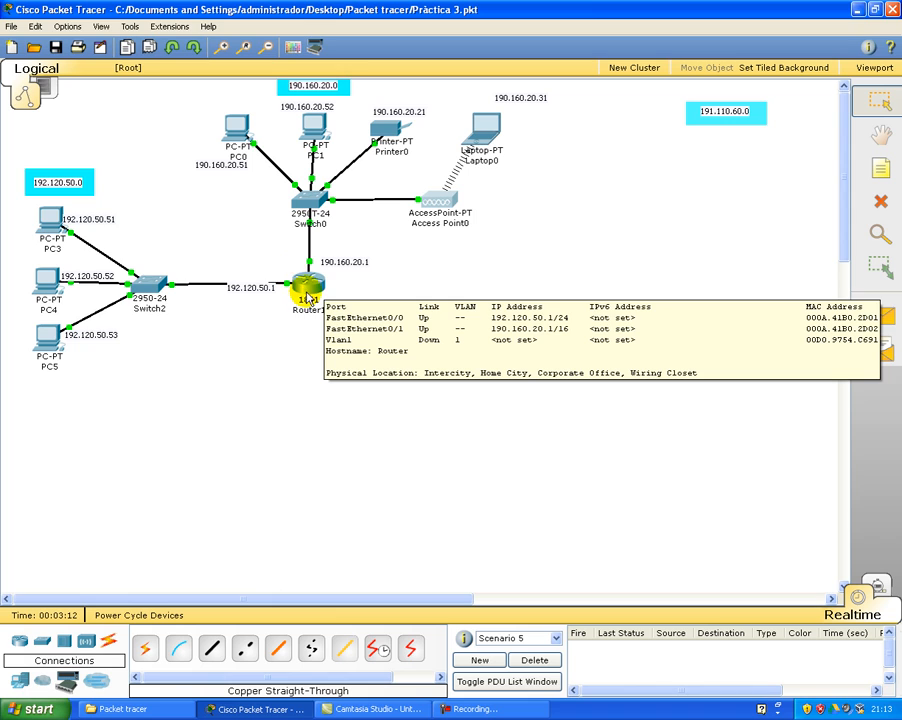
click(305, 283)
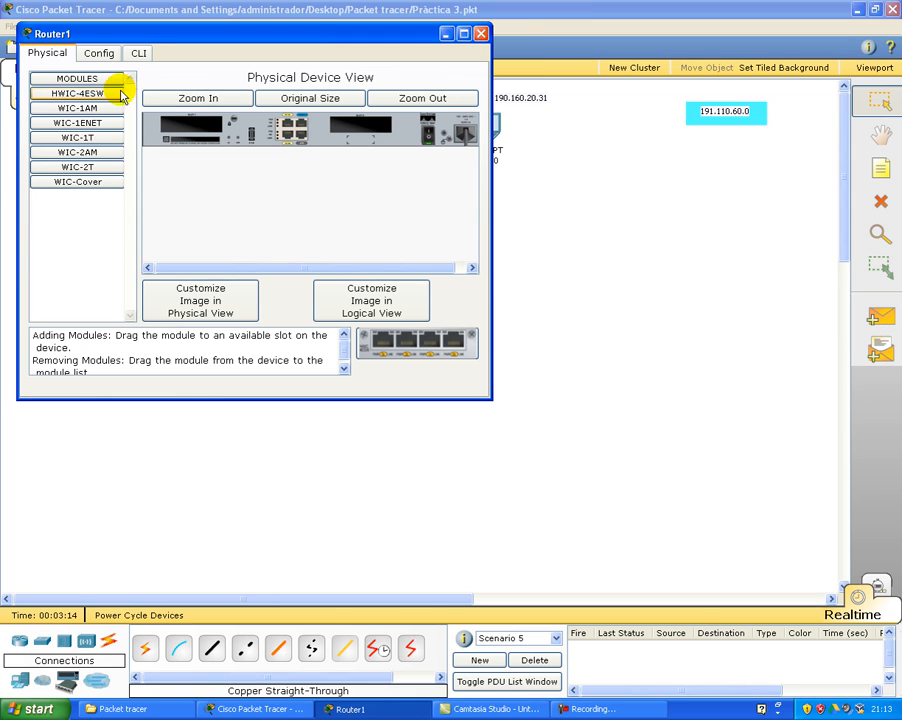
click(102, 55)
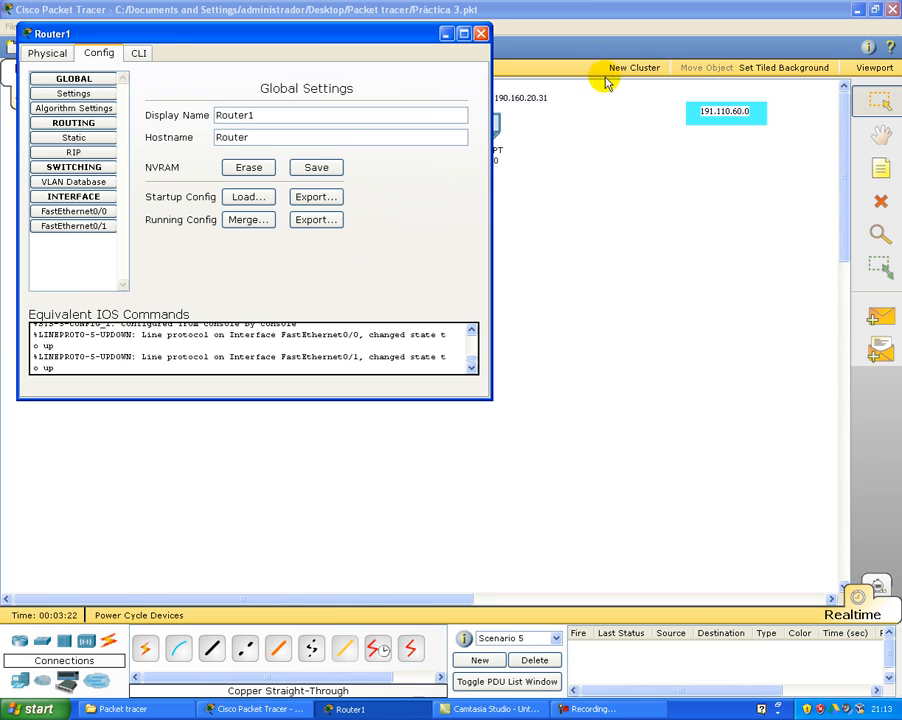
click(480, 33)
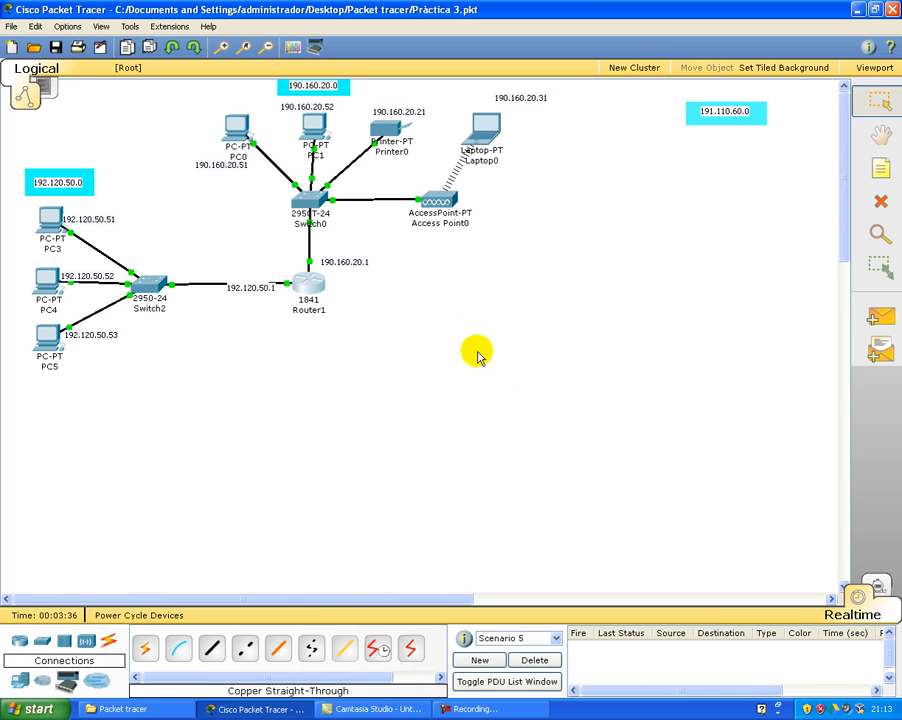
Move the 190.160.20.1 and 192.120.50.1 labels clear of the links to Router1
drag(350, 265, 363, 250)
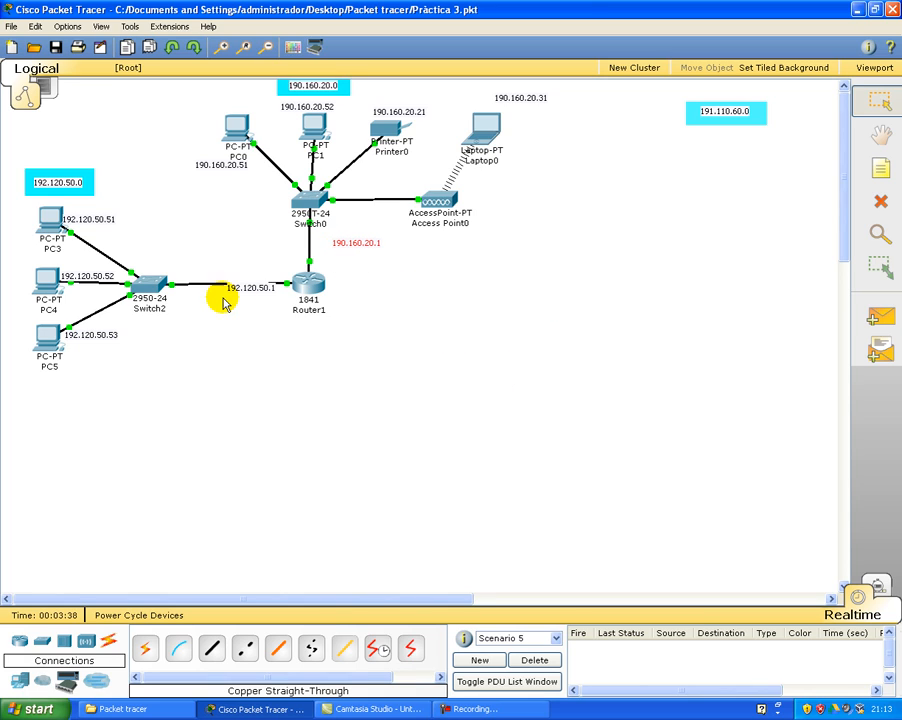
drag(232, 290, 200, 252)
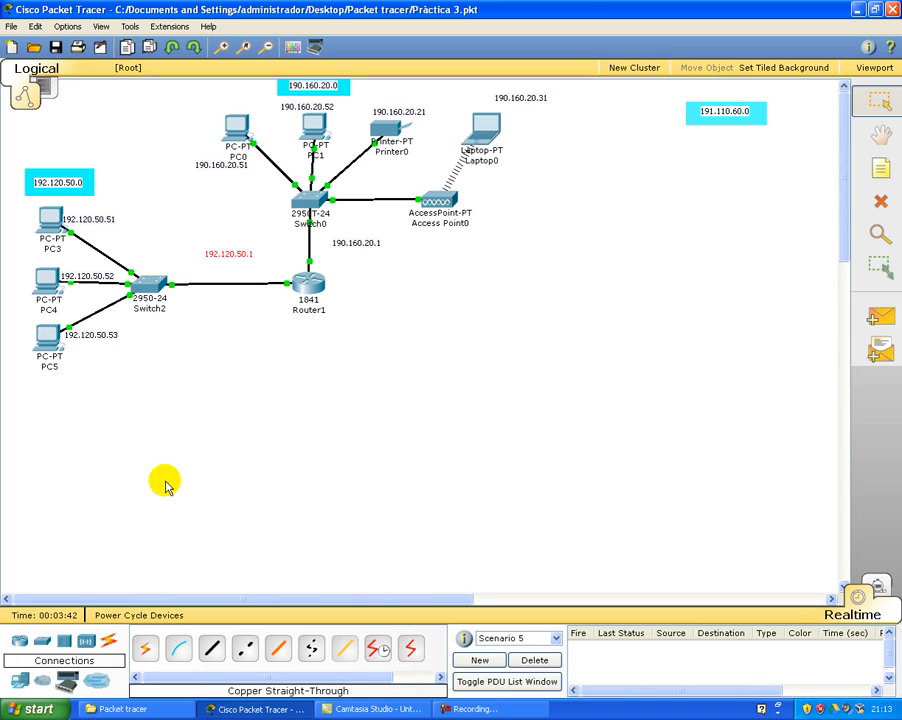
Delete the 1841 Router1 from the topology
click(18, 645)
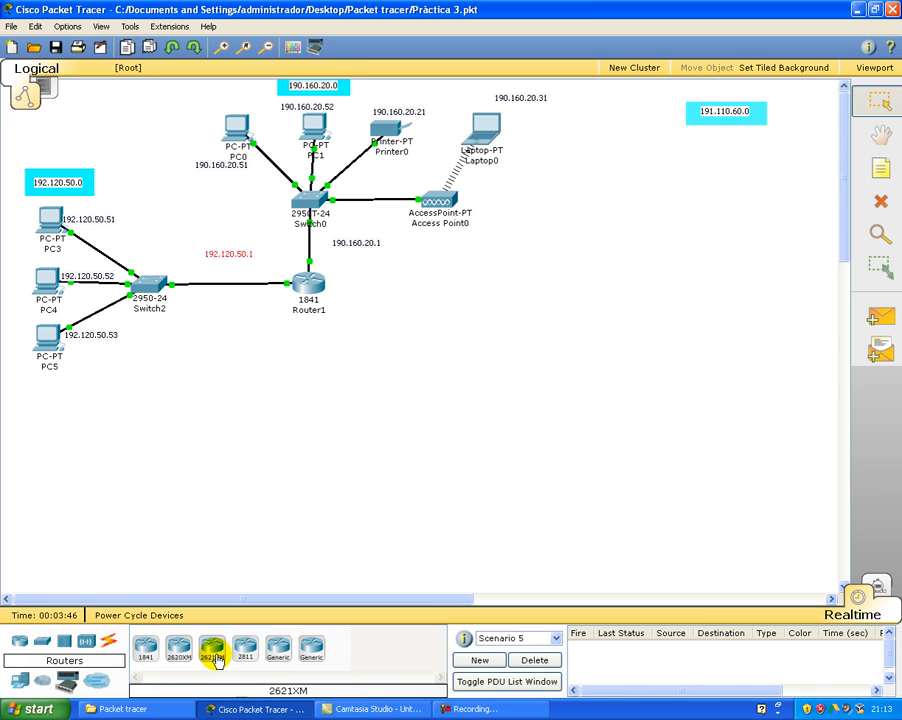
click(307, 285)
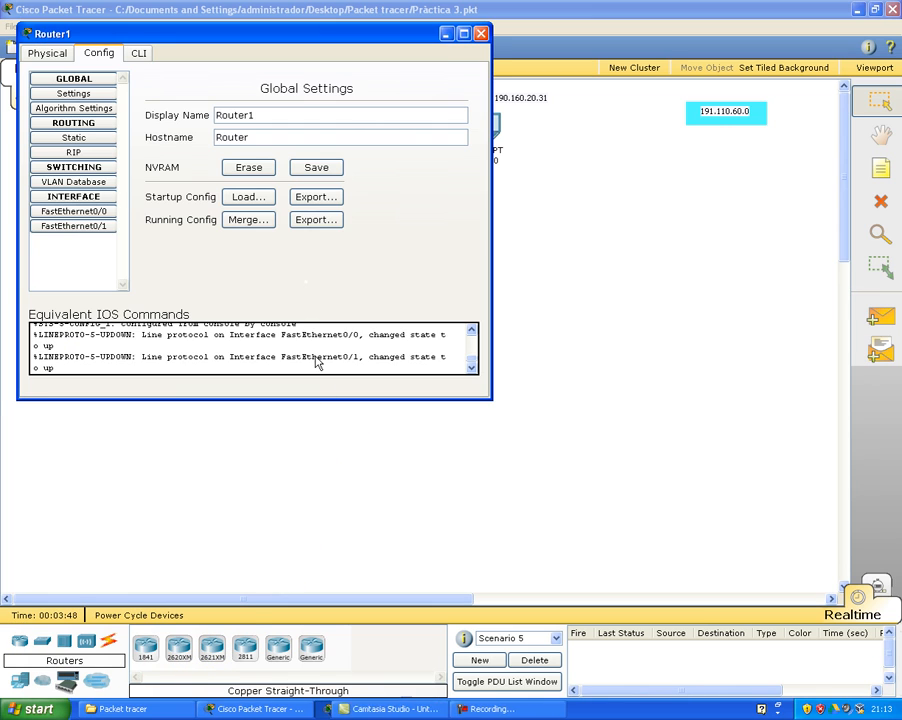
click(481, 33)
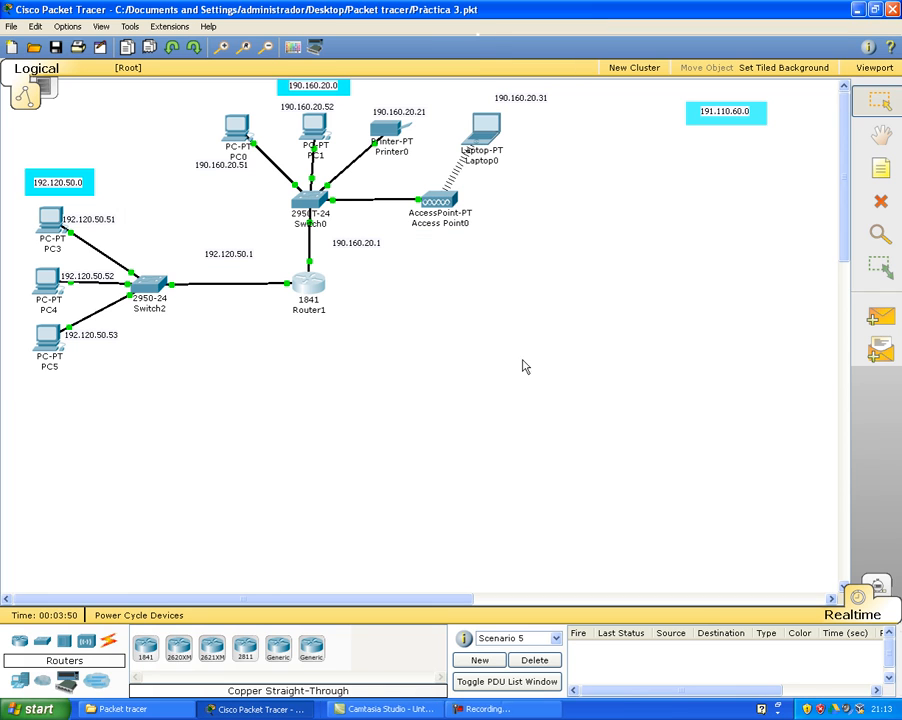
click(881, 201)
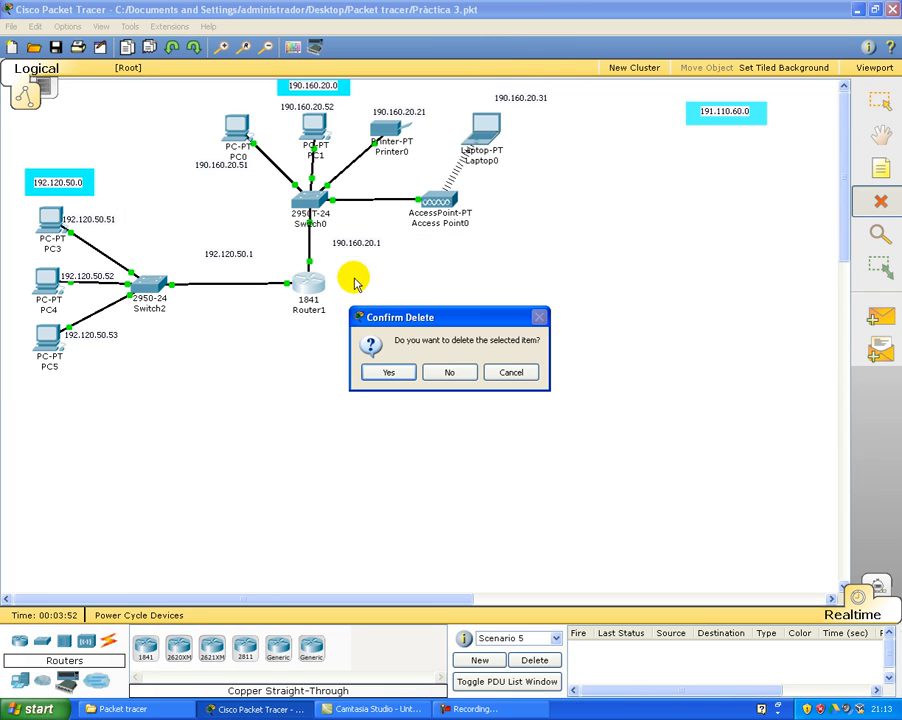
click(390, 372)
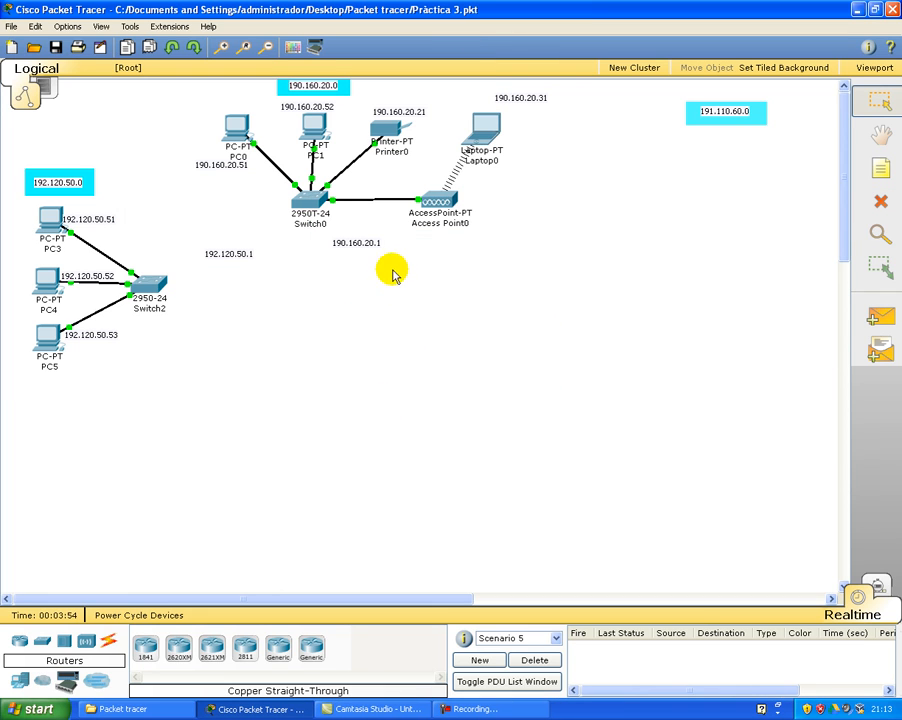
Reposition the 192.120.50.1 and 190.160.20.1 labels and place a 2621XM router where Router1 stood
drag(245, 257, 237, 270)
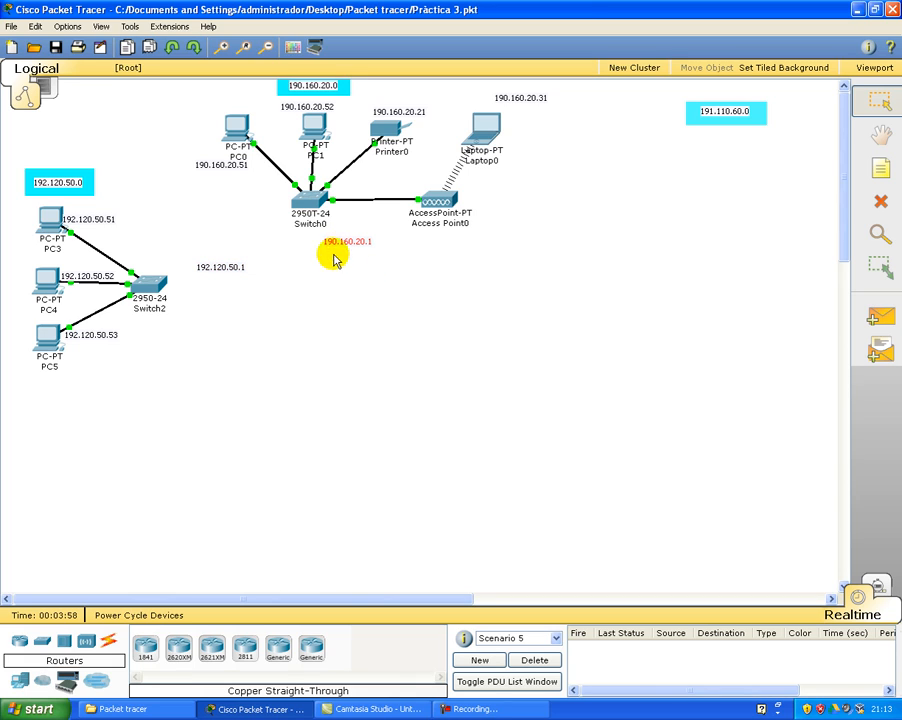
click(214, 649)
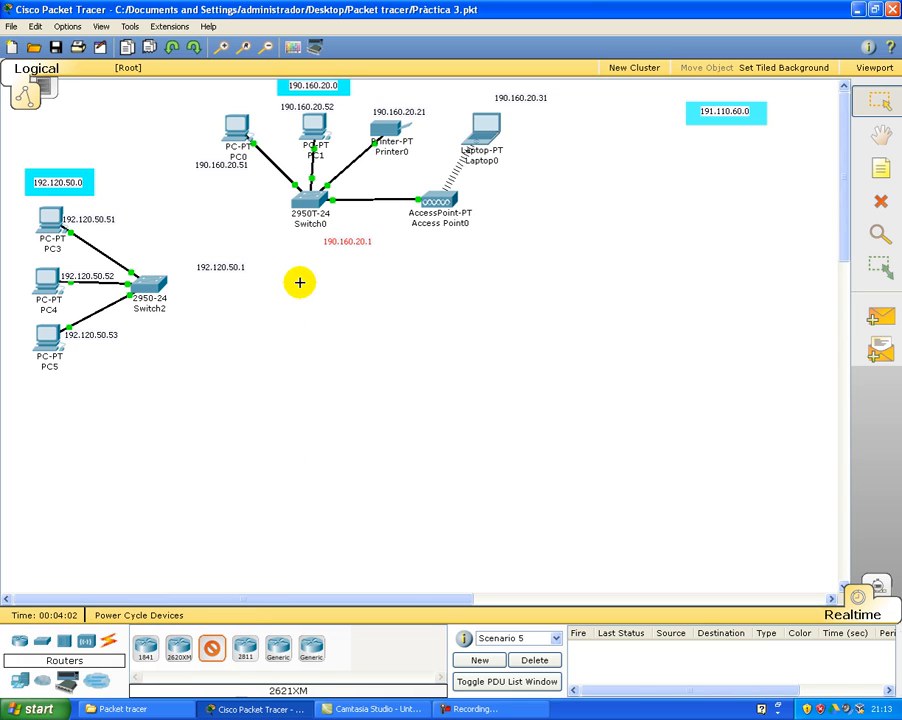
click(300, 284)
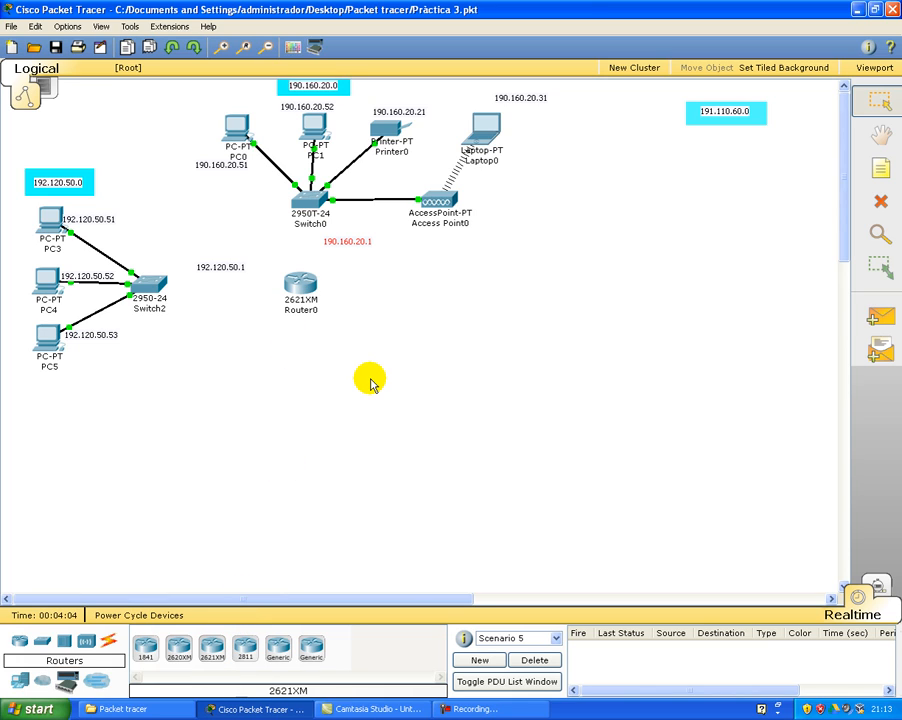
Check which interfaces the new 2621XM router has in its configuration, and return to its physical view
click(298, 284)
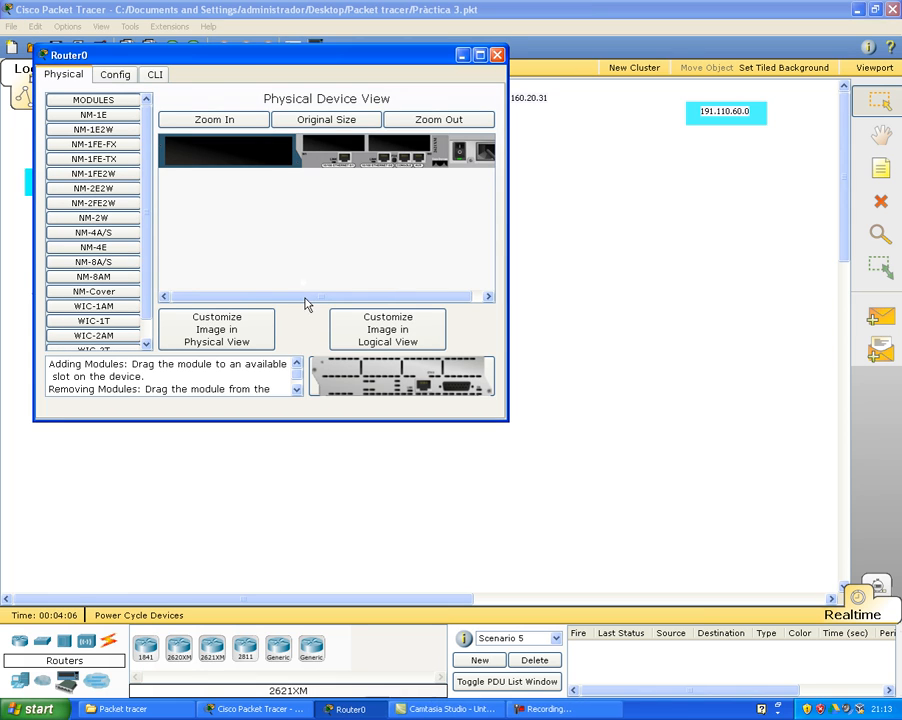
drag(232, 54, 262, 74)
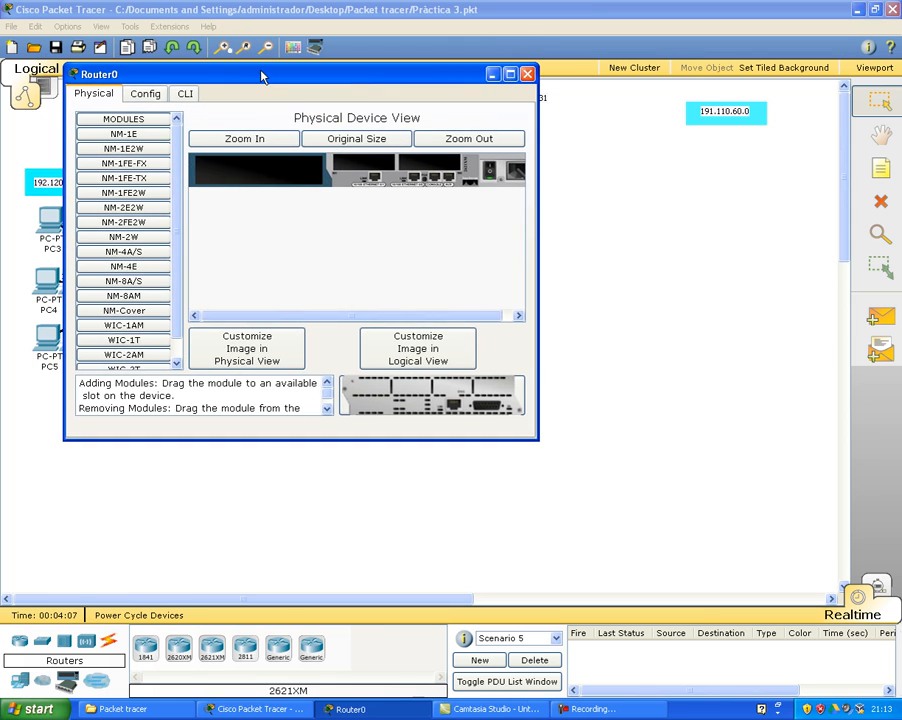
click(145, 92)
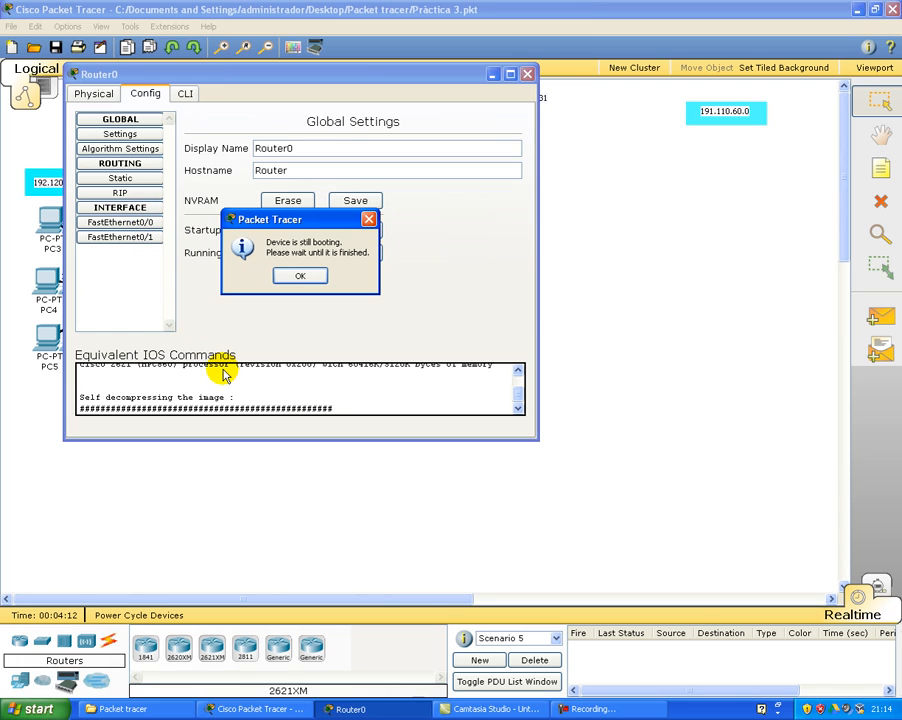
click(316, 278)
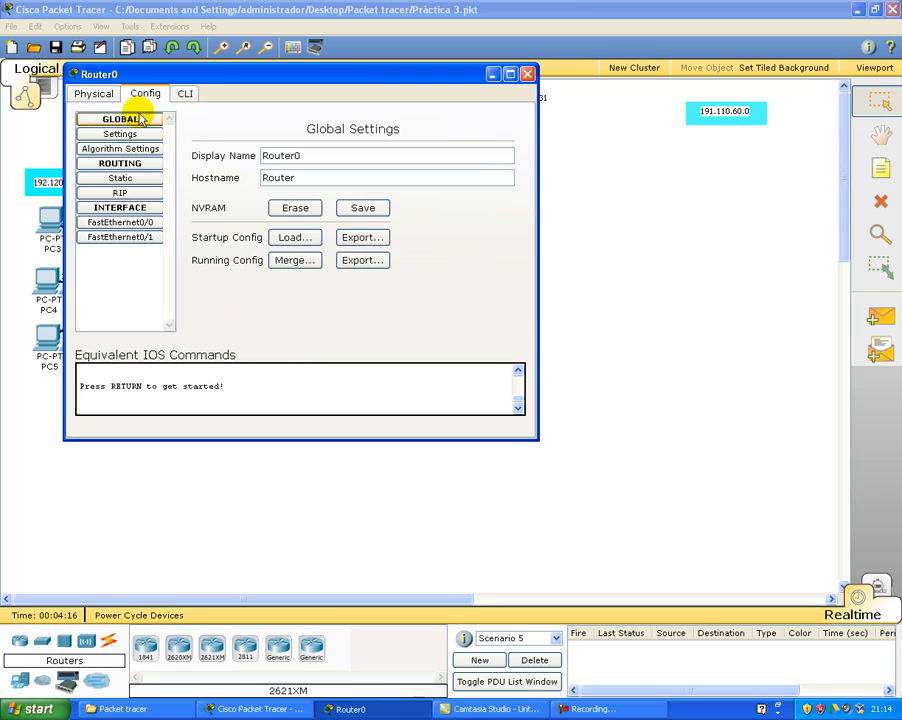
click(99, 96)
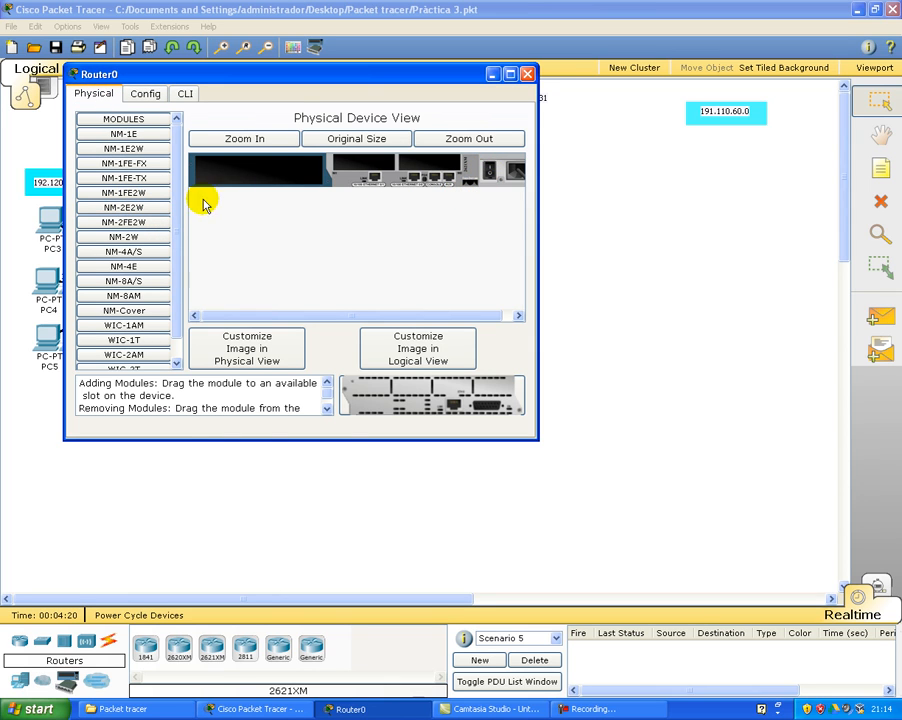
Install the NM-2FE2W module in Router0's large empty module slot
click(137, 222)
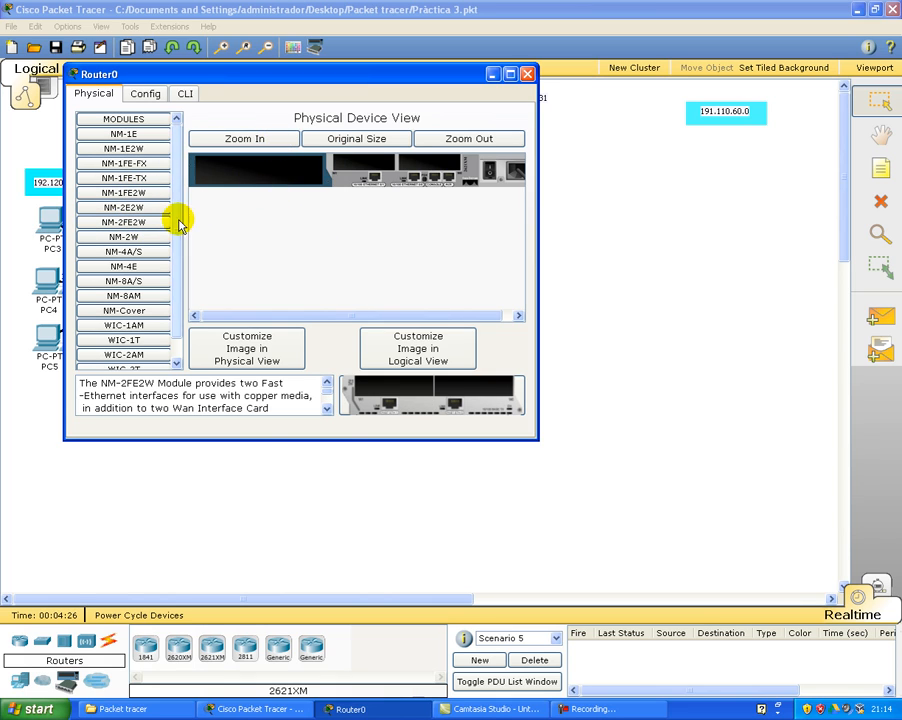
drag(154, 222, 277, 172)
drag(427, 388, 80, 131)
Try to add an NM-1FE2W module to Router0's remaining slots
click(141, 196)
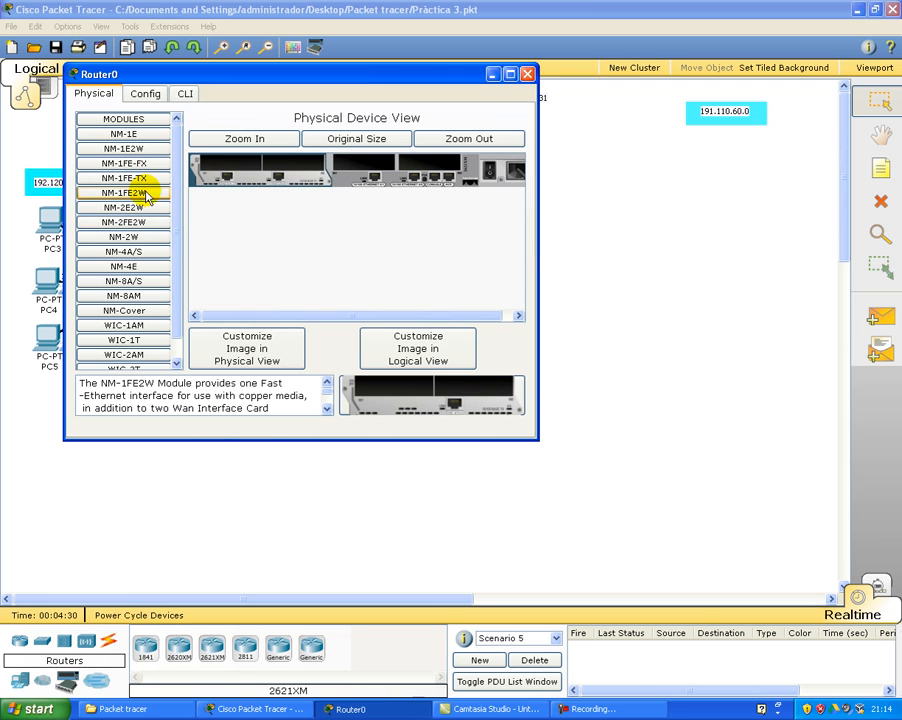
drag(145, 197, 315, 180)
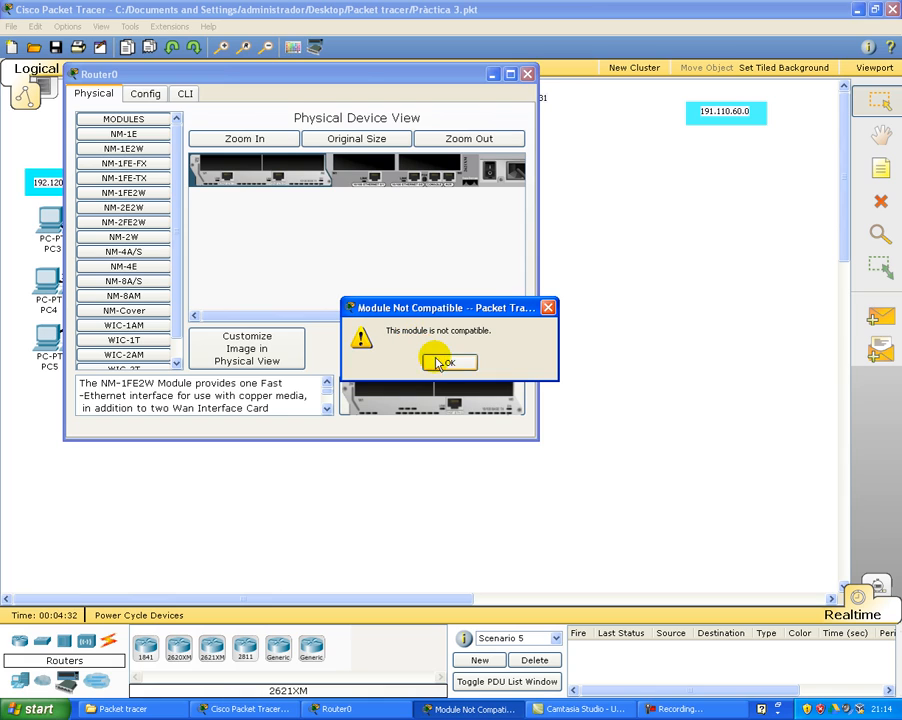
click(440, 364)
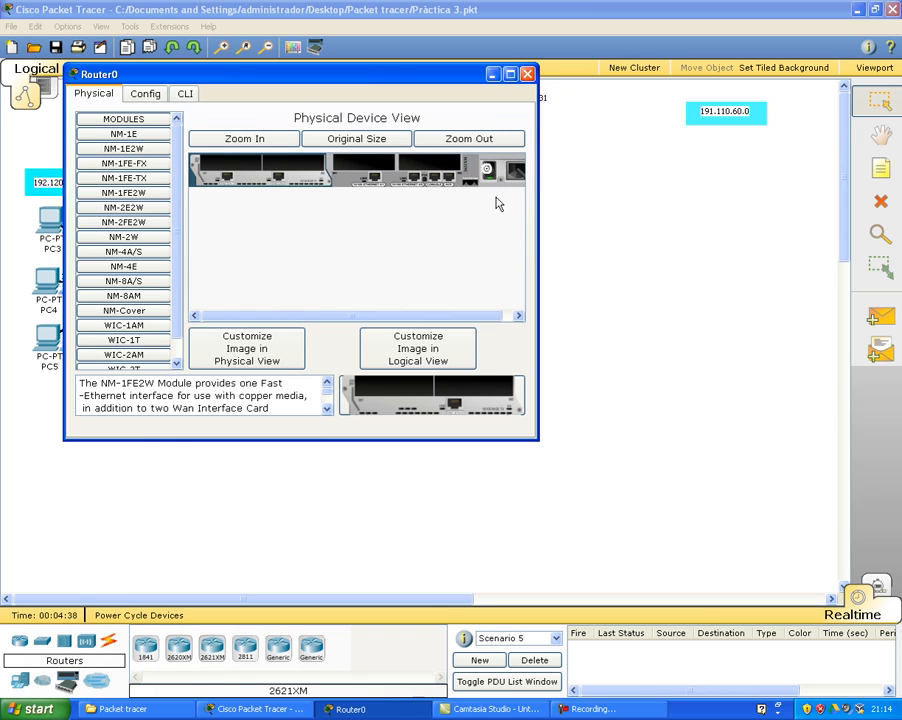
Reopen Router0 and check its configuration for the FastEthernet interfaces provided by the installed module
click(528, 74)
click(303, 282)
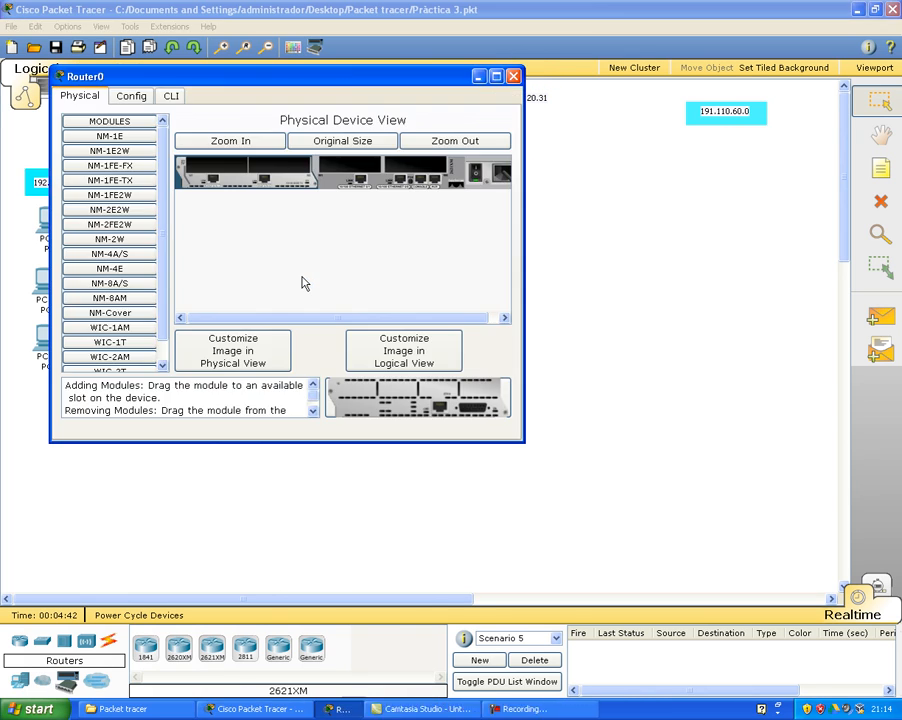
click(131, 95)
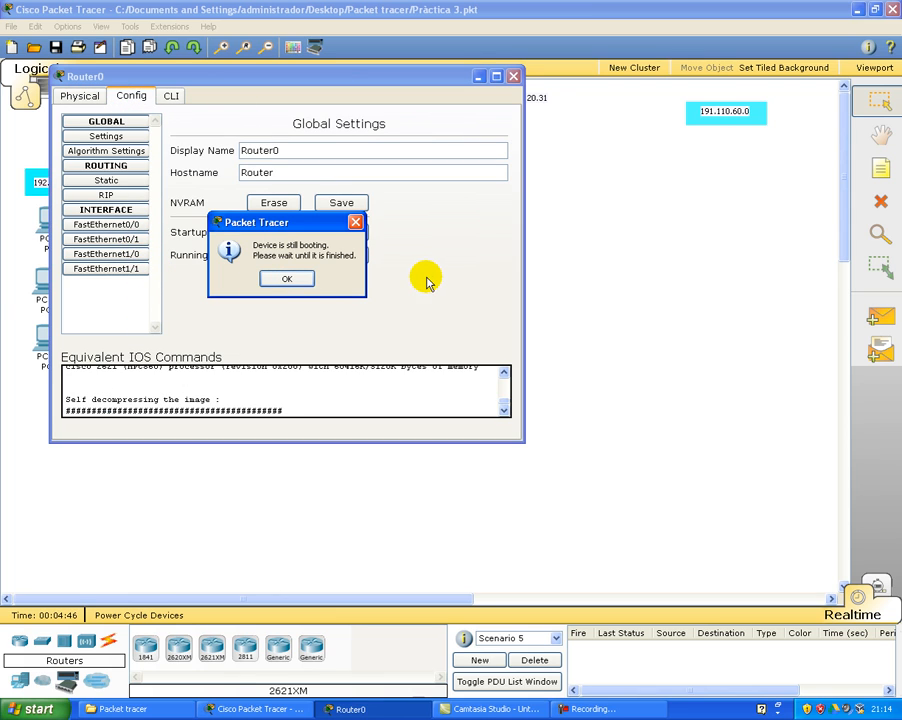
click(287, 278)
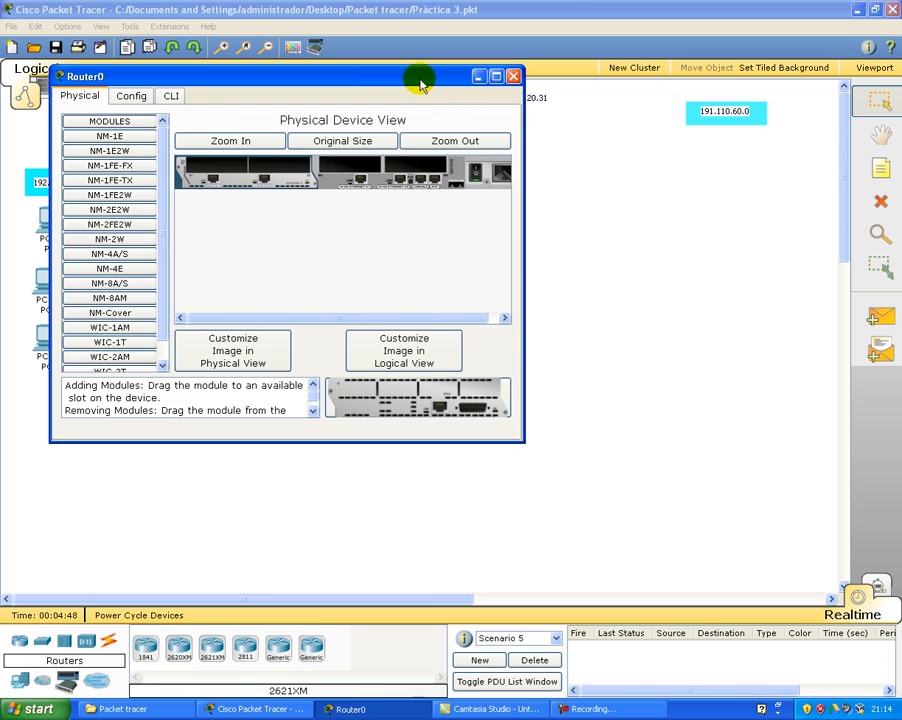
Close the Router0 device window and return to the topology with the connection types listed
drag(420, 85, 667, 380)
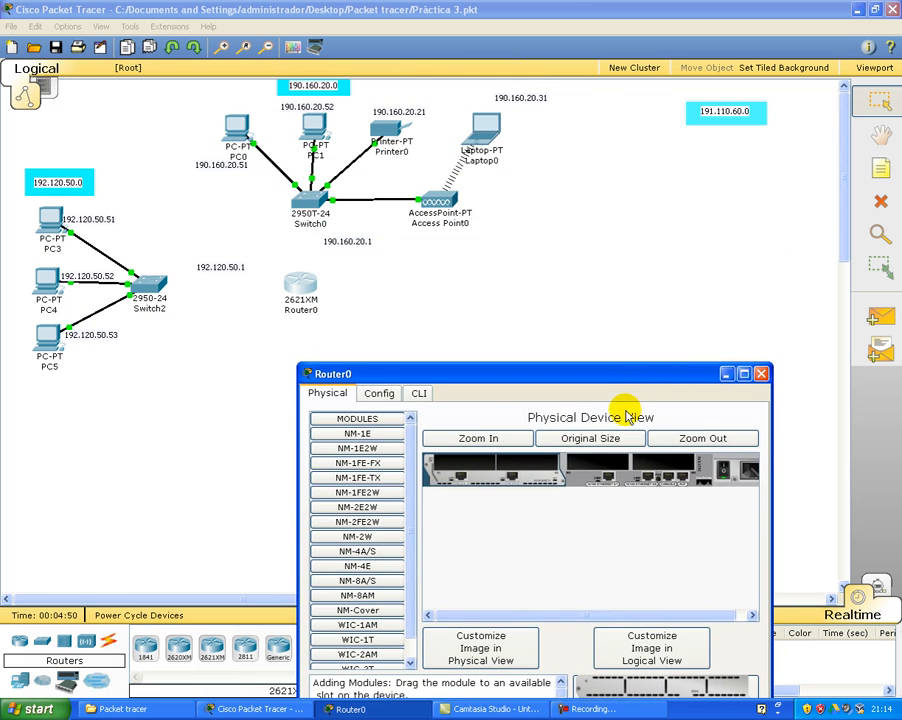
click(110, 640)
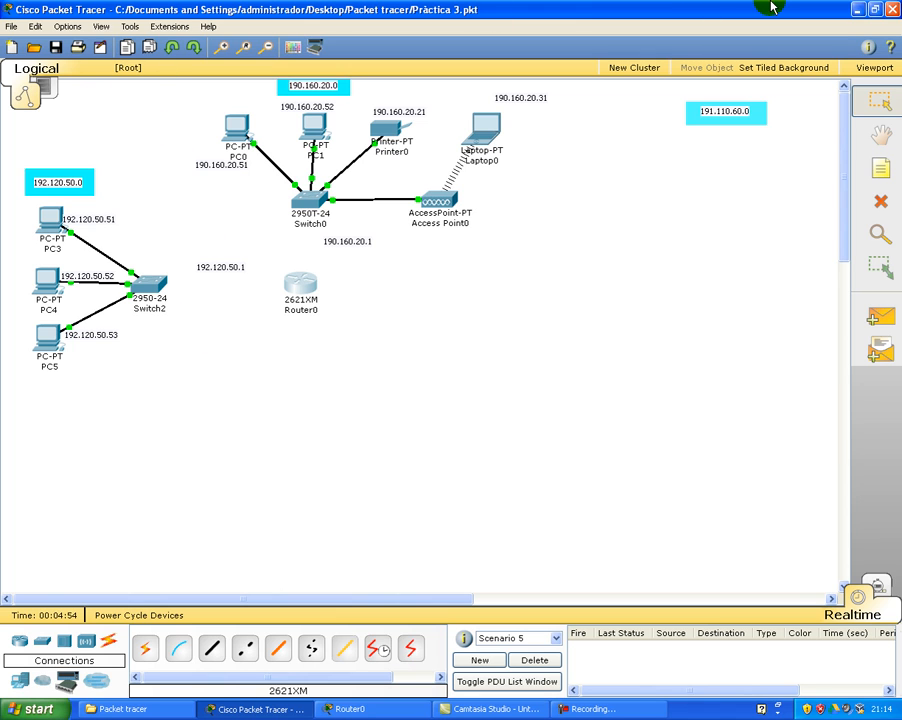
click(859, 10)
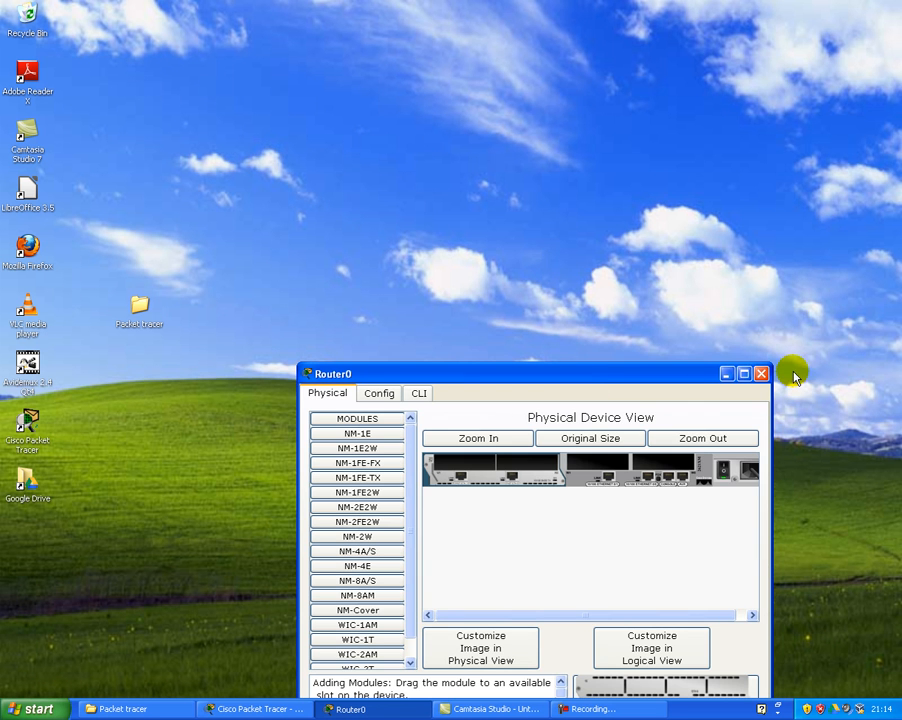
click(761, 374)
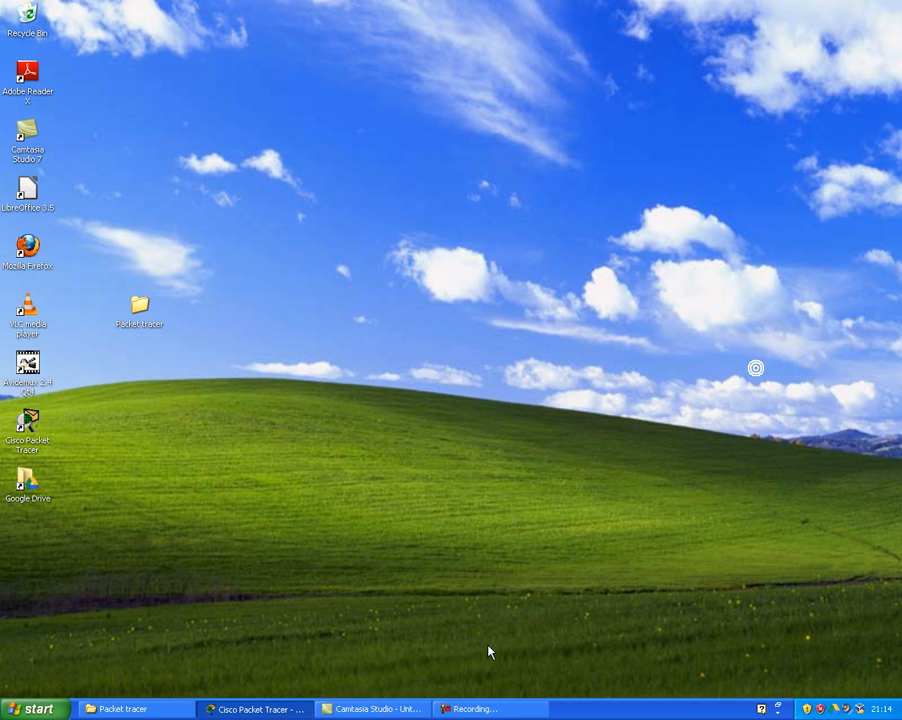
click(293, 709)
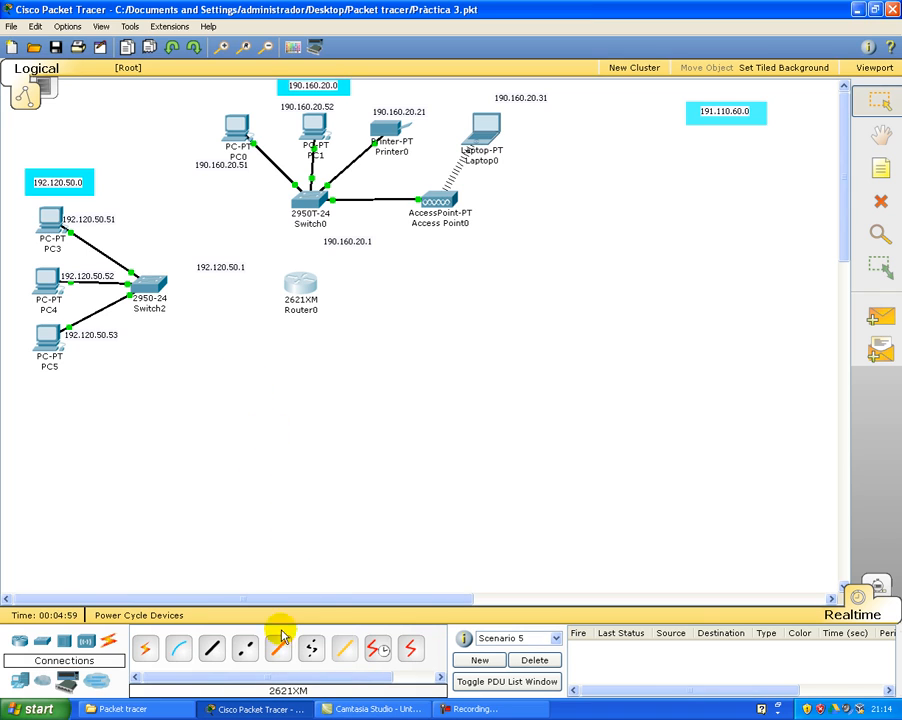
Connect Router0 to Switch2's FastEthernet0/24 port with a copper straight-through cable
click(210, 647)
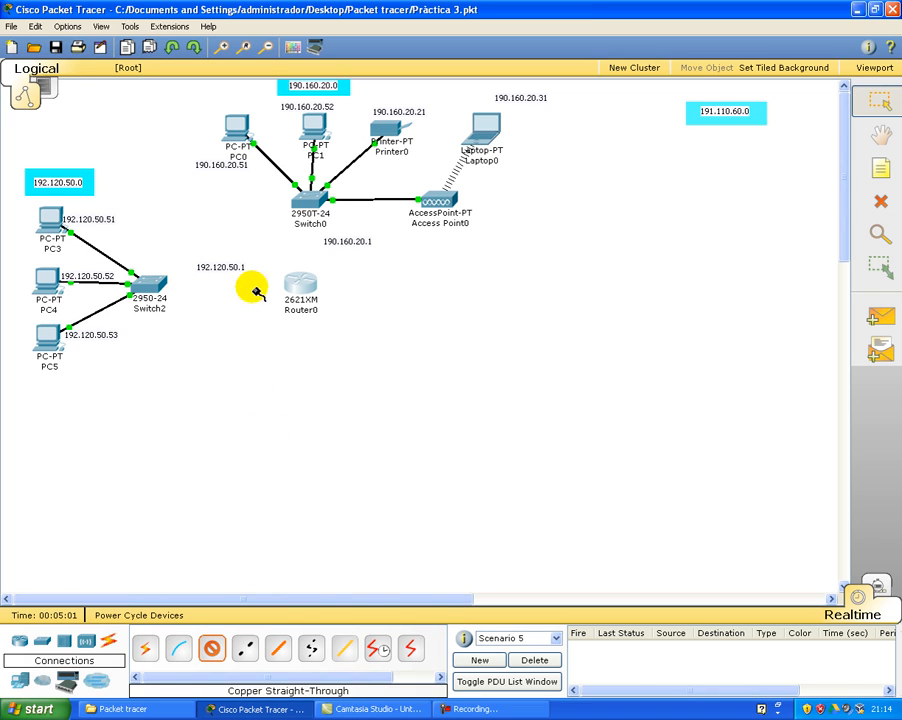
click(295, 281)
click(310, 296)
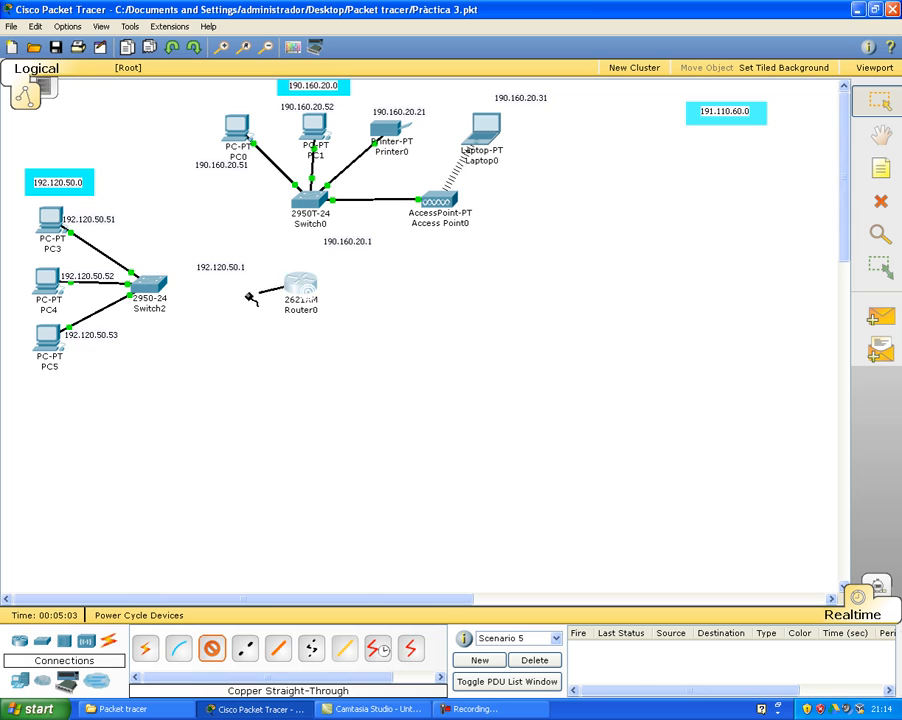
click(145, 285)
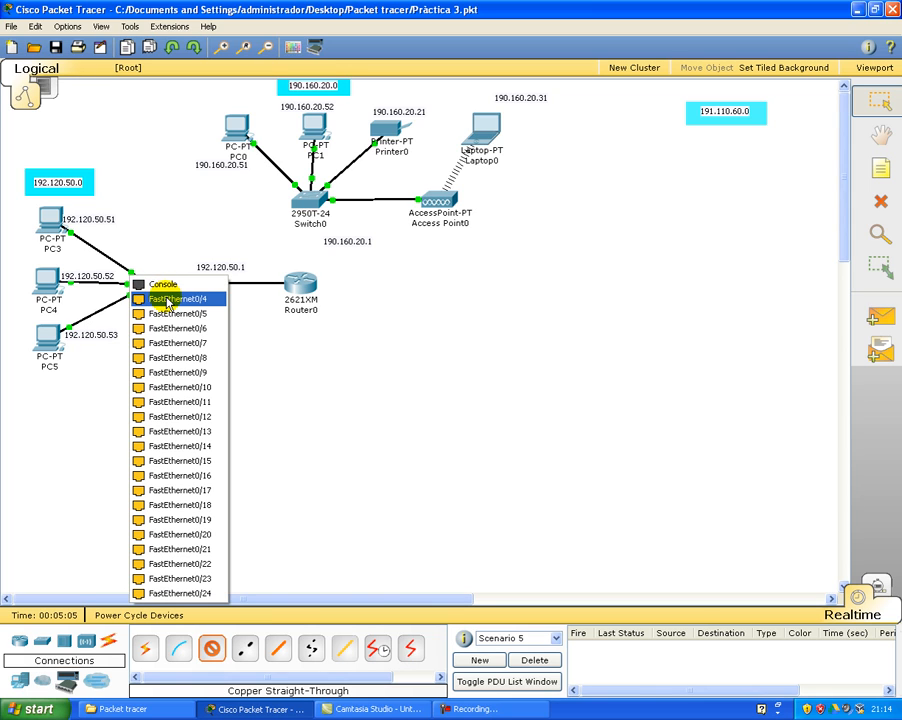
click(203, 594)
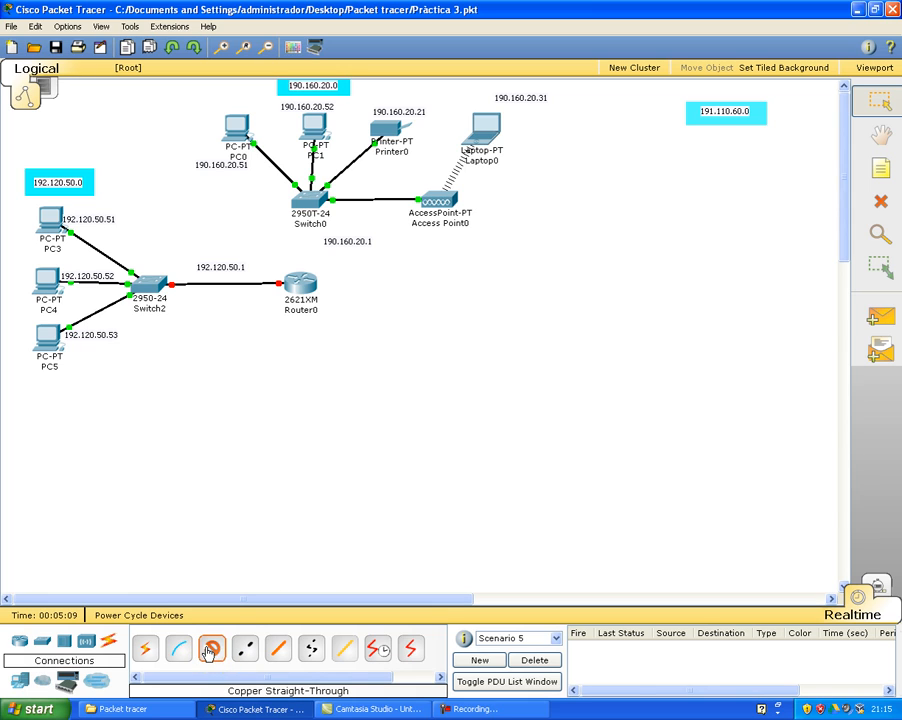
Connect Router0's FastEthernet0/1 port to Switch0's FastEthernet0/24 port with a copper straight-through cable
click(302, 290)
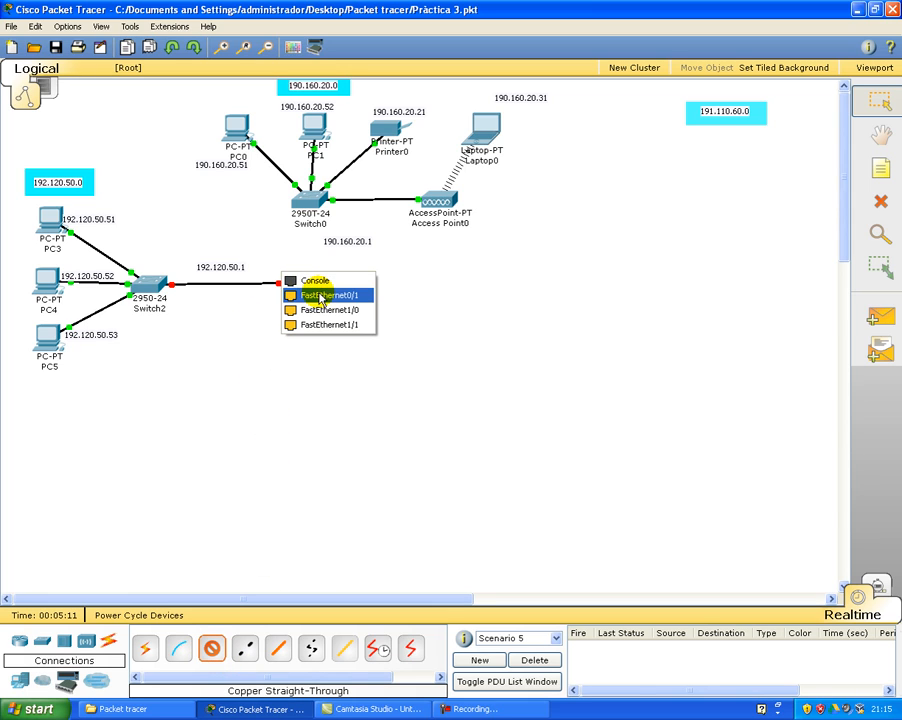
click(320, 296)
click(306, 202)
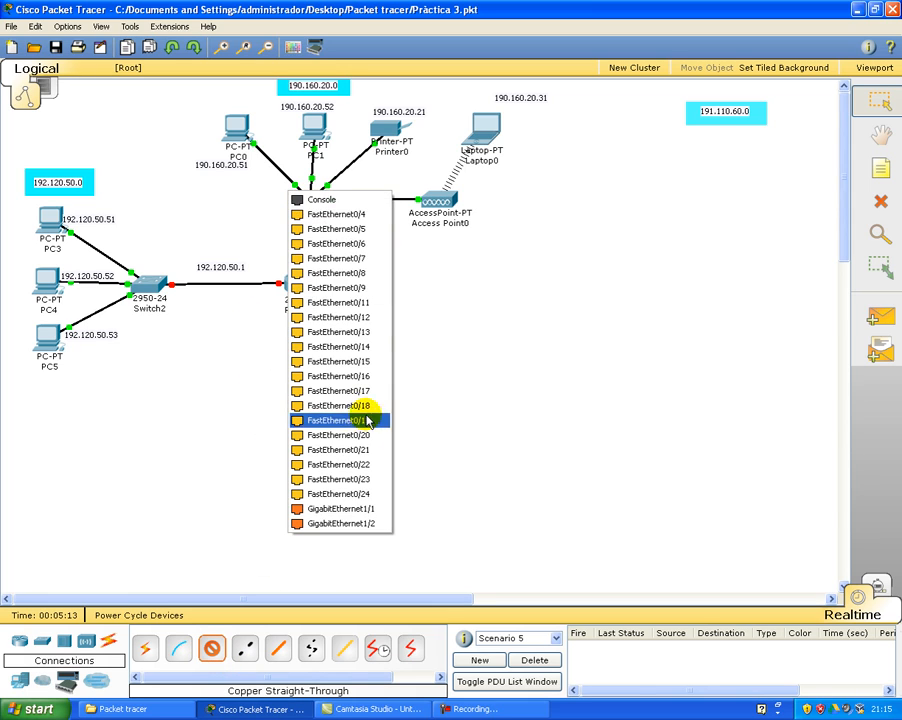
click(366, 494)
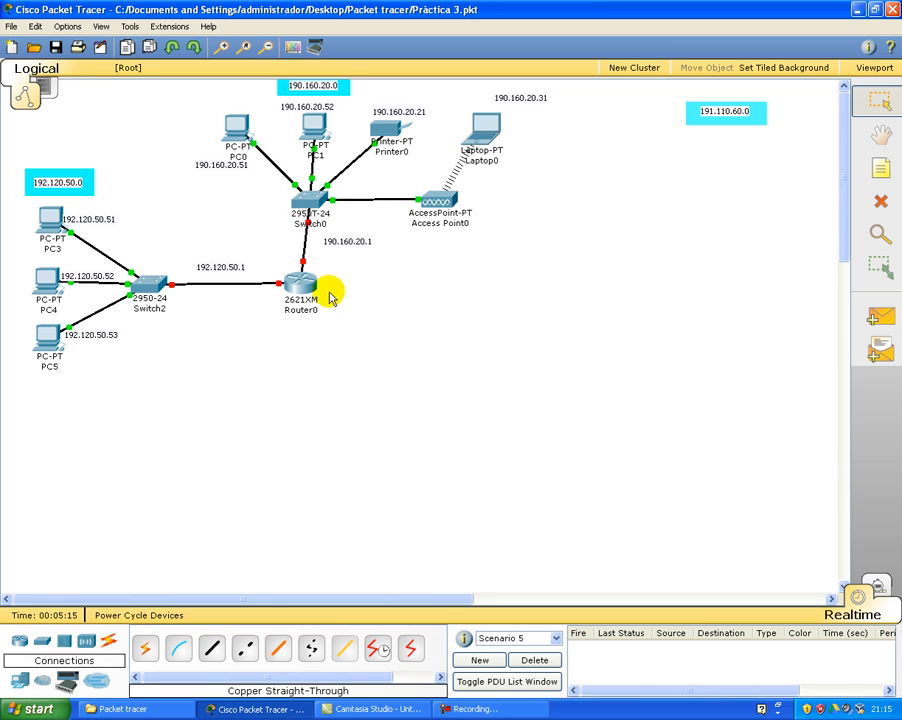
Align Router0 beneath Switch0 and shift the 192.120.50.1 label along the Switch2 link closer to the router
drag(307, 289, 320, 290)
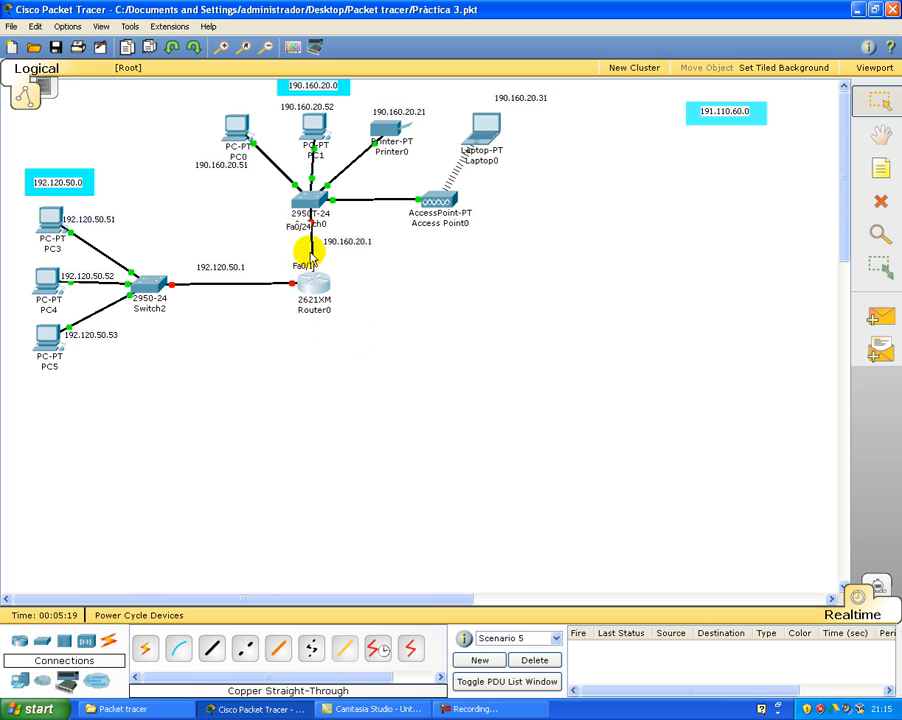
drag(230, 272, 256, 276)
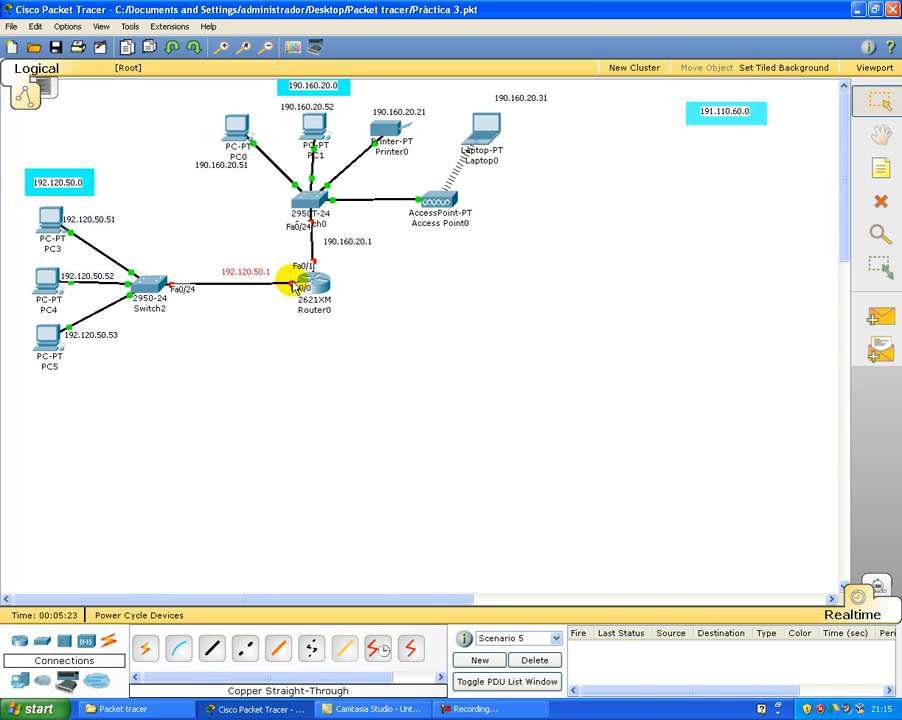
Configure Router0's FastEthernet0/0 with IP address 192.120.50.1 and subnet mask 255.255.255.0, and turn the port on
click(311, 288)
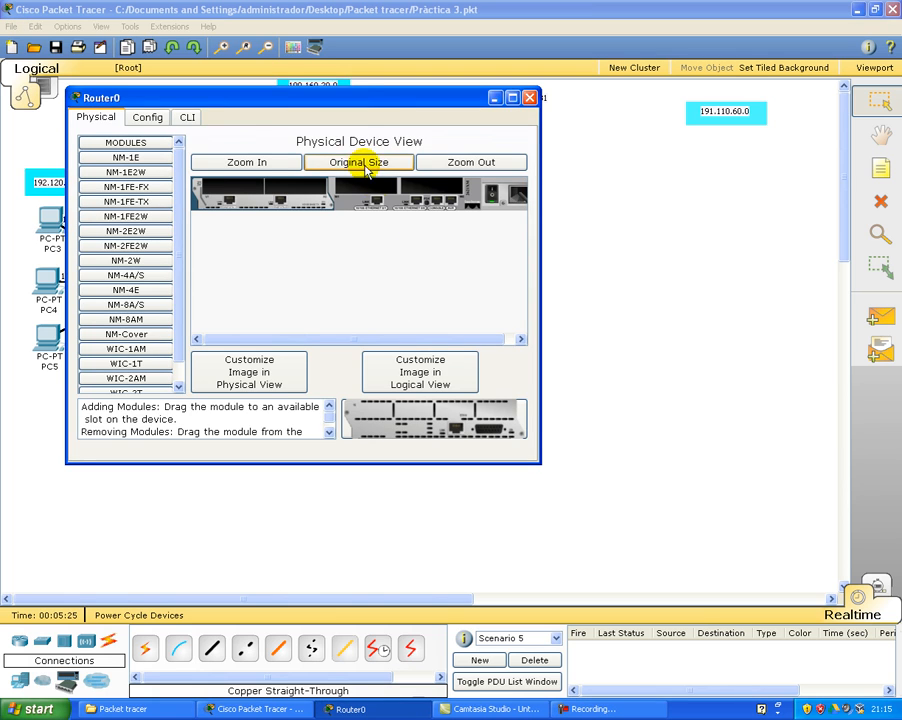
drag(356, 98, 548, 338)
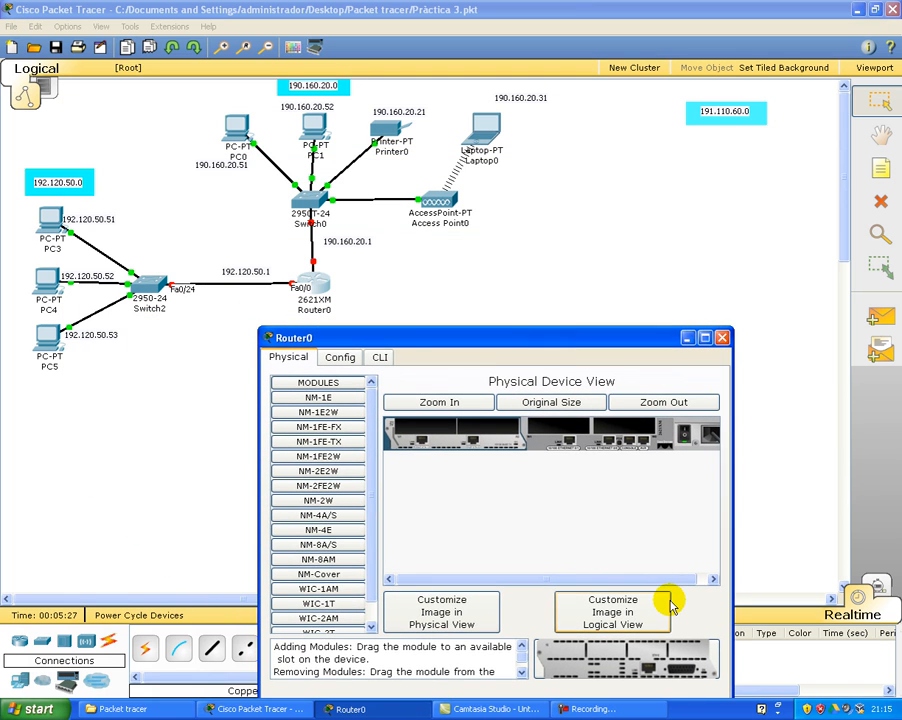
click(350, 358)
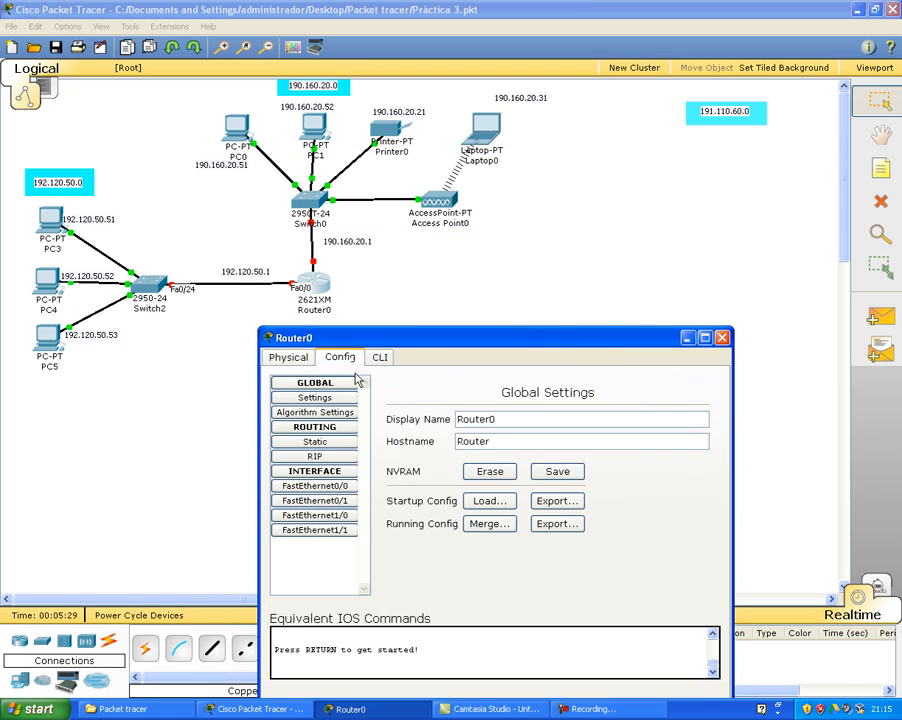
click(315, 485)
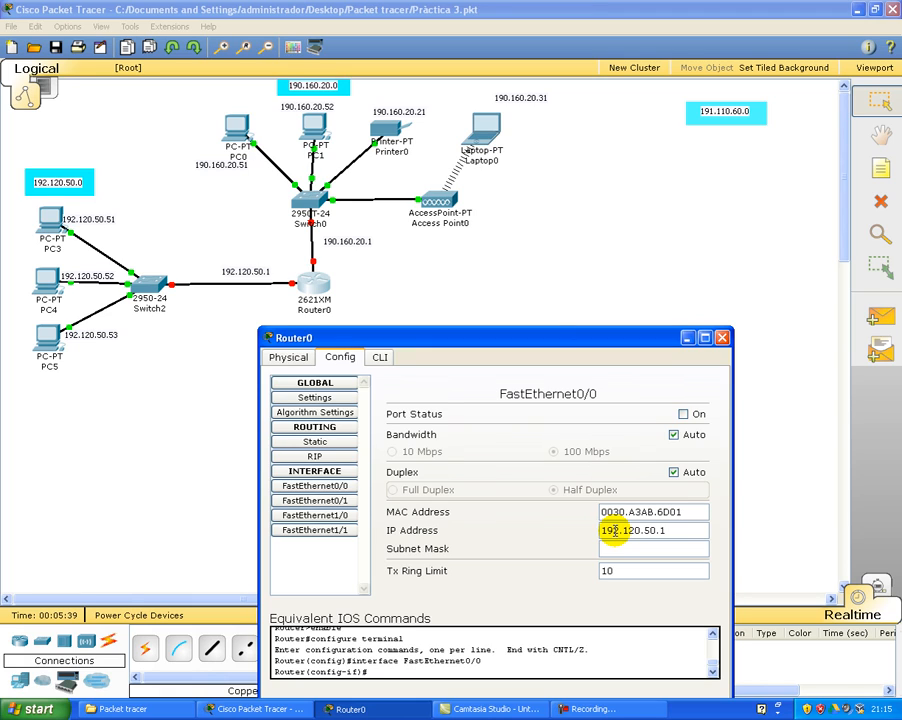
click(666, 548)
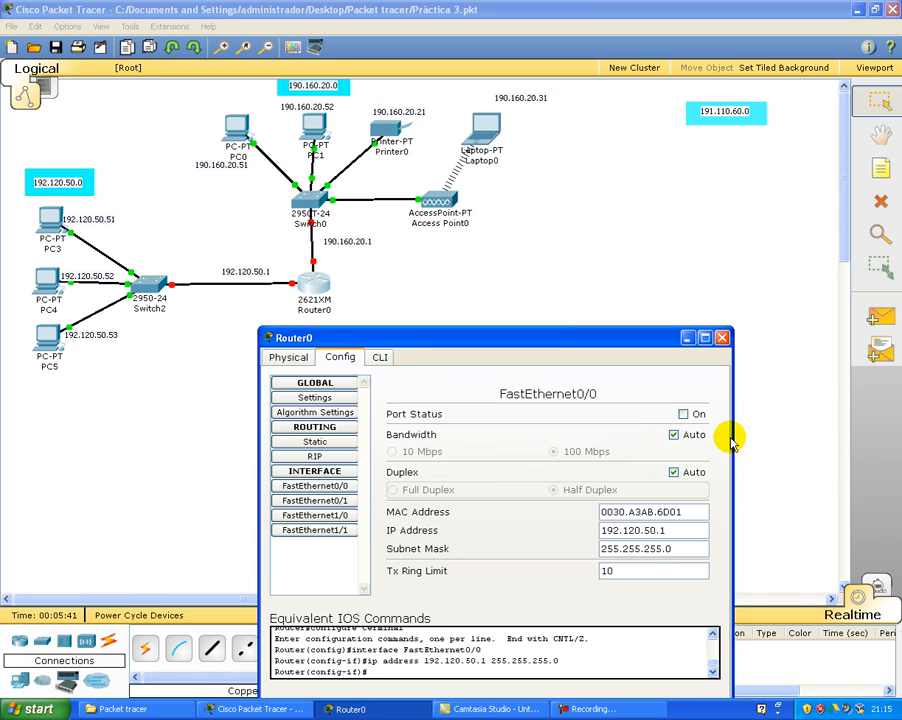
click(683, 414)
click(722, 338)
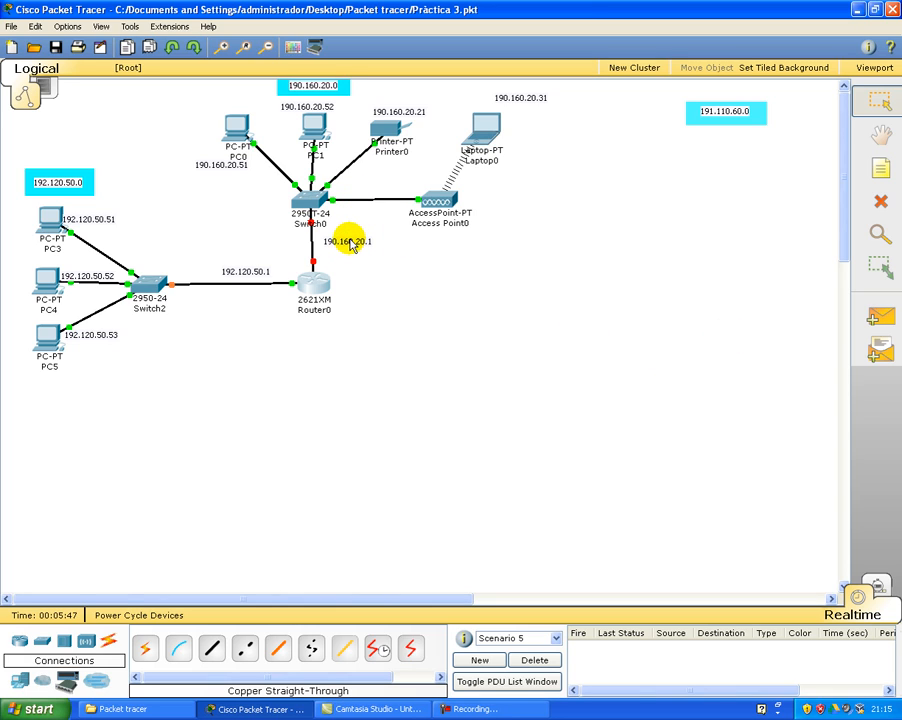
Move the 190.160.20.1 label onto the Router0–Switch0 link and enable Router0's FastEthernet0/1 with IP 190.160.20.1 and mask 255.255.255.0
drag(352, 245, 315, 246)
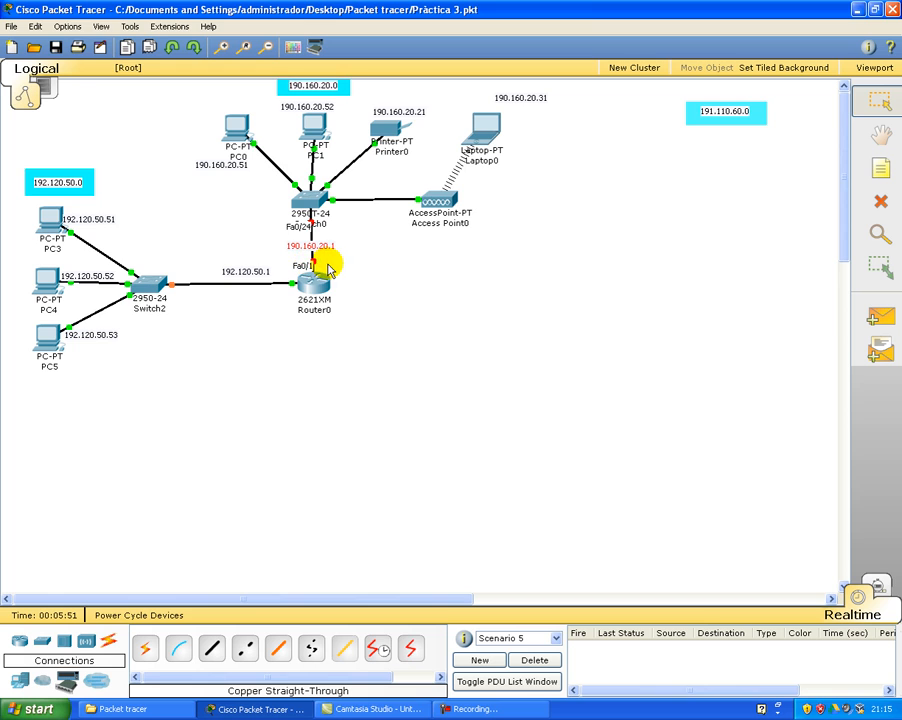
click(316, 276)
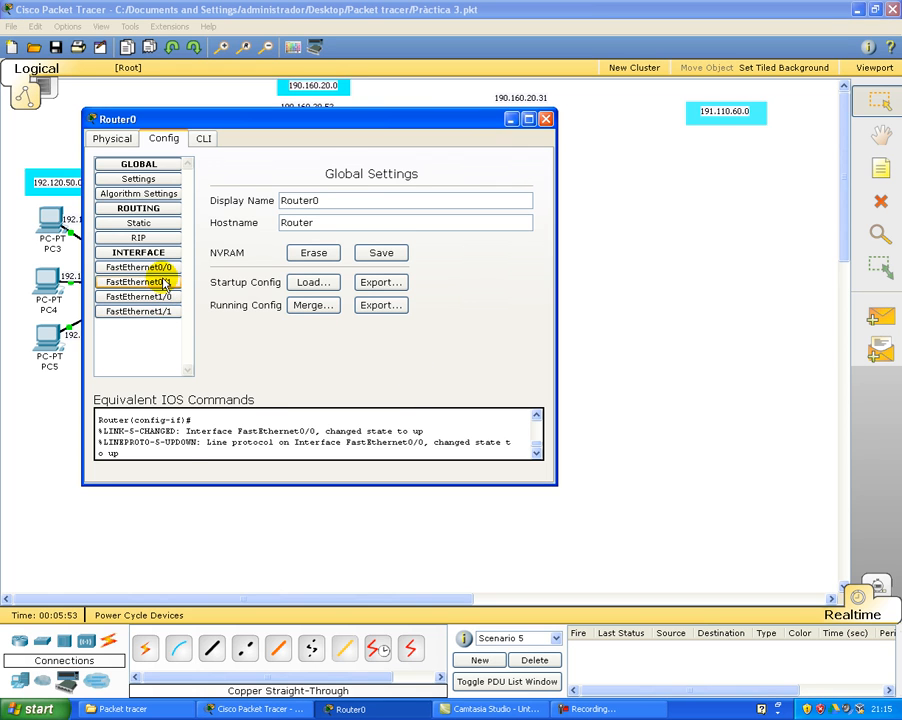
click(162, 282)
drag(310, 123, 370, 338)
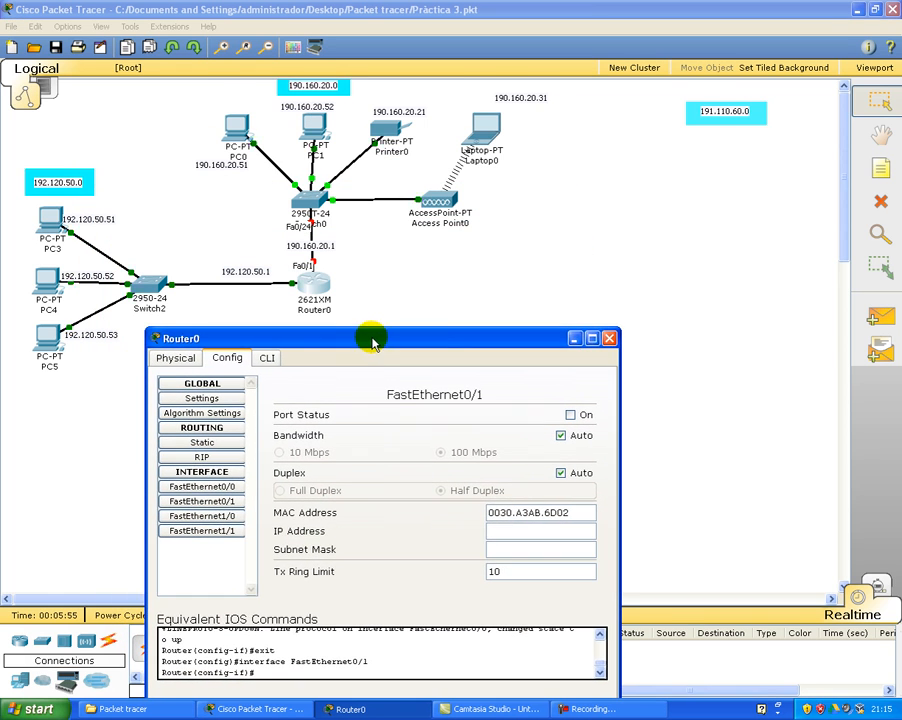
click(507, 532)
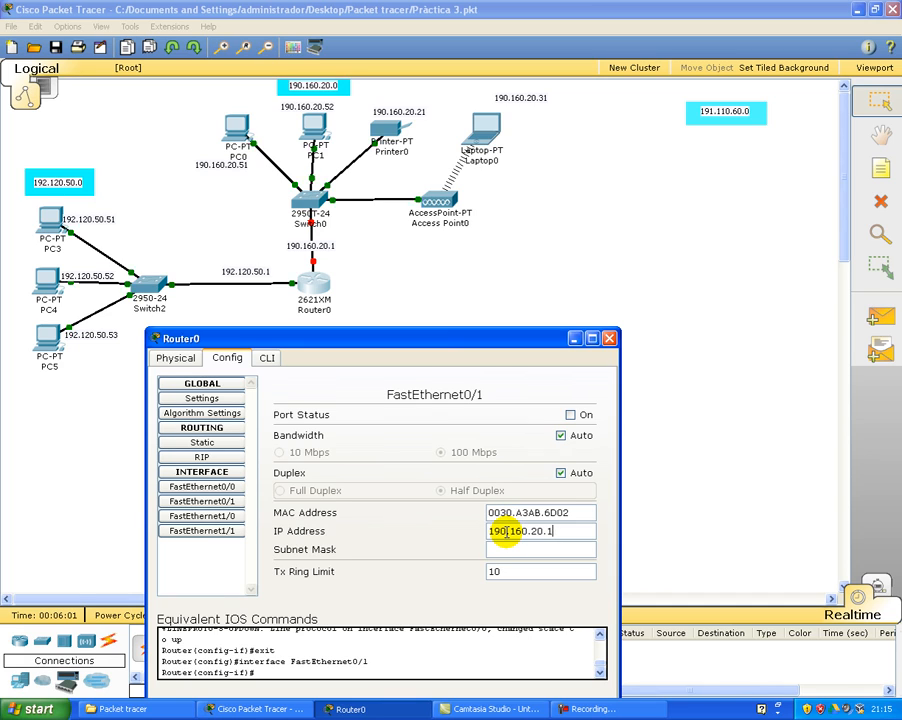
key(Tab)
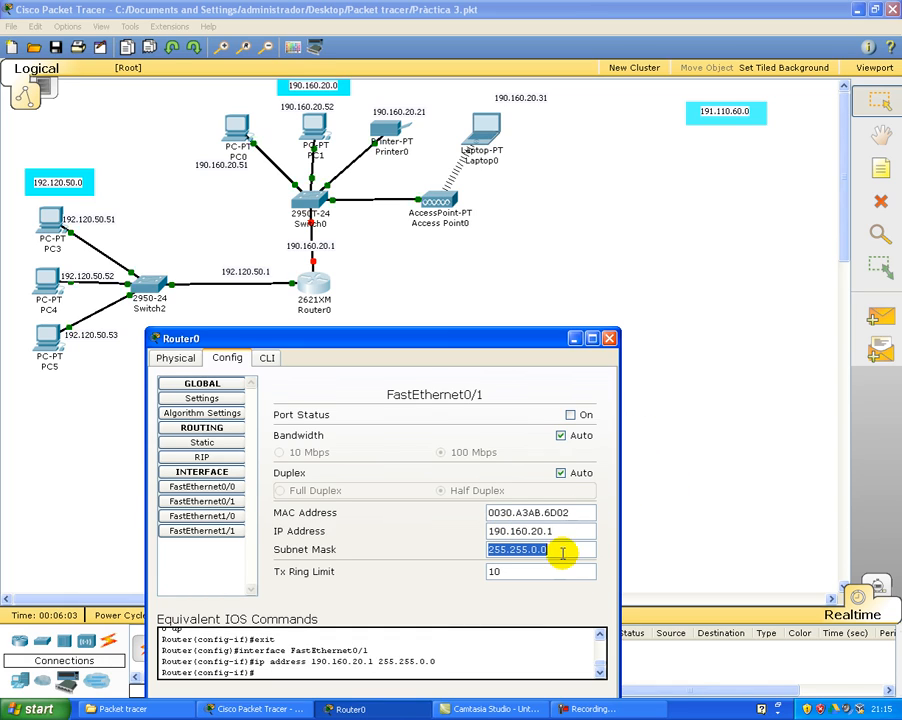
click(562, 554)
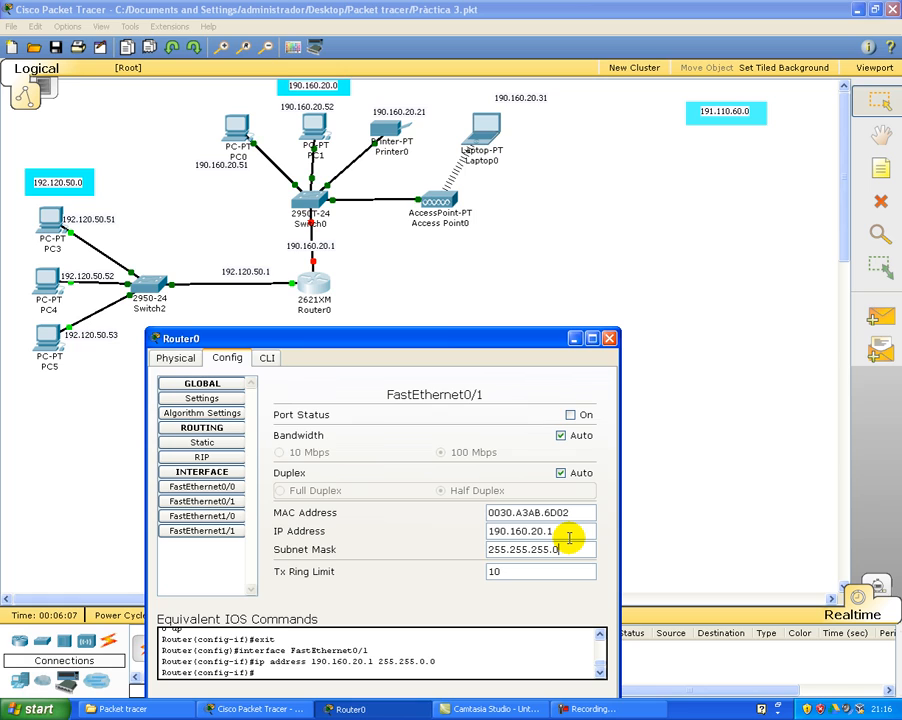
key(Tab)
click(570, 414)
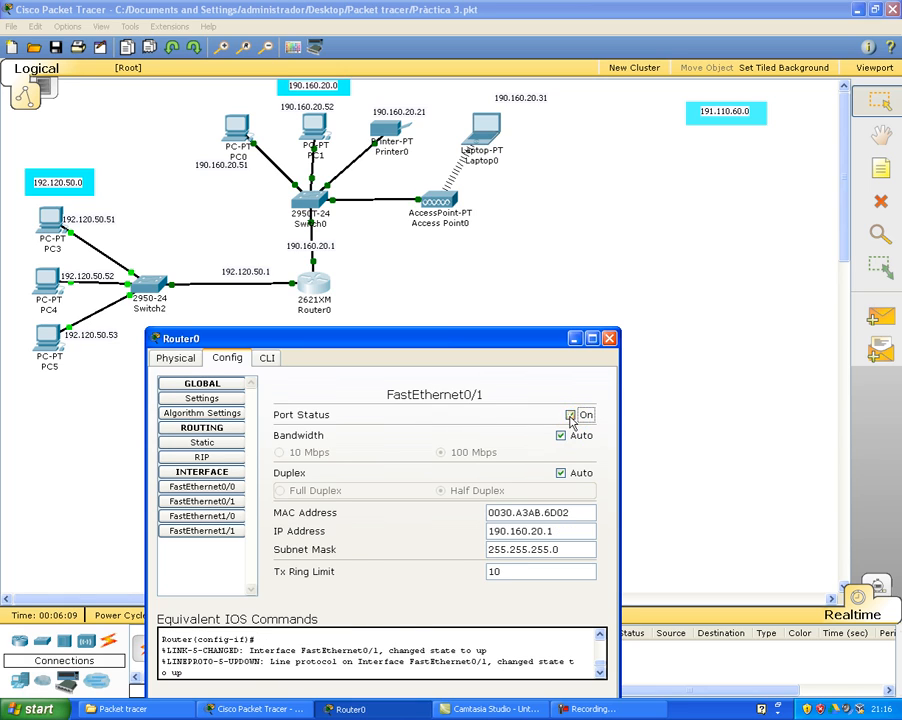
click(608, 339)
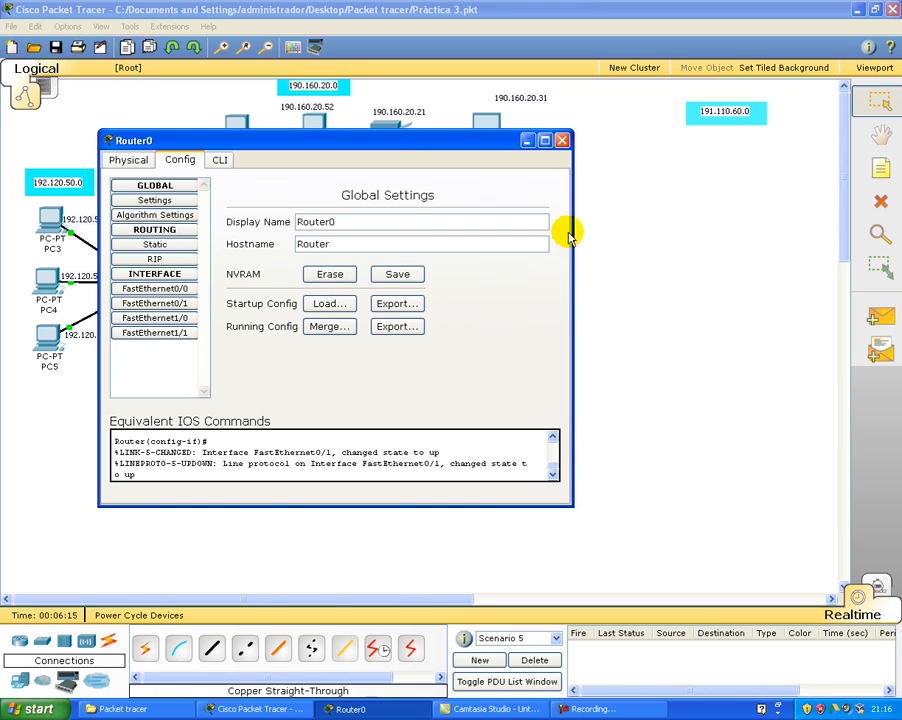
click(561, 140)
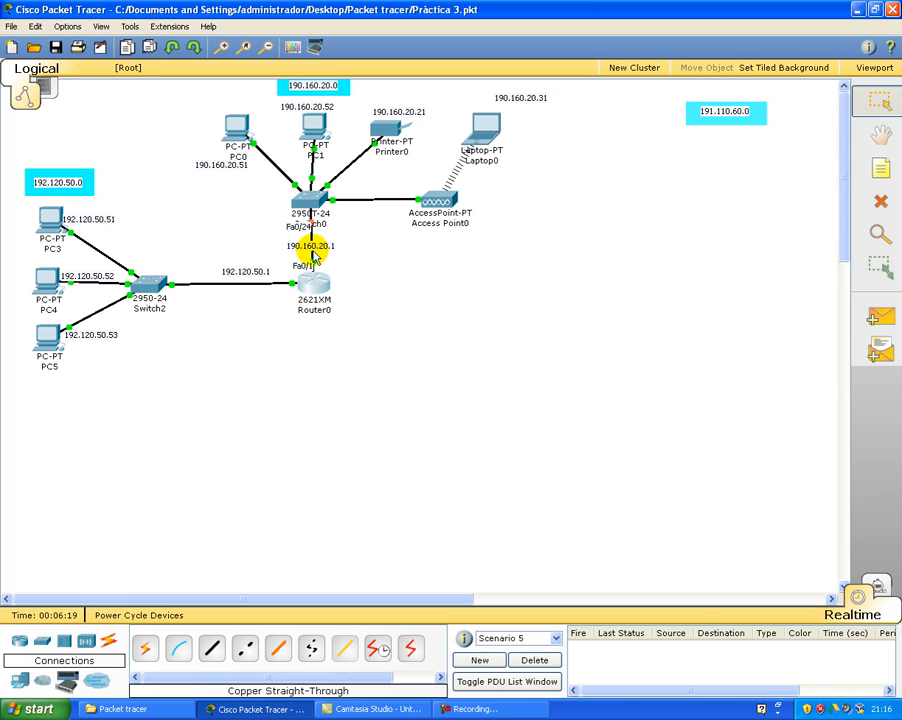
Test connectivity between the two networks by sending a simple PDU from PC3 to Laptop0 and firing it again
mouse_move(313, 285)
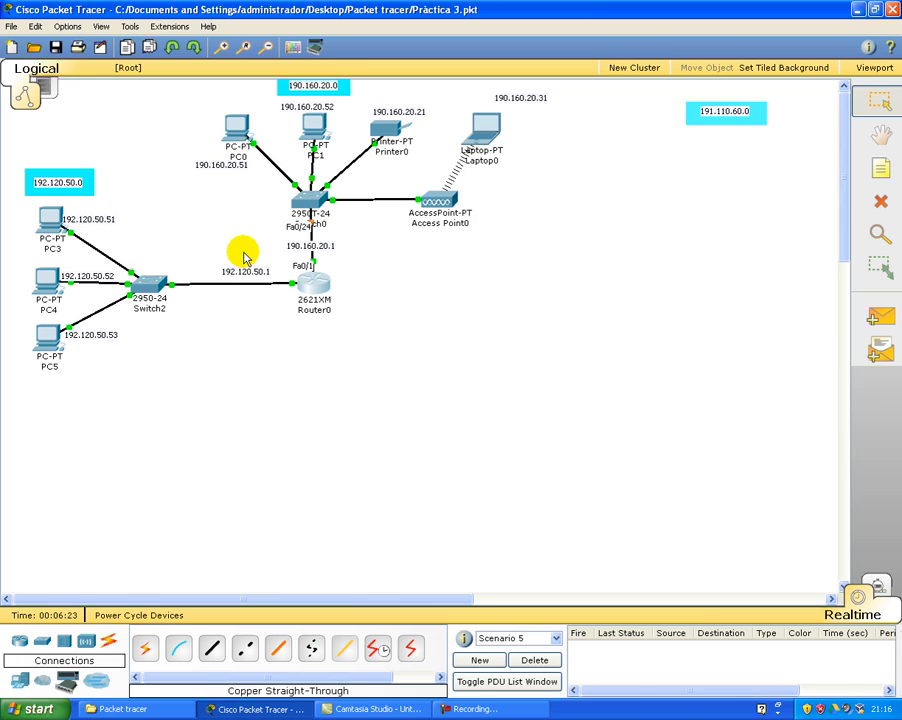
click(855, 318)
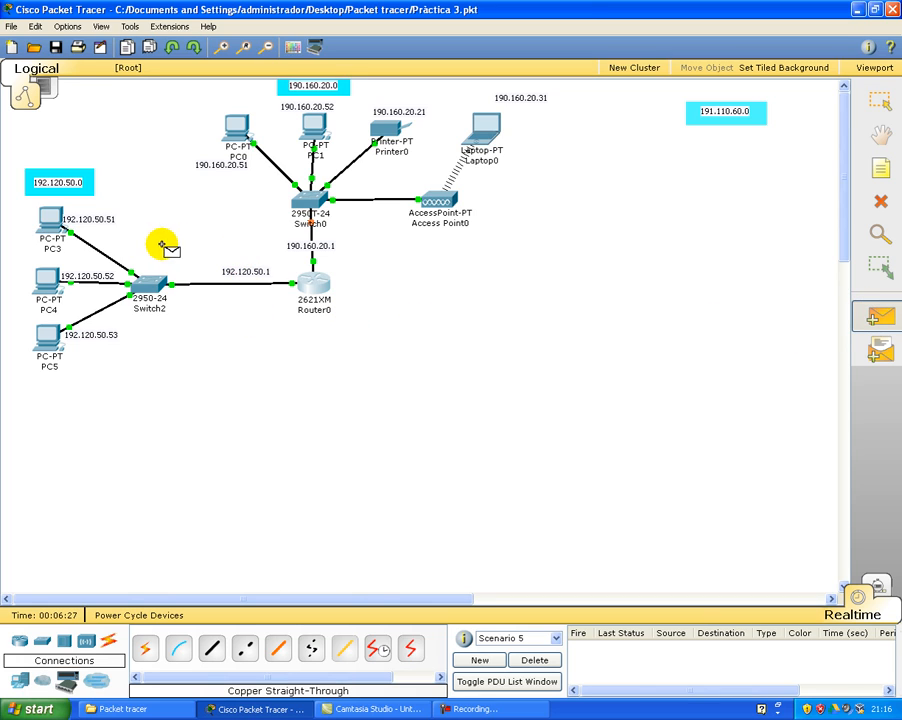
click(52, 224)
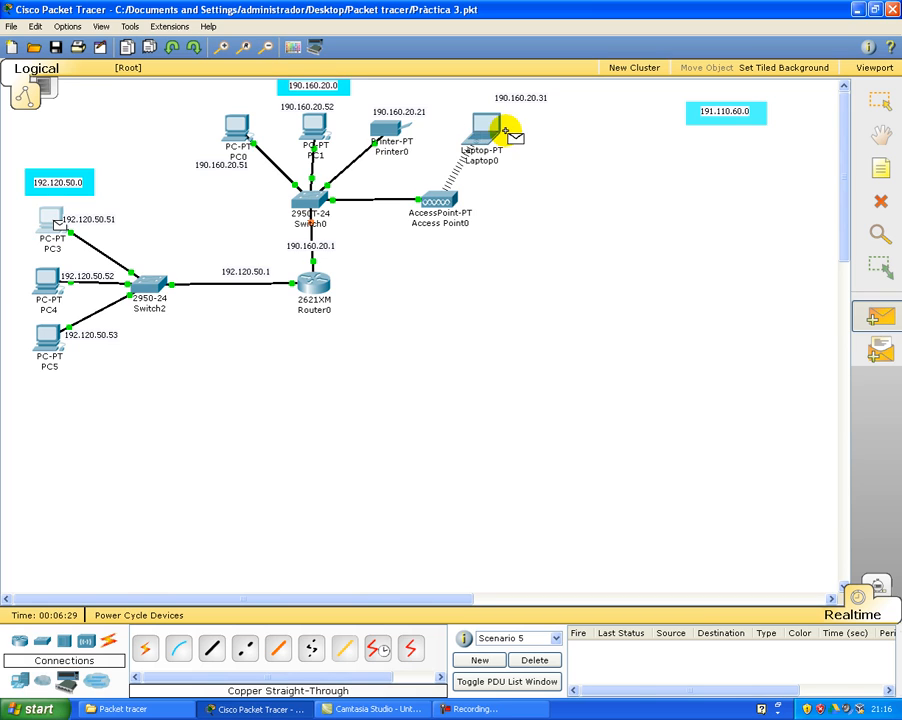
click(488, 128)
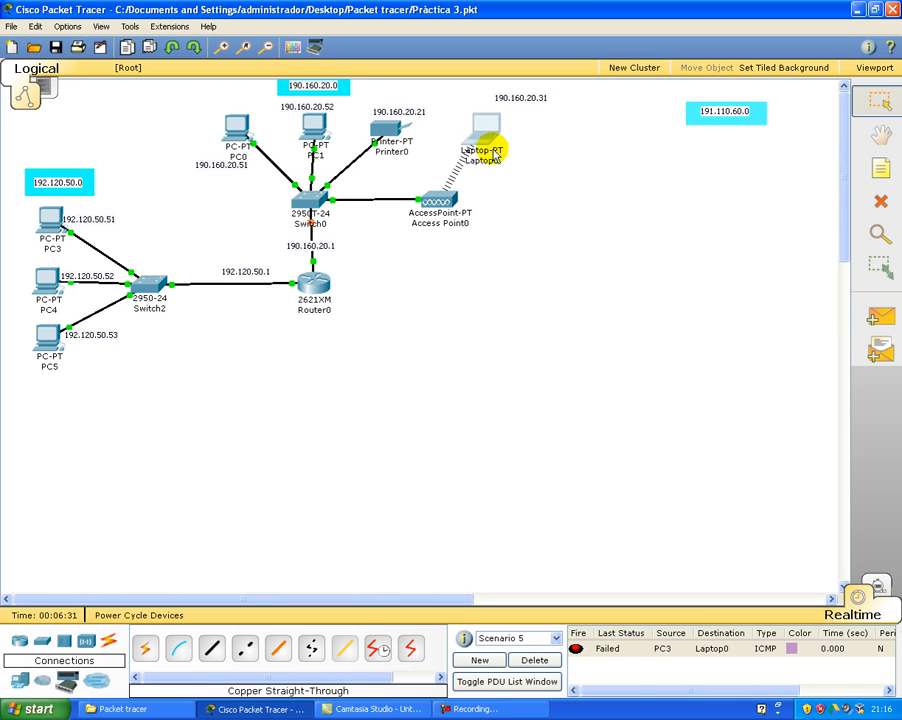
double_click(576, 649)
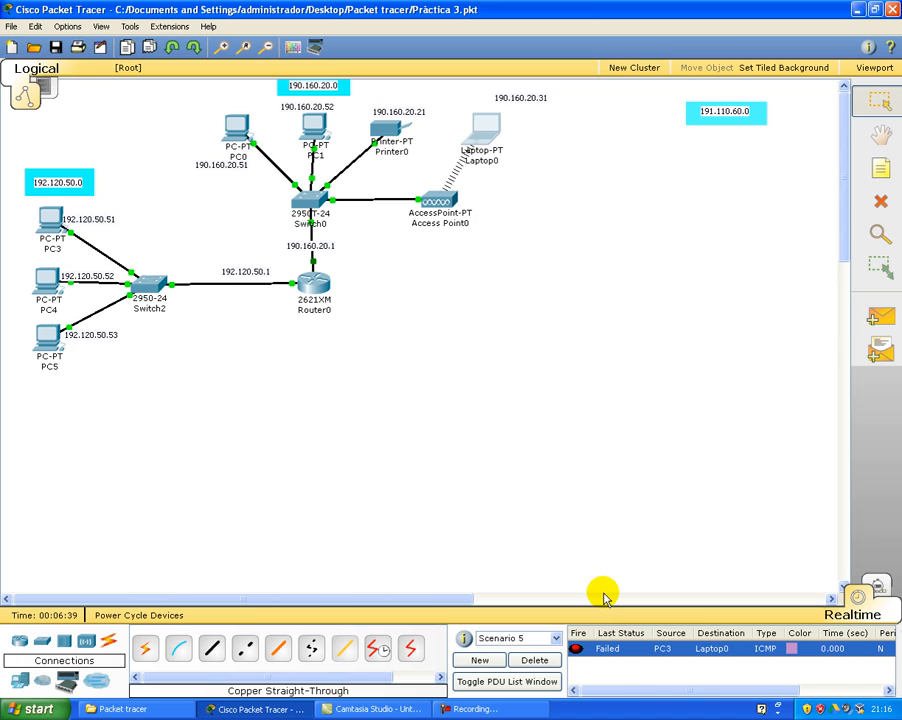
click(578, 648)
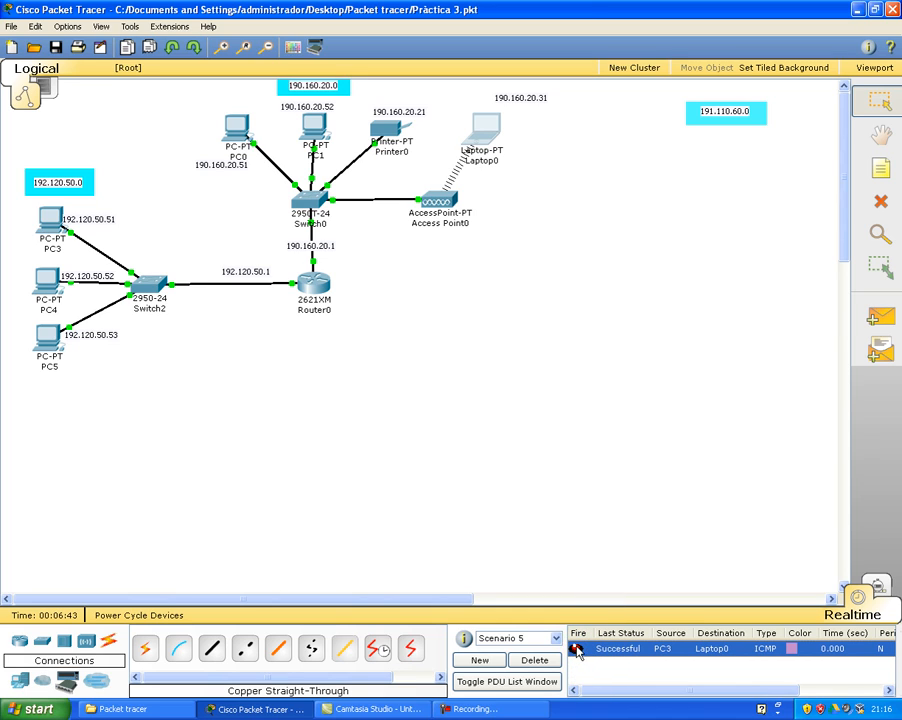
Send a simple PDU from PC1 to PC5, fire it again, and create a new empty scenario
click(884, 326)
click(316, 128)
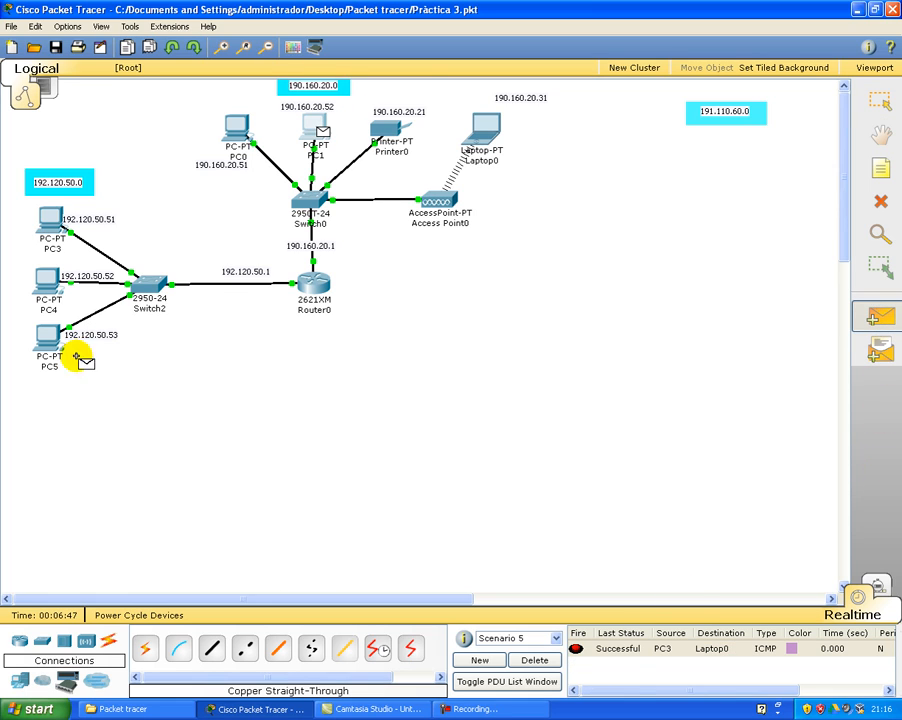
click(48, 342)
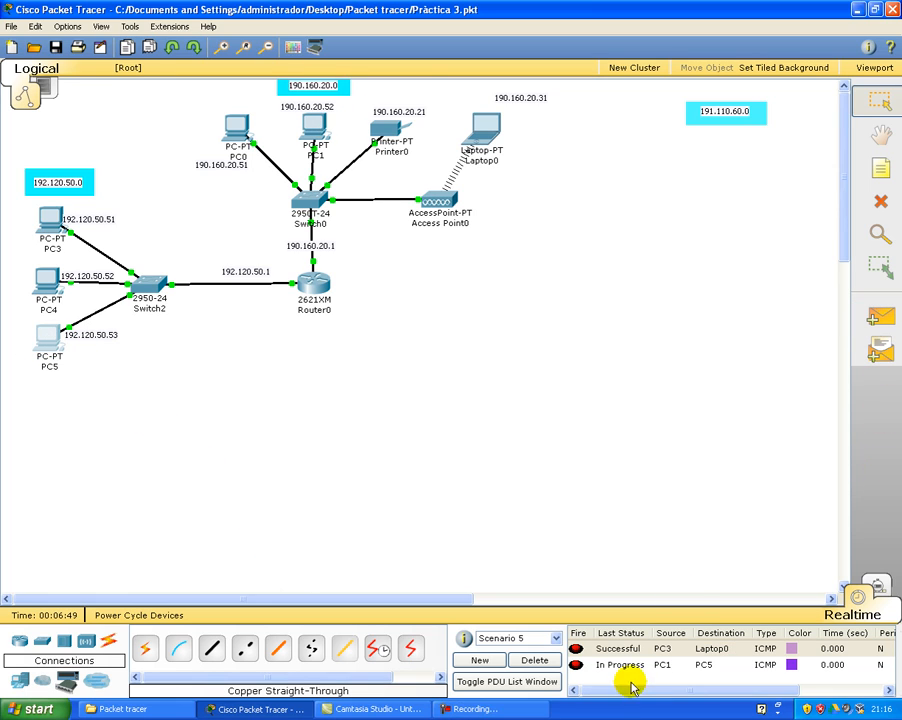
click(578, 666)
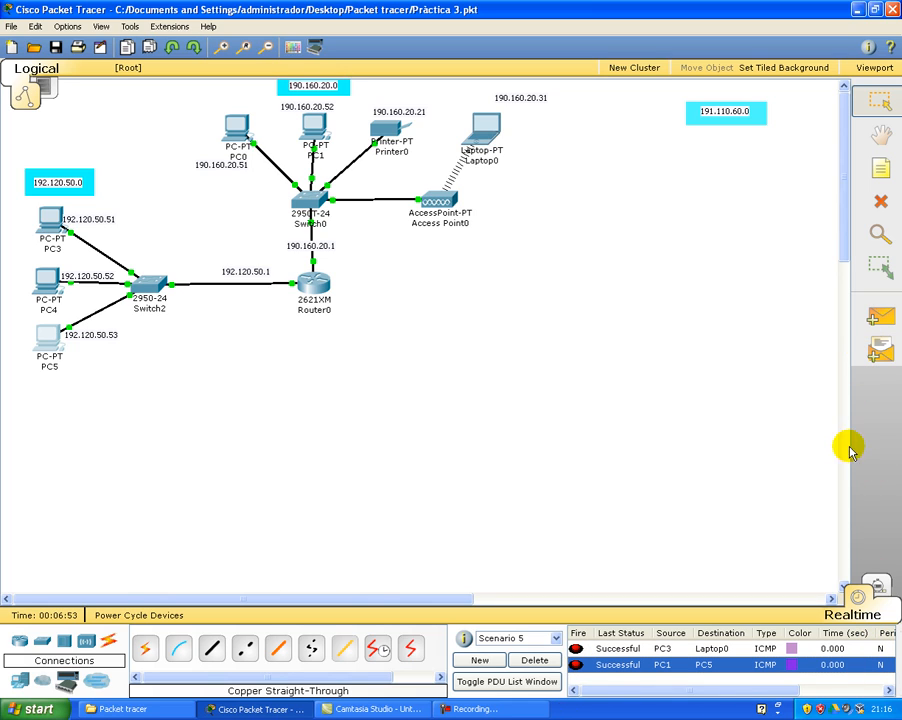
click(480, 660)
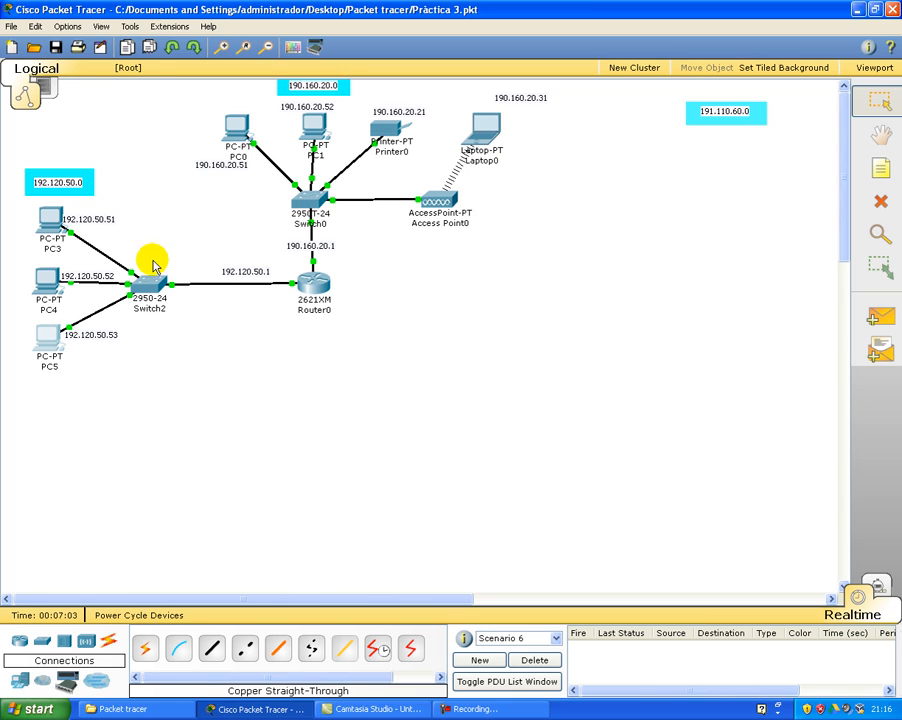
Place a generic PC and a generic server side by side beneath the 191.110.60.0 network label
mouse_move(421, 219)
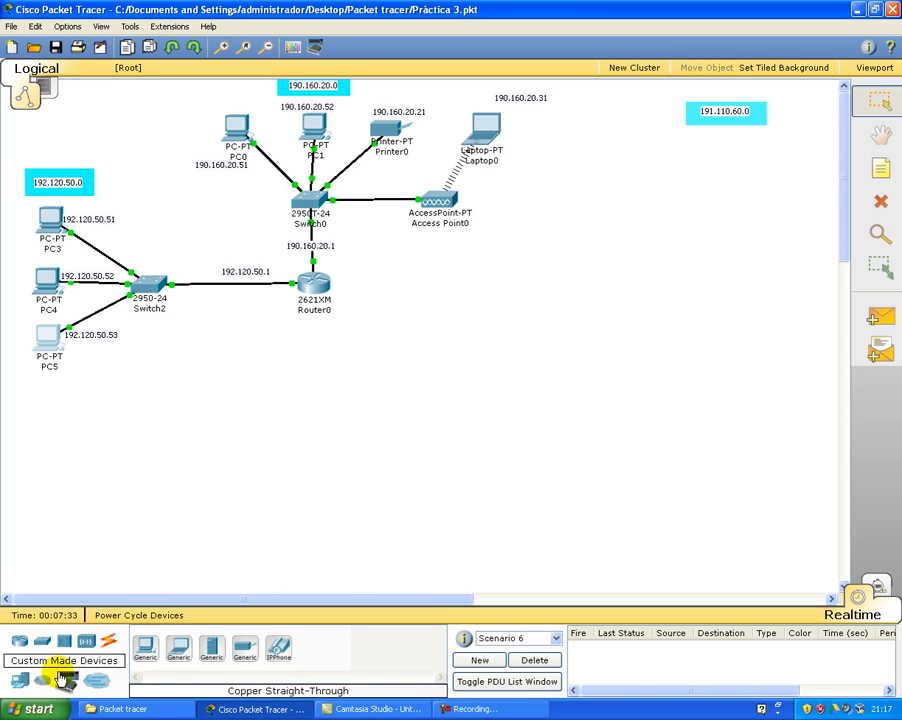
click(22, 681)
click(145, 648)
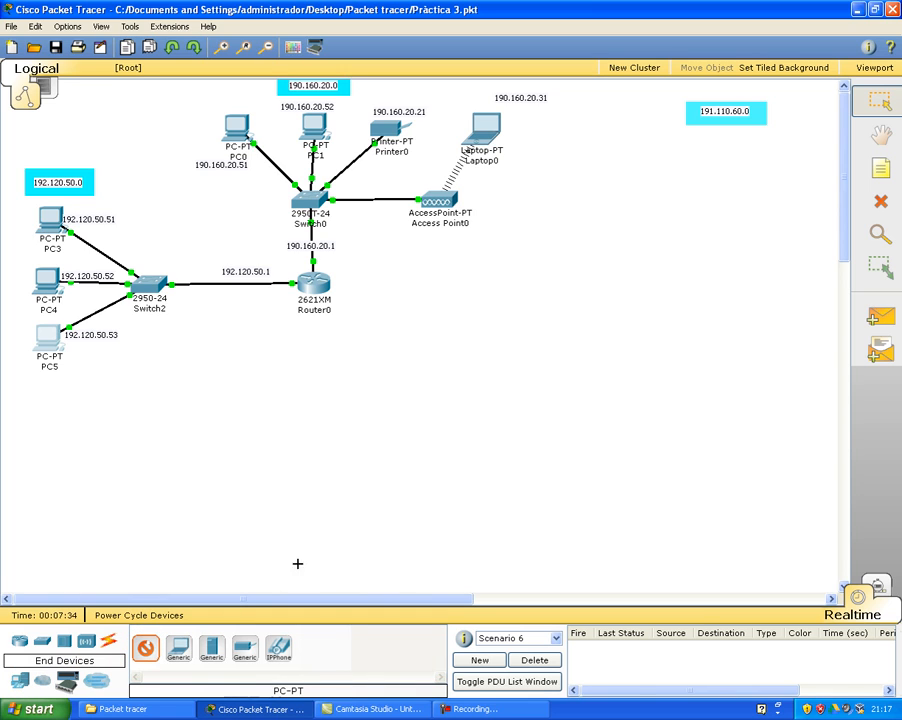
click(785, 172)
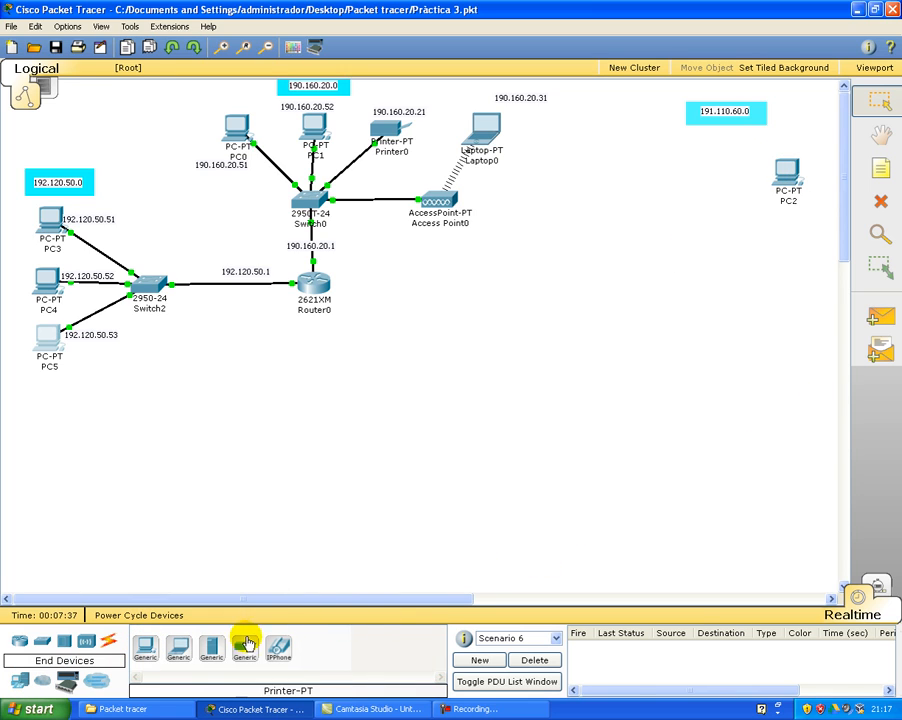
click(694, 170)
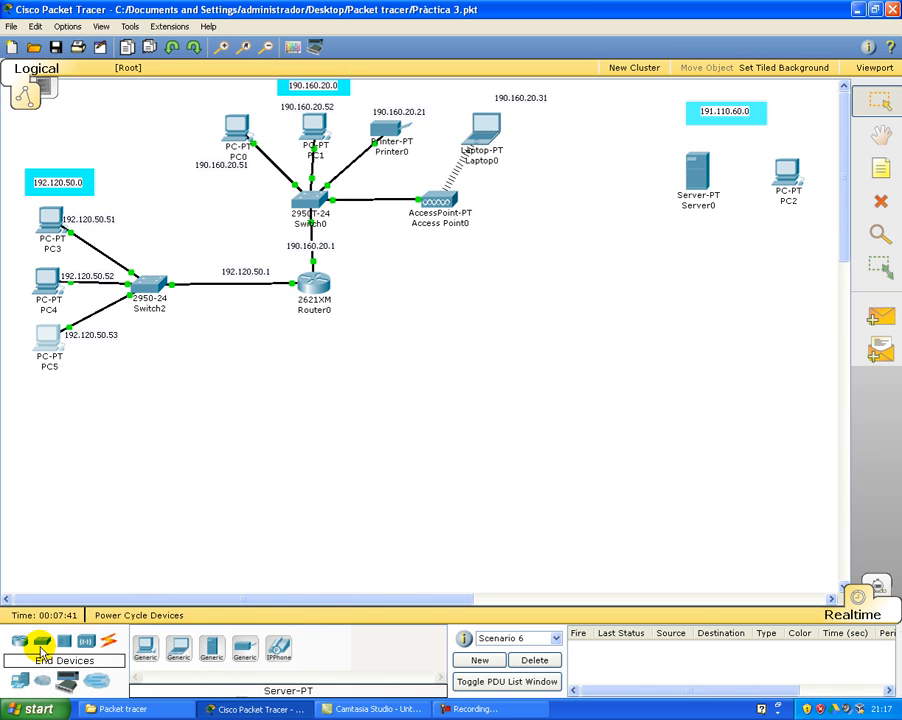
Place a 2950-24 switch beneath the server and PC of the 191.110.60.0 network
click(42, 641)
click(145, 648)
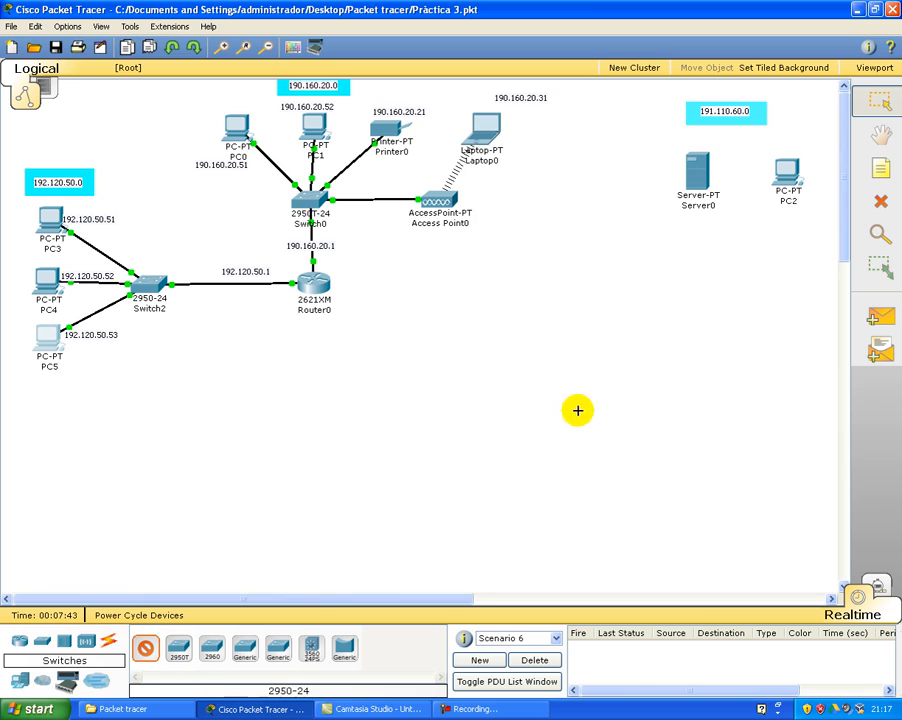
click(614, 289)
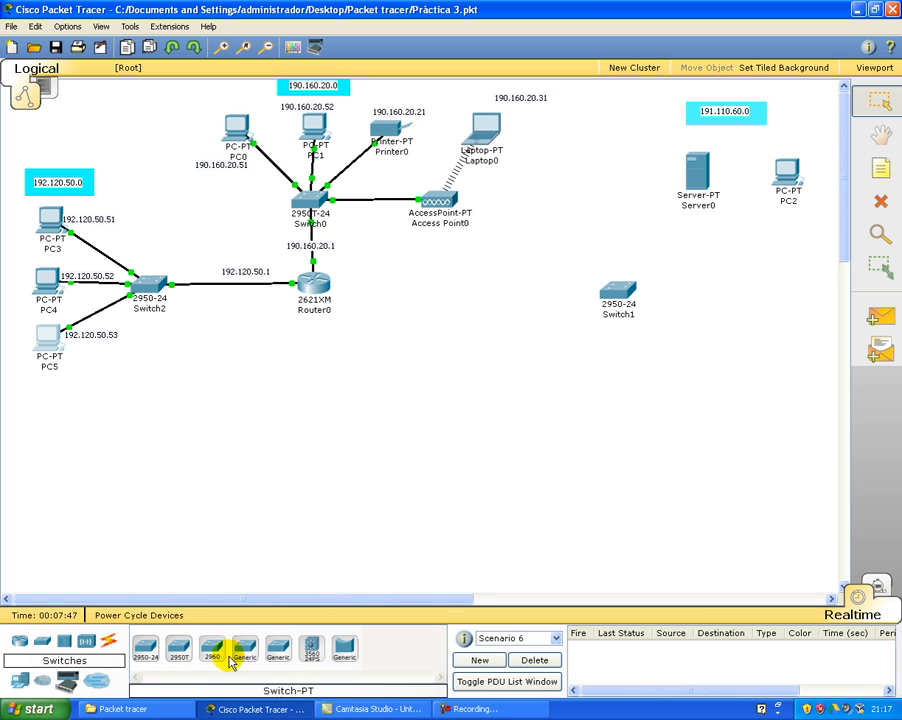
Connect Server0's FastEthernet port to FastEthernet0/1 on Switch1 with a copper straight-through cable
click(106, 641)
click(212, 652)
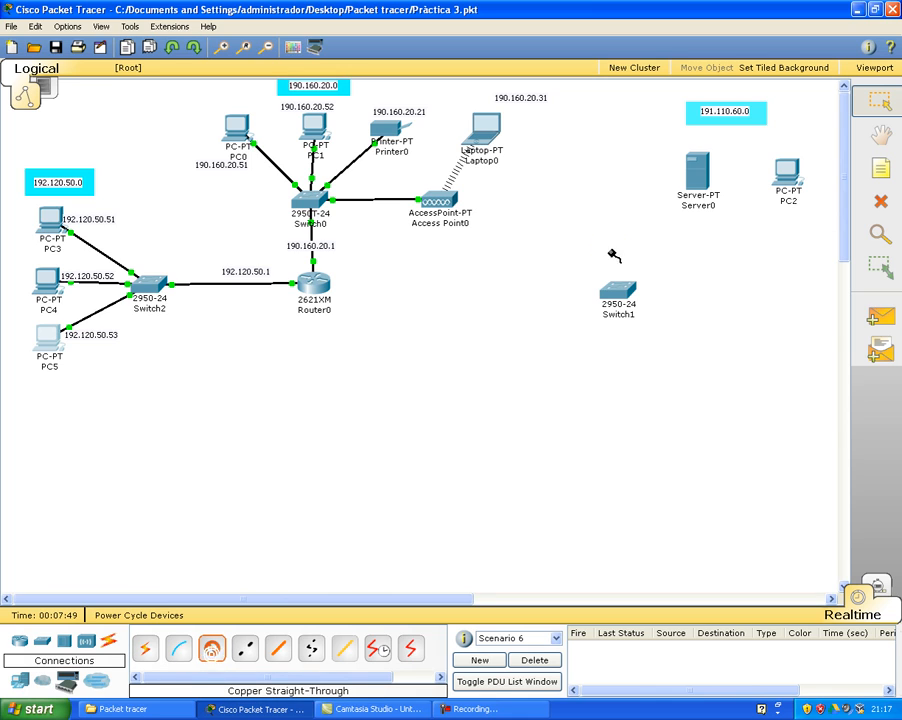
click(696, 178)
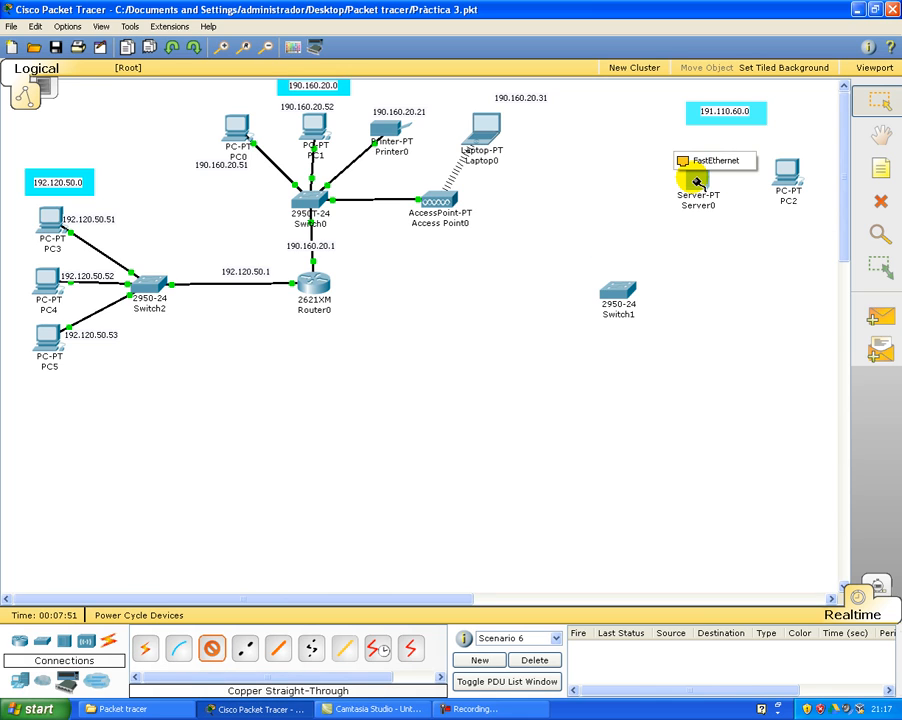
click(705, 161)
click(620, 288)
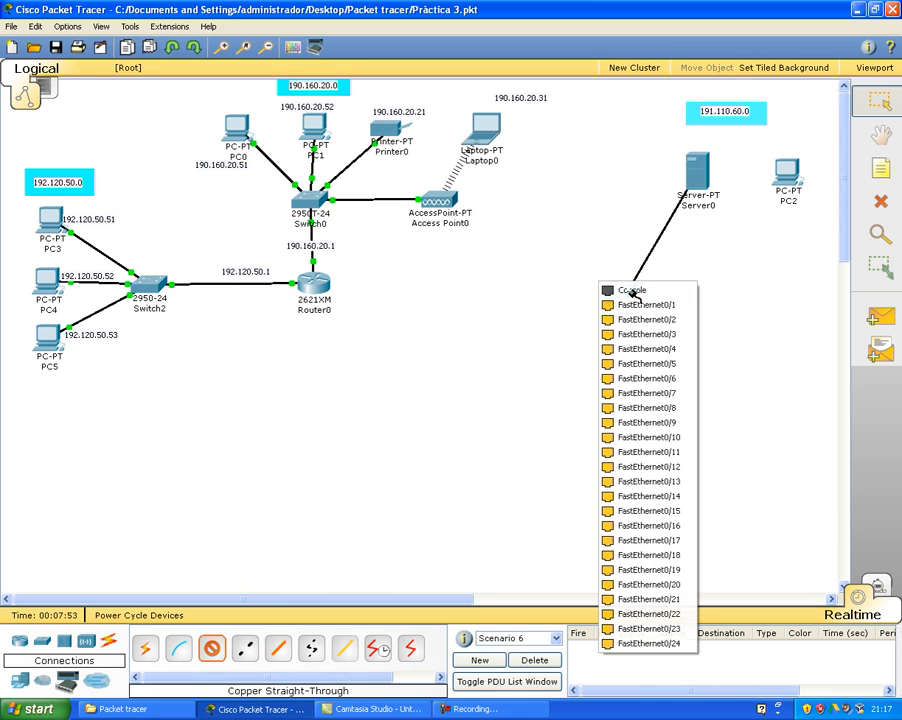
click(620, 305)
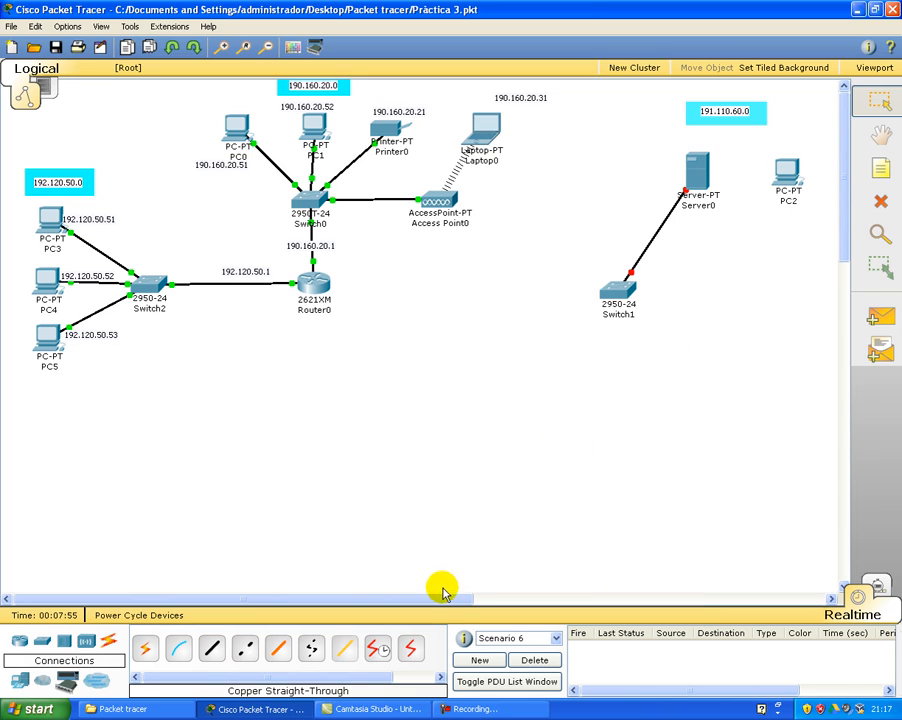
Connect PC2's FastEthernet port to Switch1's first free FastEthernet port with a copper straight-through cable
click(212, 649)
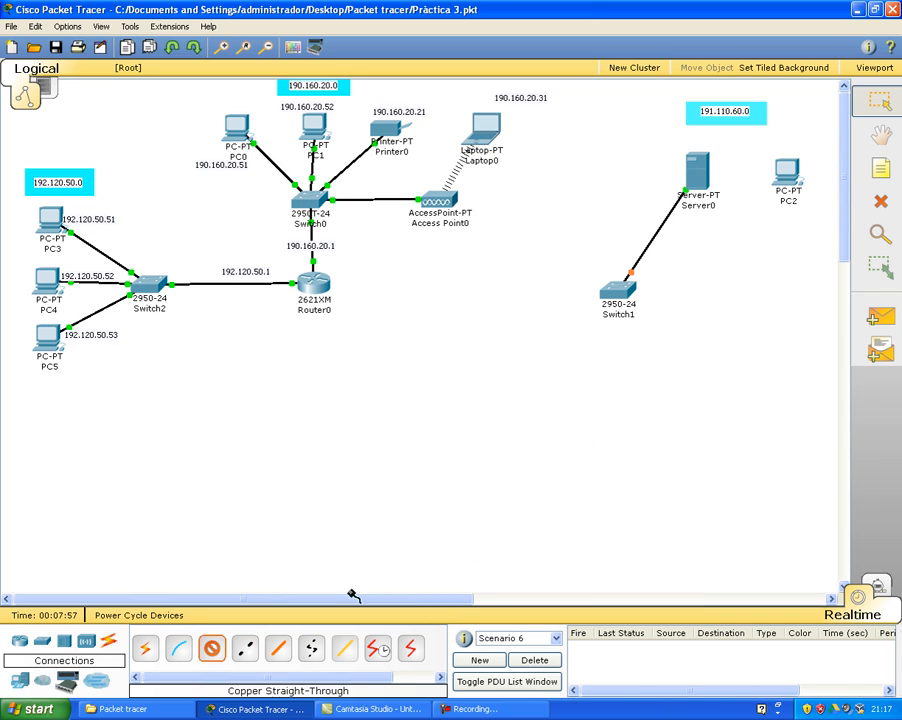
click(787, 190)
click(795, 179)
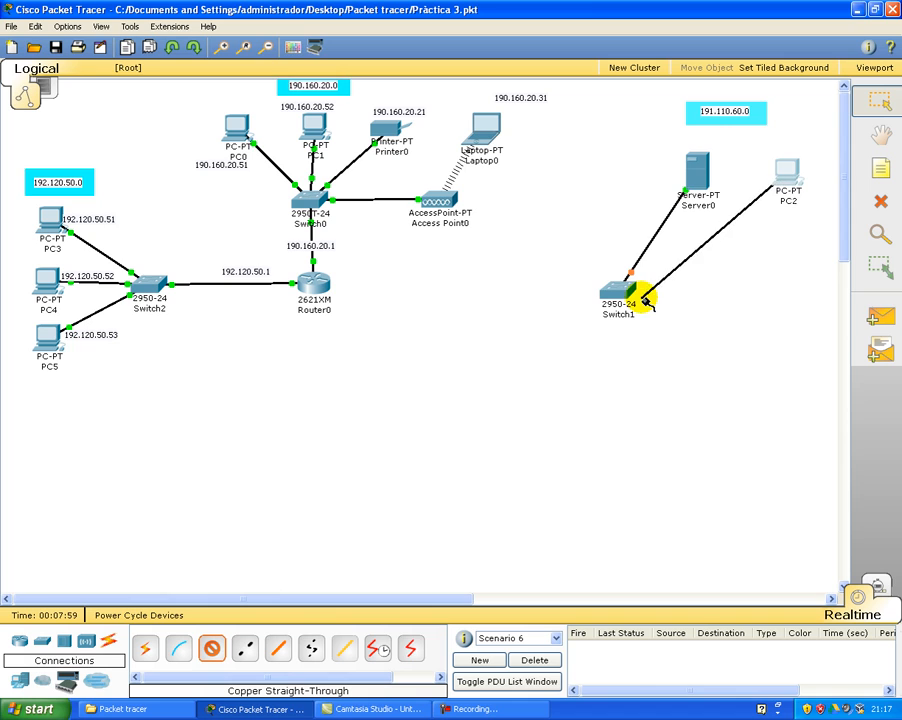
click(612, 288)
click(612, 303)
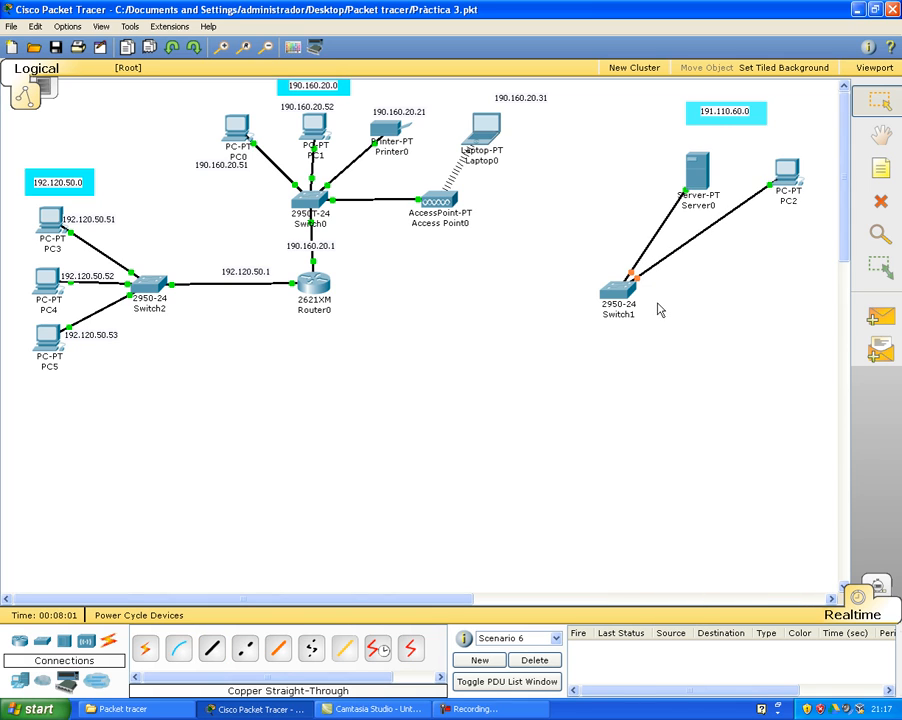
Set Server0's FastEthernet interface to IP address 191.110.60.10 with subnet mask 255.255.255.0
click(697, 170)
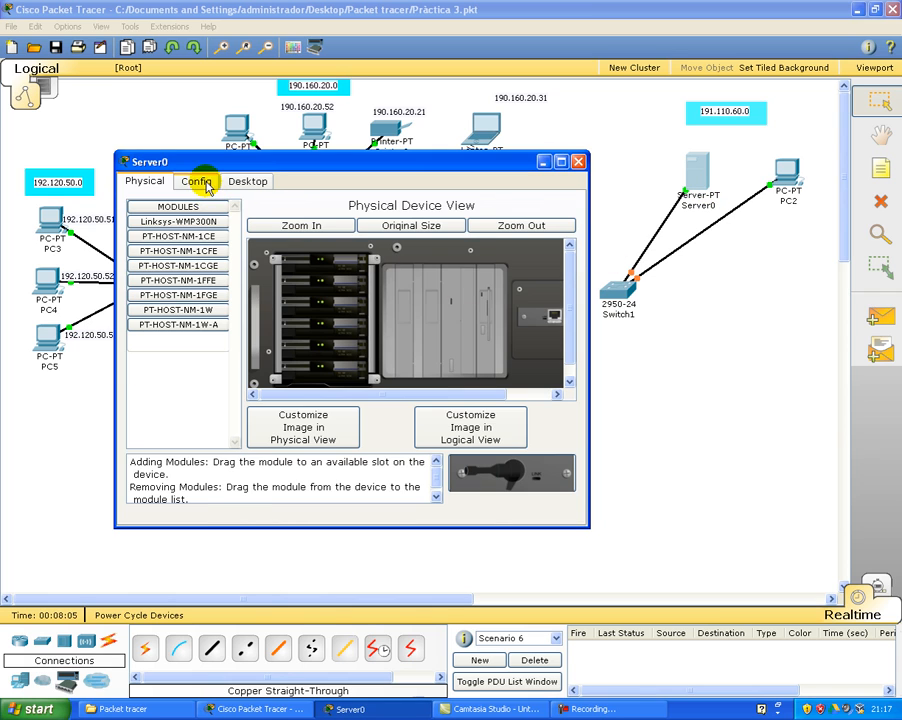
click(196, 181)
drag(269, 166, 398, 291)
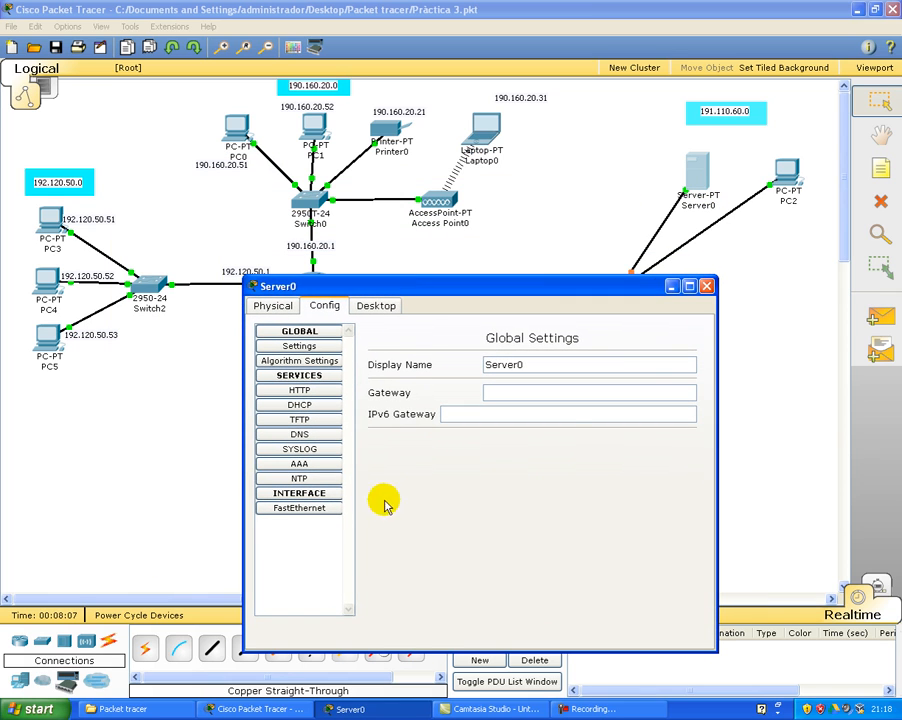
click(330, 508)
click(577, 455)
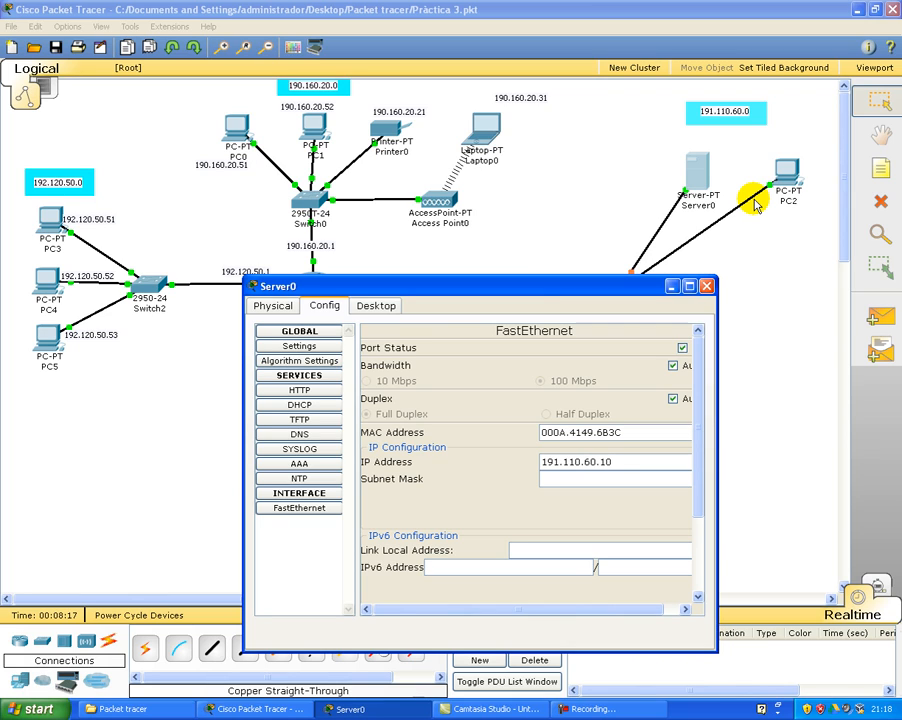
key(Tab)
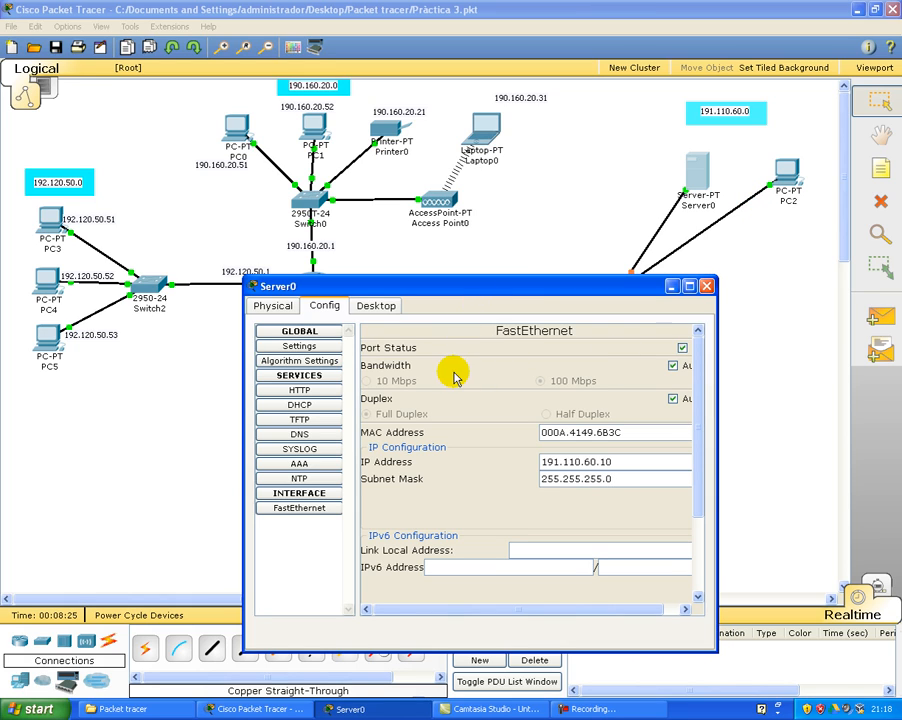
Configure and save Server0's DHCP pool with default gateway 191.110.60.1, start IP address 191.110.60.100 and a maximum of 60 users
click(312, 406)
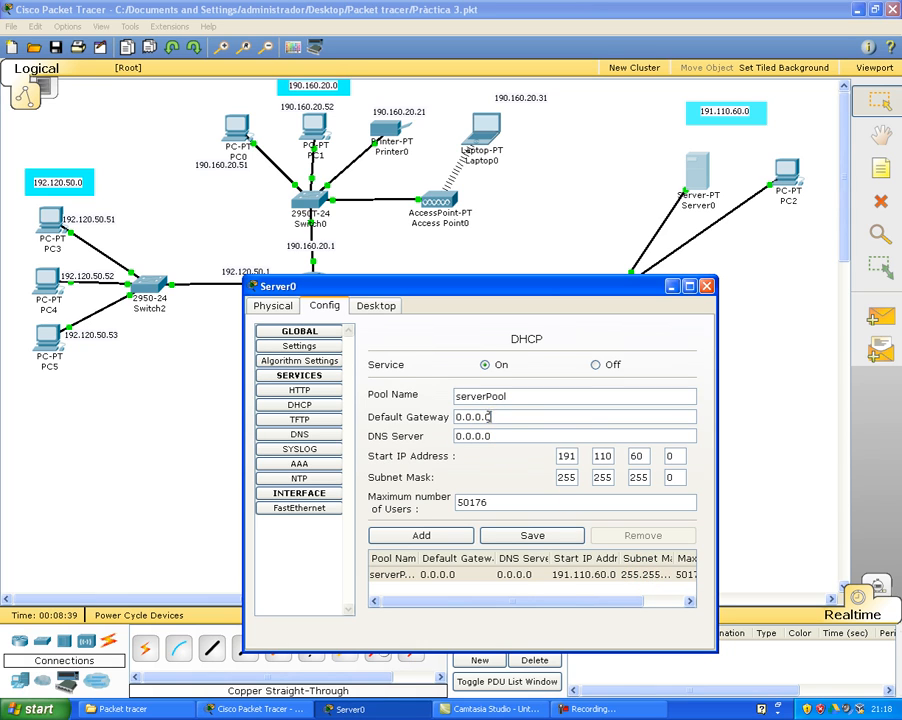
drag(489, 416, 417, 372)
drag(452, 280, 428, 364)
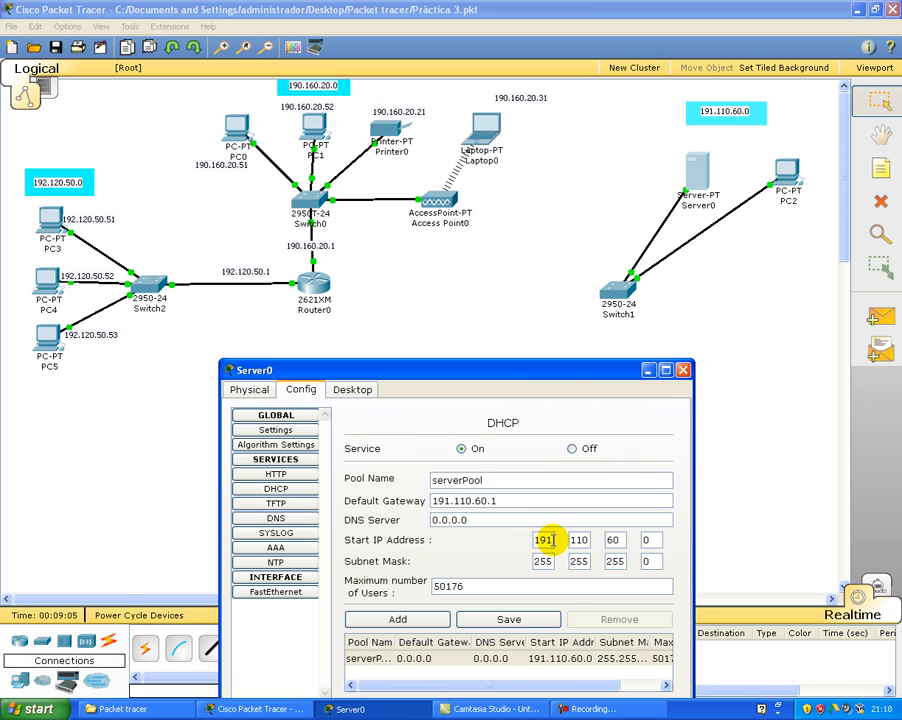
click(658, 540)
key(BackSpace)
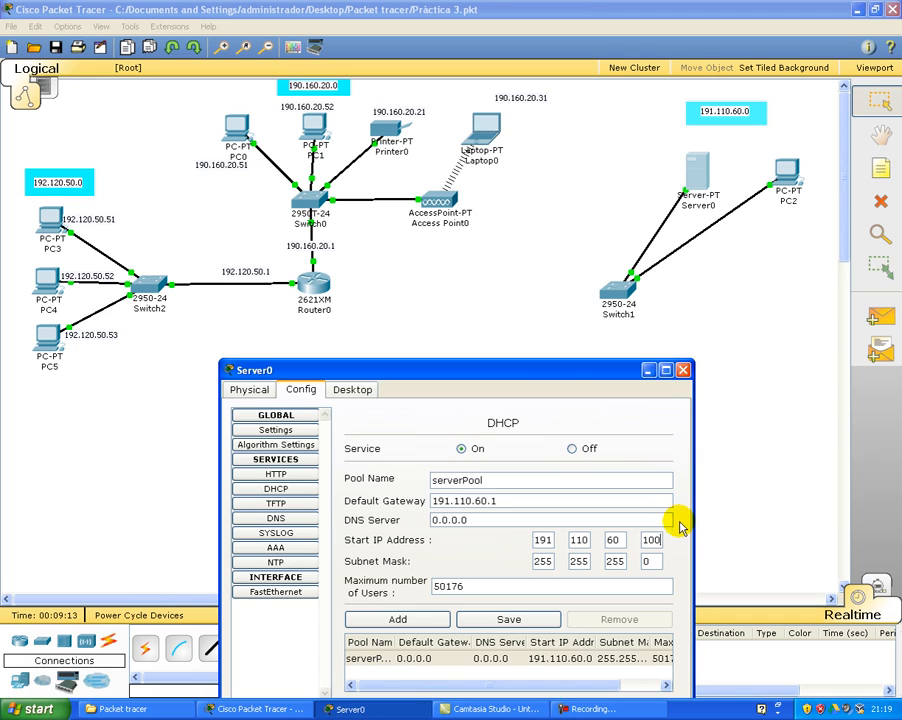
double_click(483, 585)
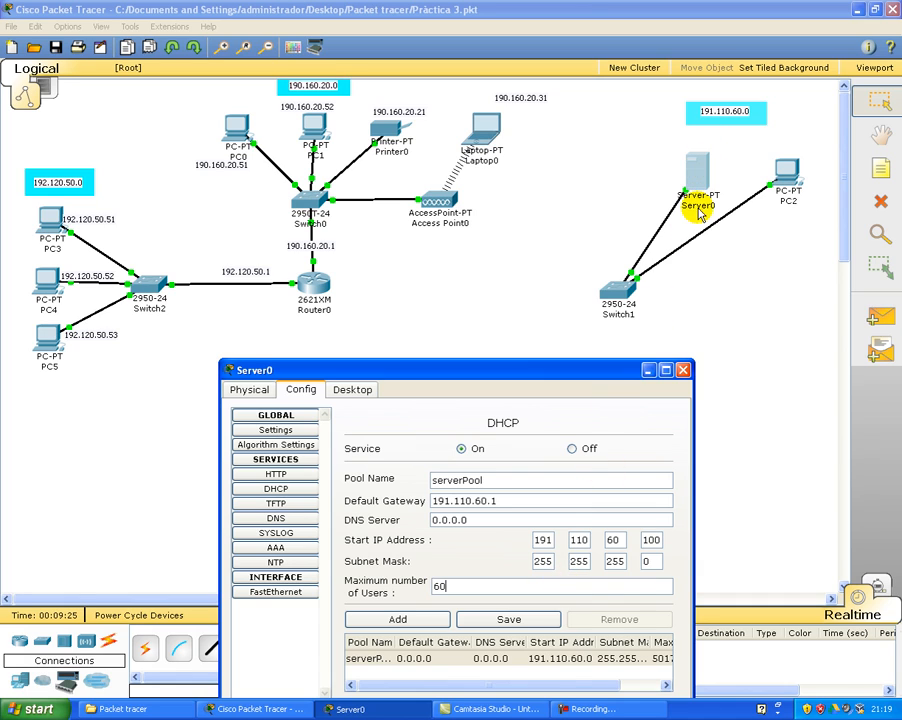
click(521, 619)
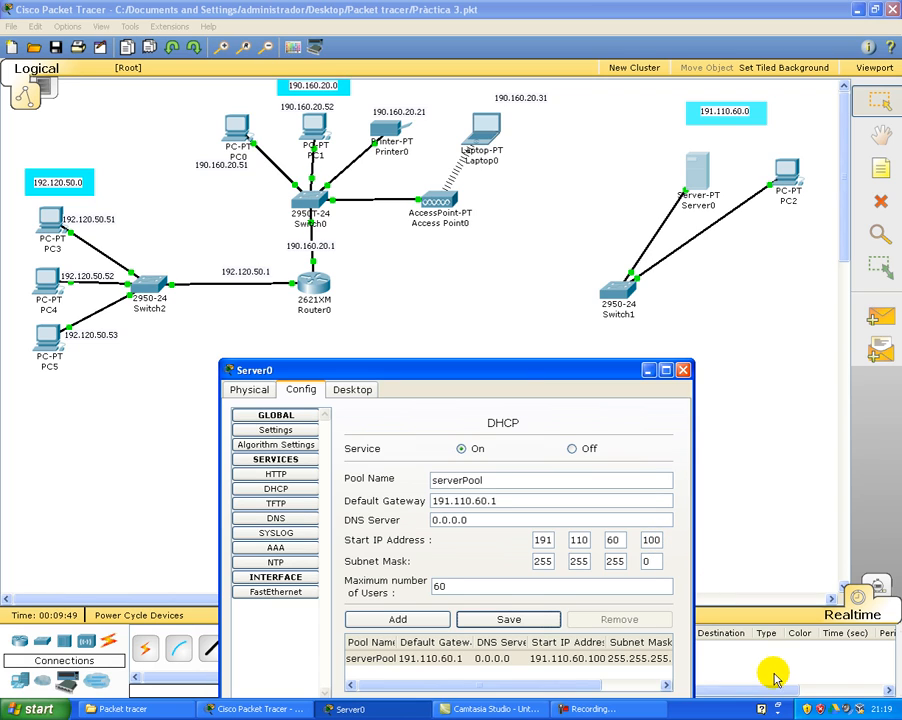
click(679, 376)
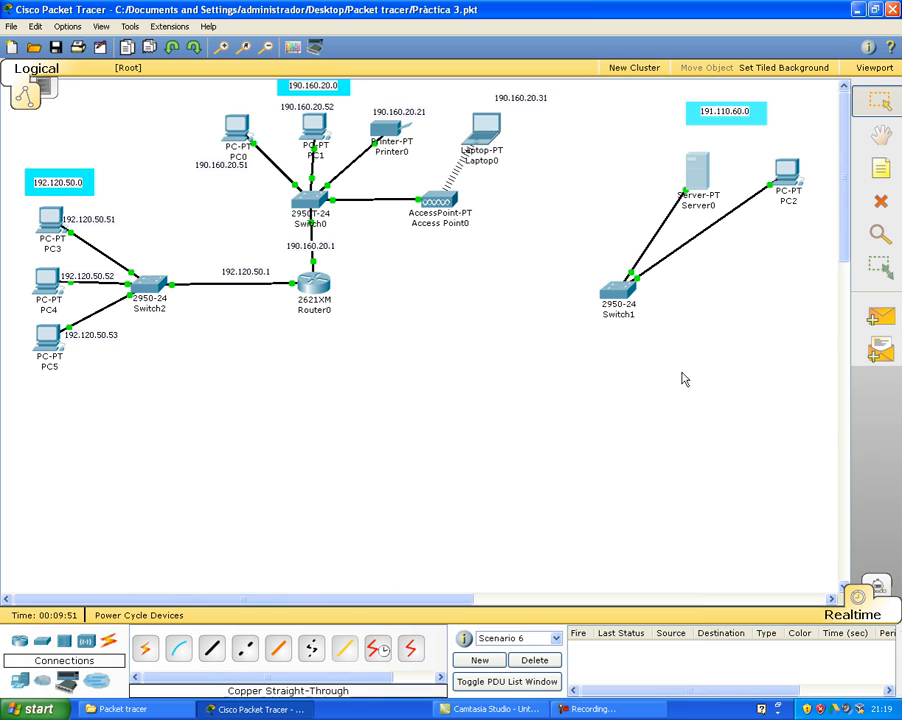
Connect Switch1's FastEthernet0/24 to Router0's FastEthernet1/0 with a copper straight-through cable
click(212, 649)
click(617, 288)
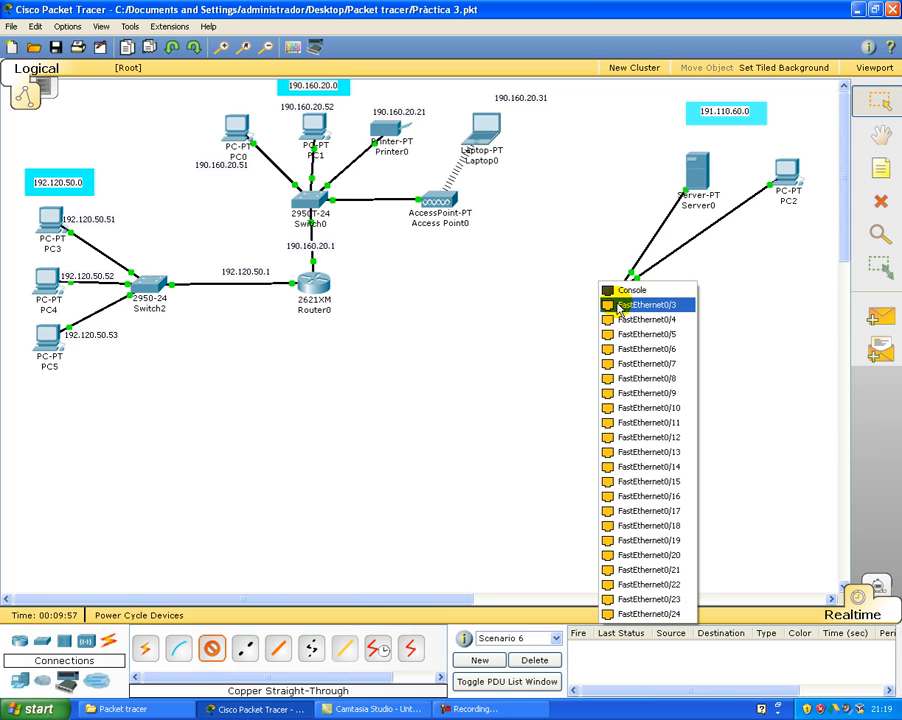
click(636, 614)
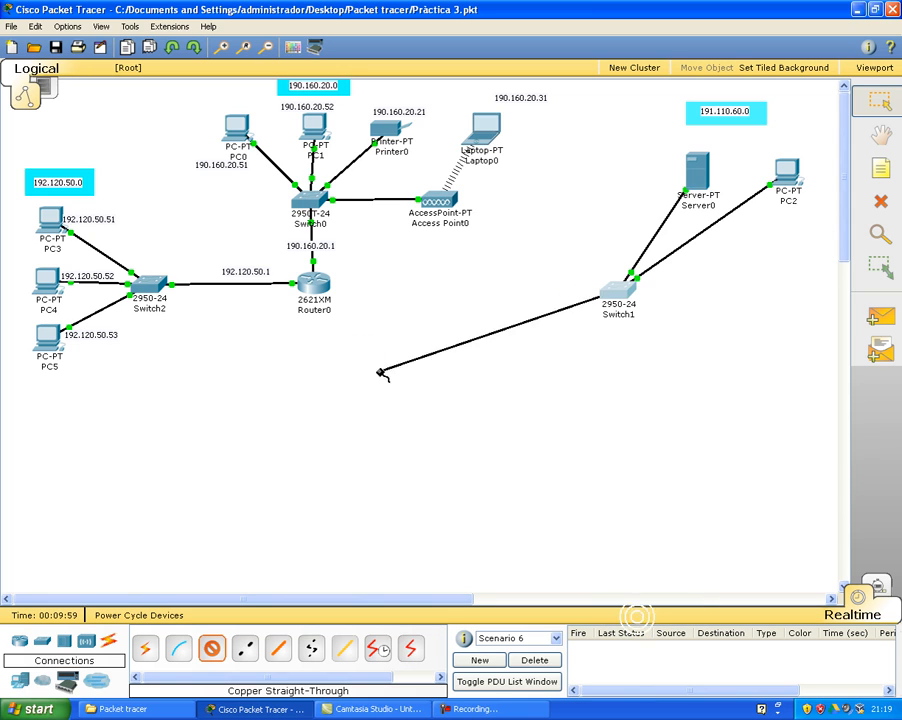
click(330, 296)
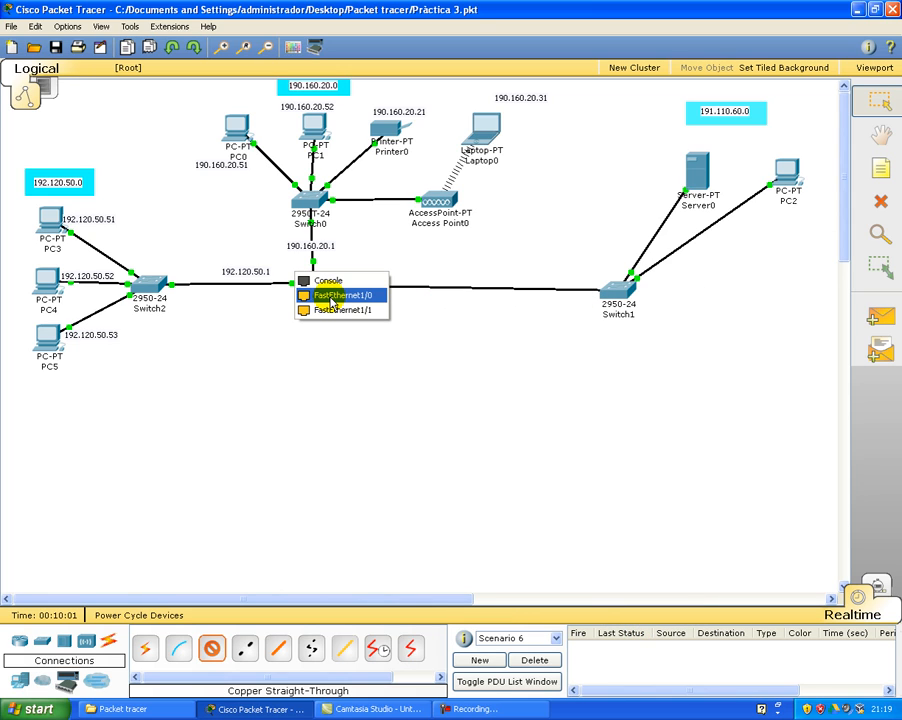
click(331, 296)
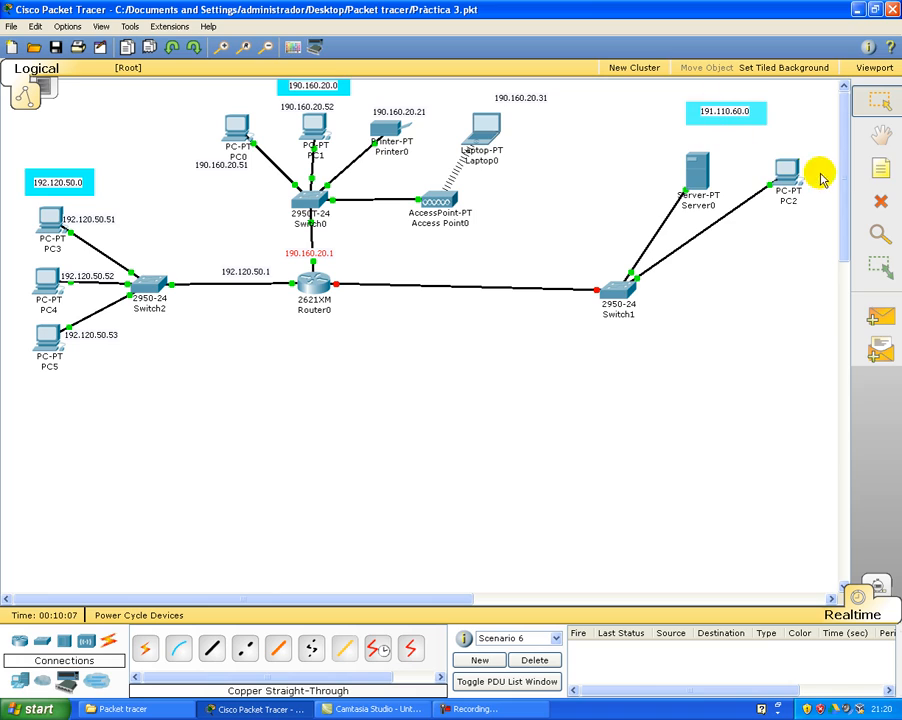
Add a 191.110.60.1 note beside Router0 on its link to Switch1
click(880, 168)
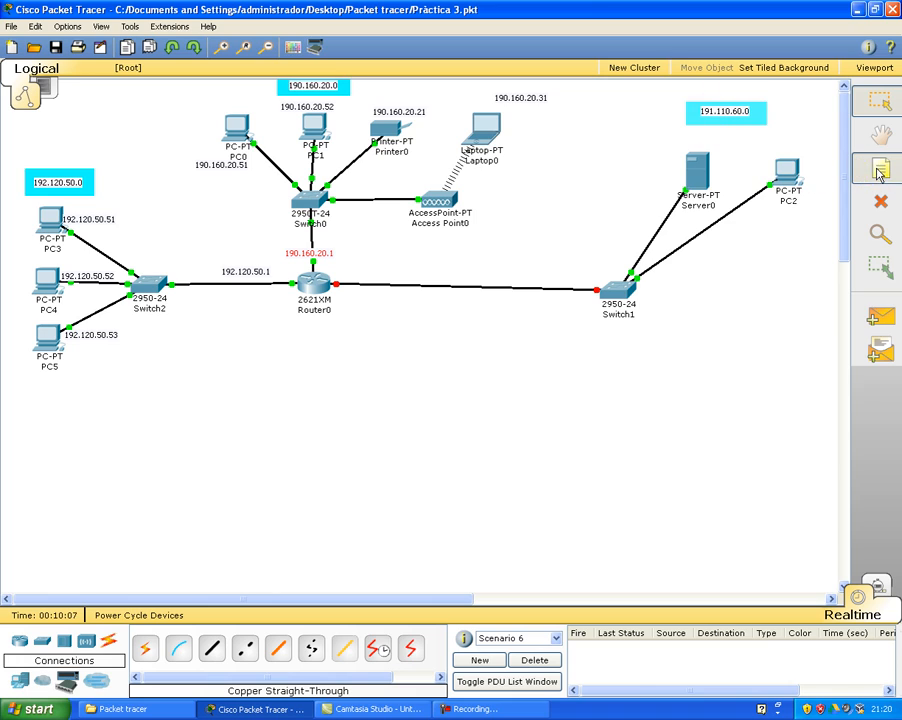
click(351, 276)
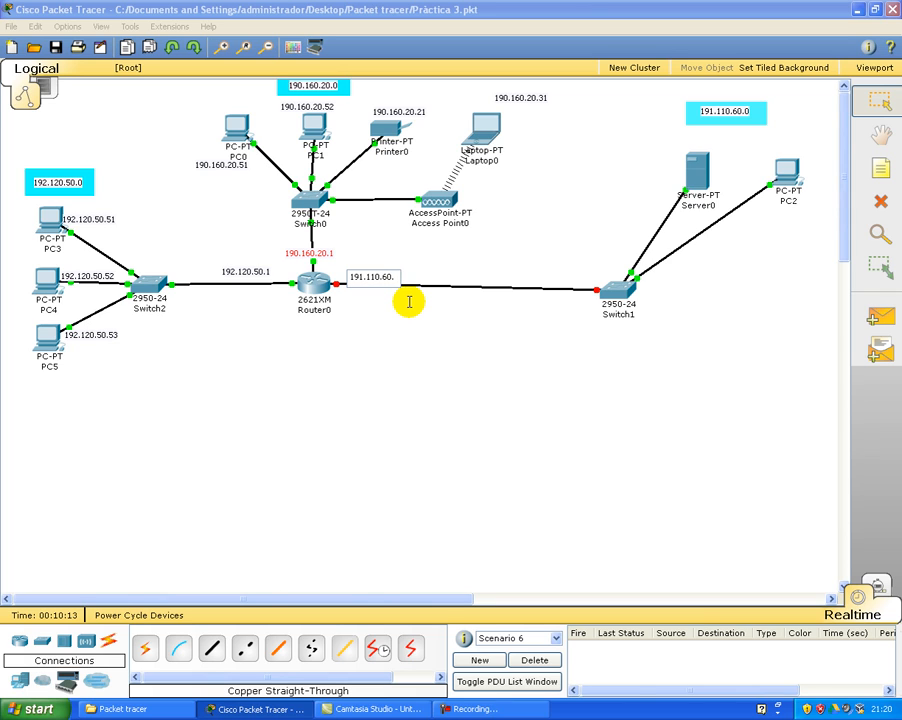
click(395, 360)
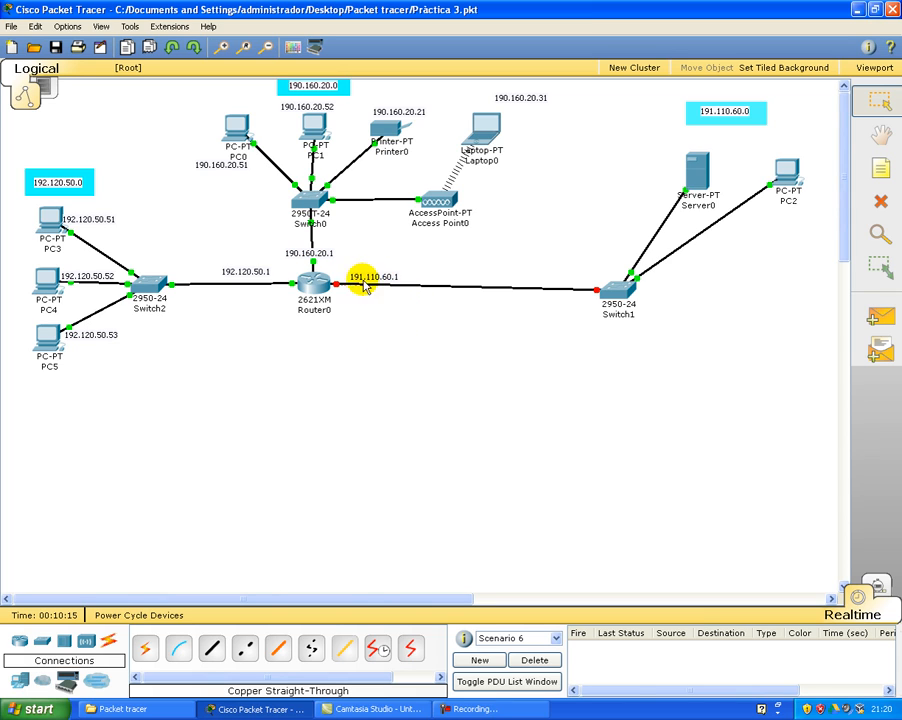
Set Router0's FastEthernet1/0 to IP address 191.110.60.1 with subnet mask 255.255.255.0 and turn the port on
click(322, 288)
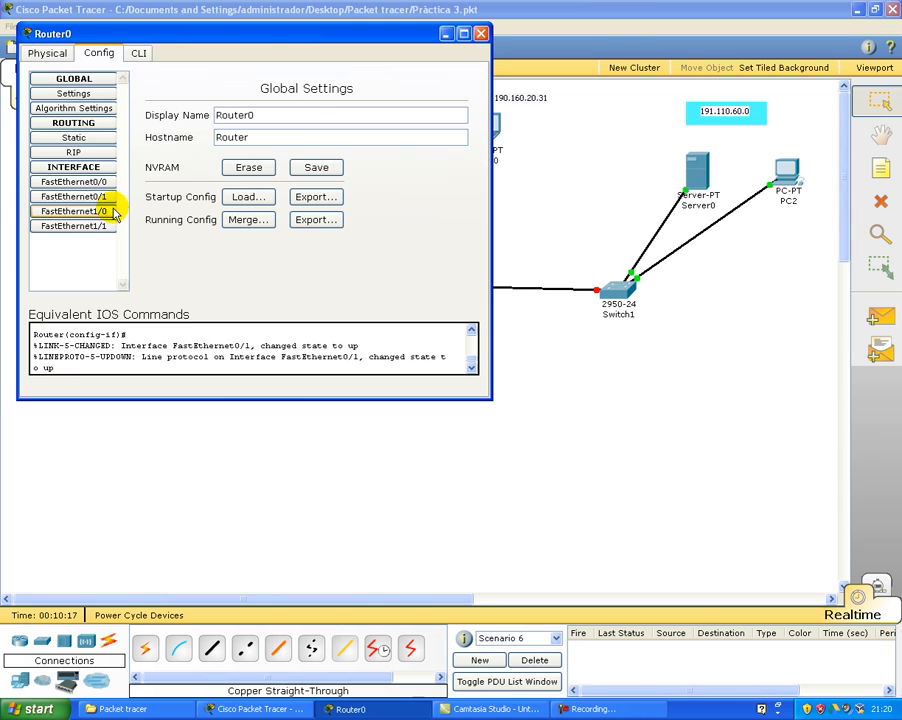
click(76, 211)
drag(272, 45, 378, 361)
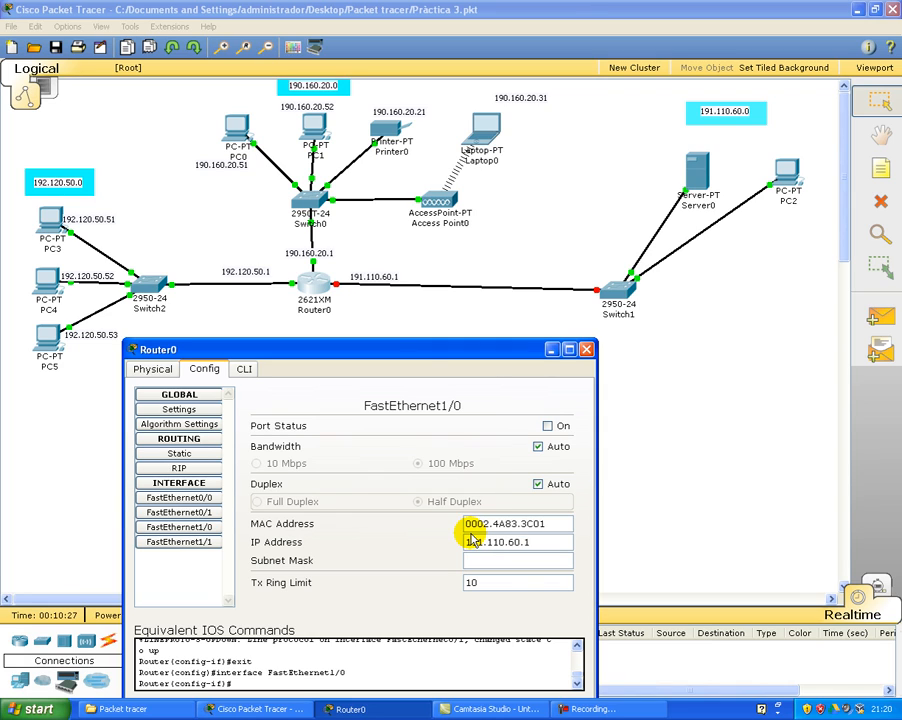
key(Tab)
click(535, 565)
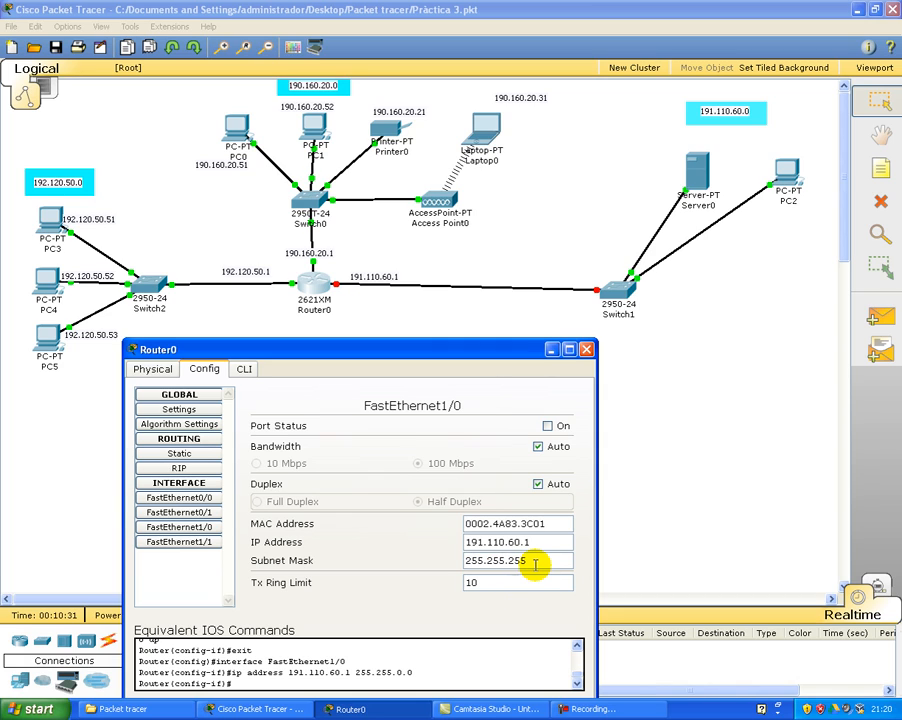
click(547, 426)
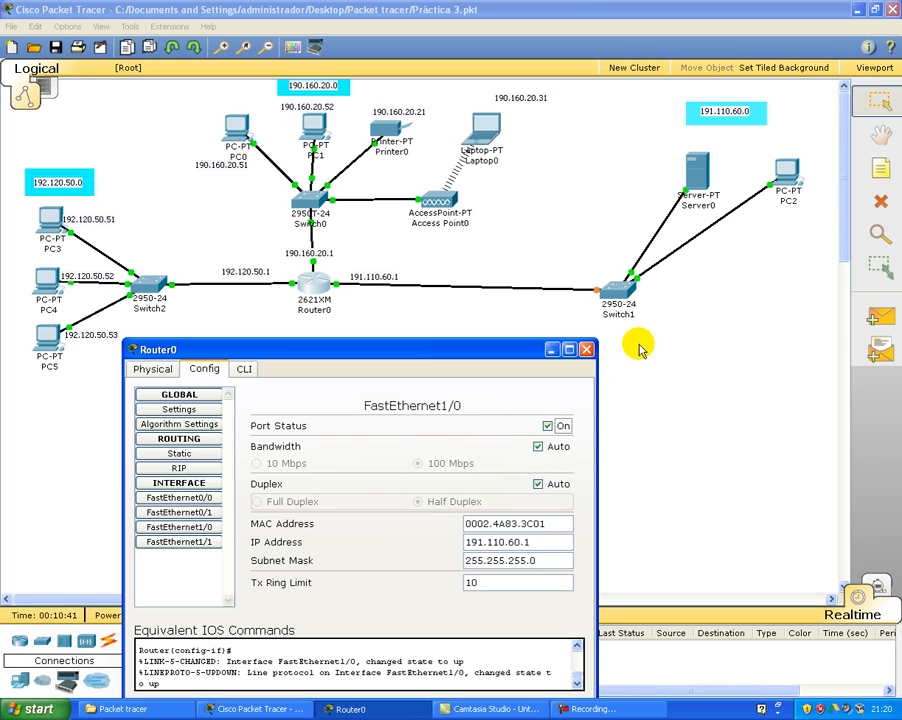
click(587, 349)
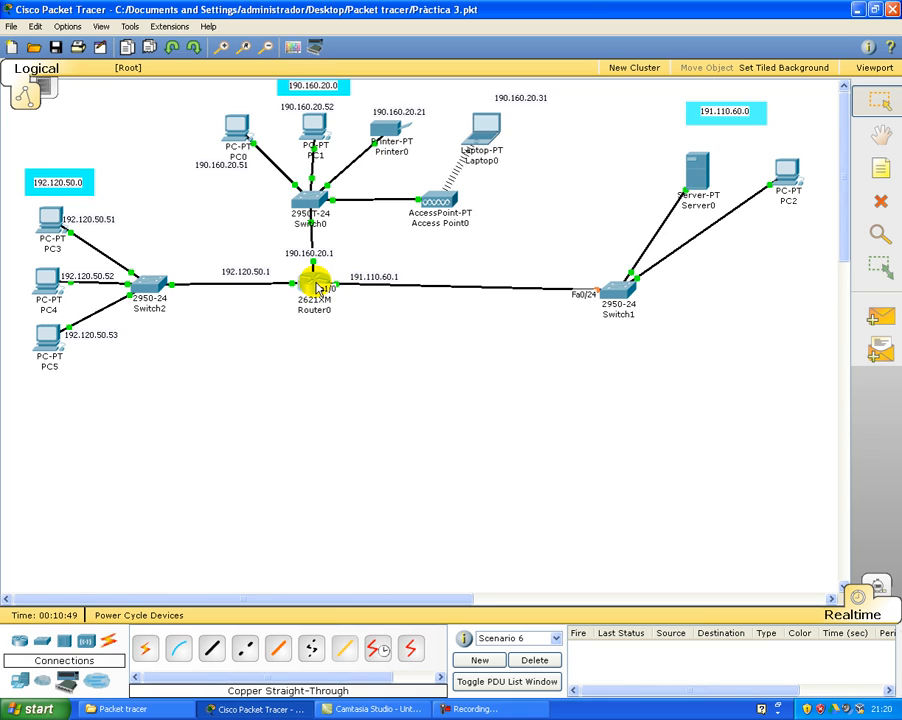
Set PC2's IP configuration to DHCP so it requests its address from the server
mouse_move(312, 287)
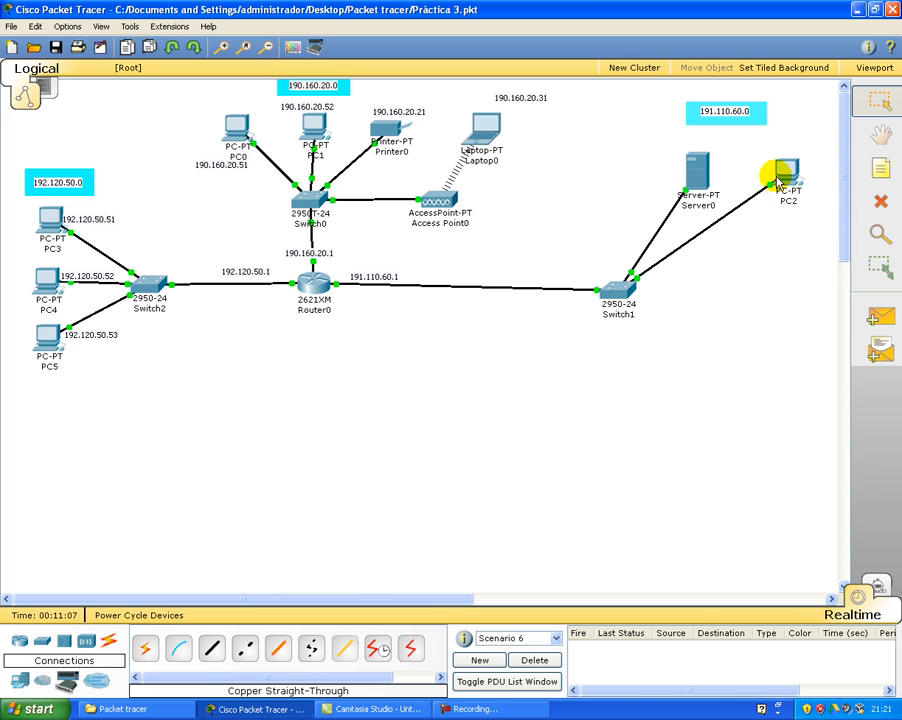
mouse_move(779, 174)
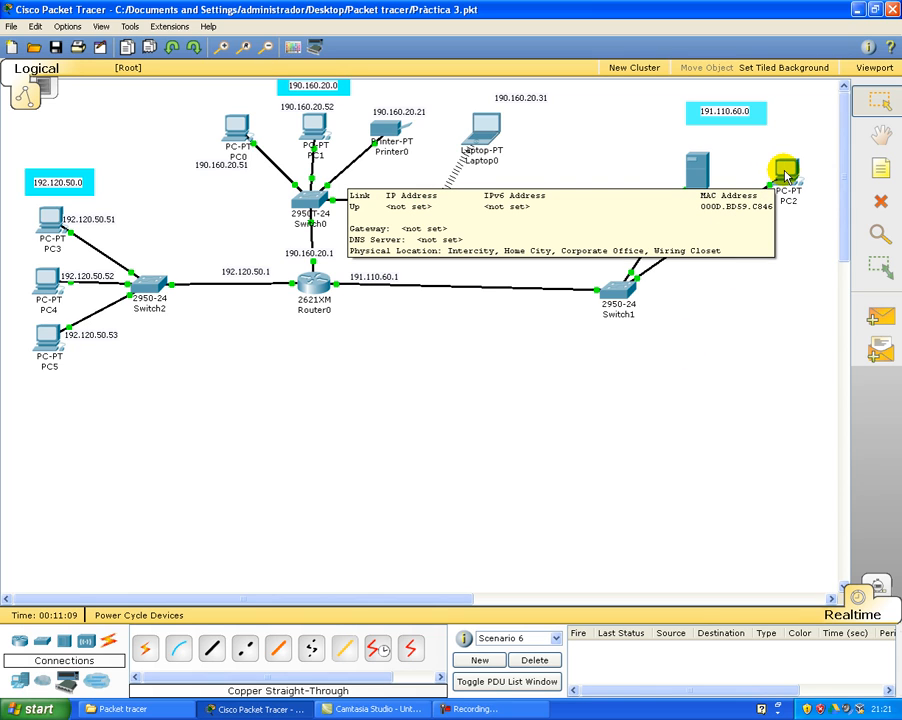
click(785, 176)
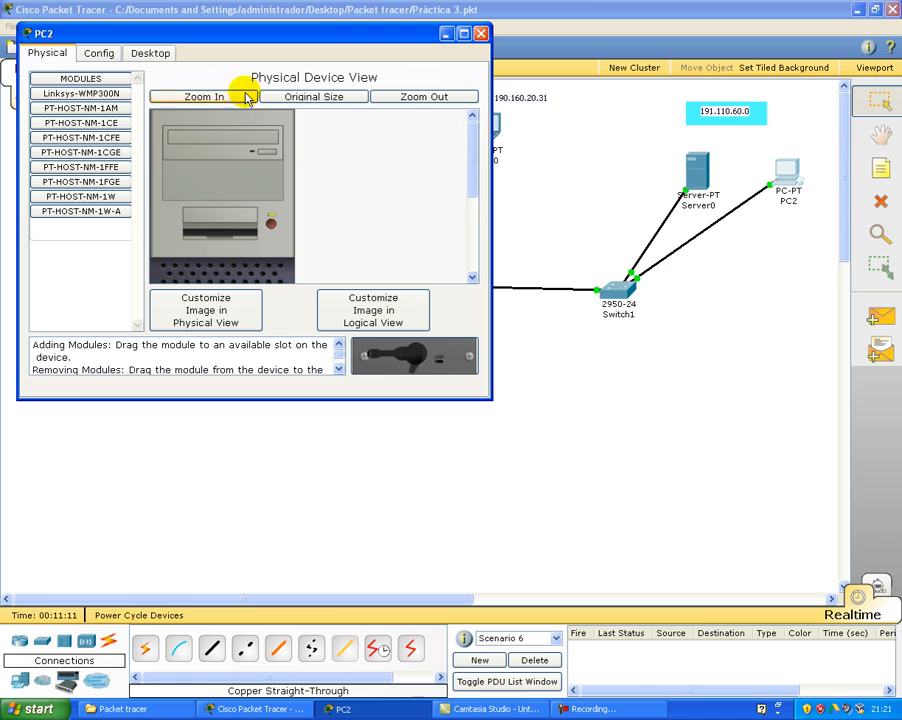
click(170, 56)
click(85, 113)
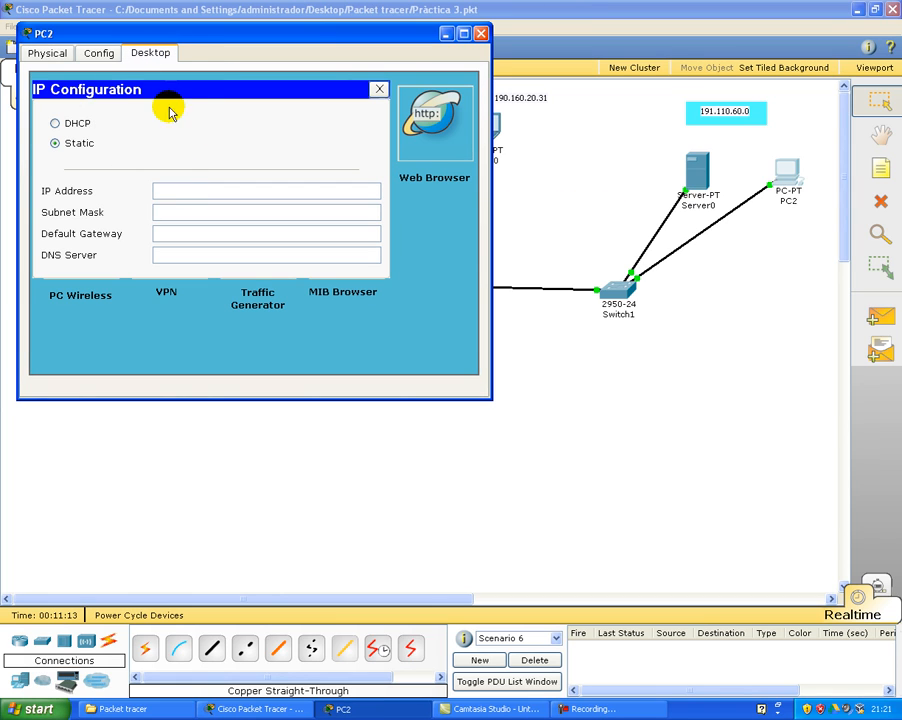
click(70, 124)
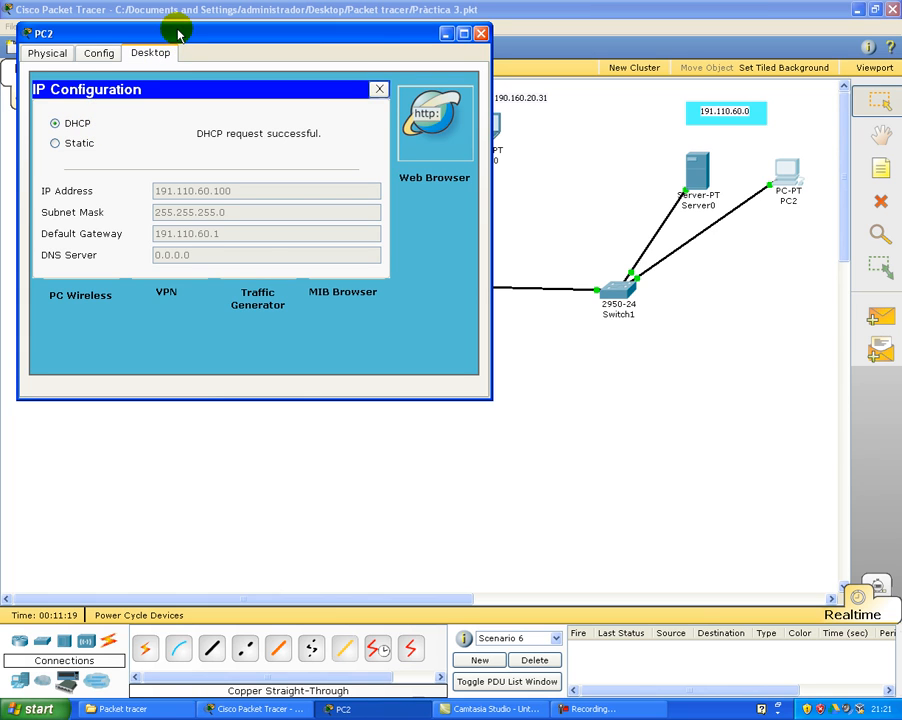
drag(177, 30, 209, 155)
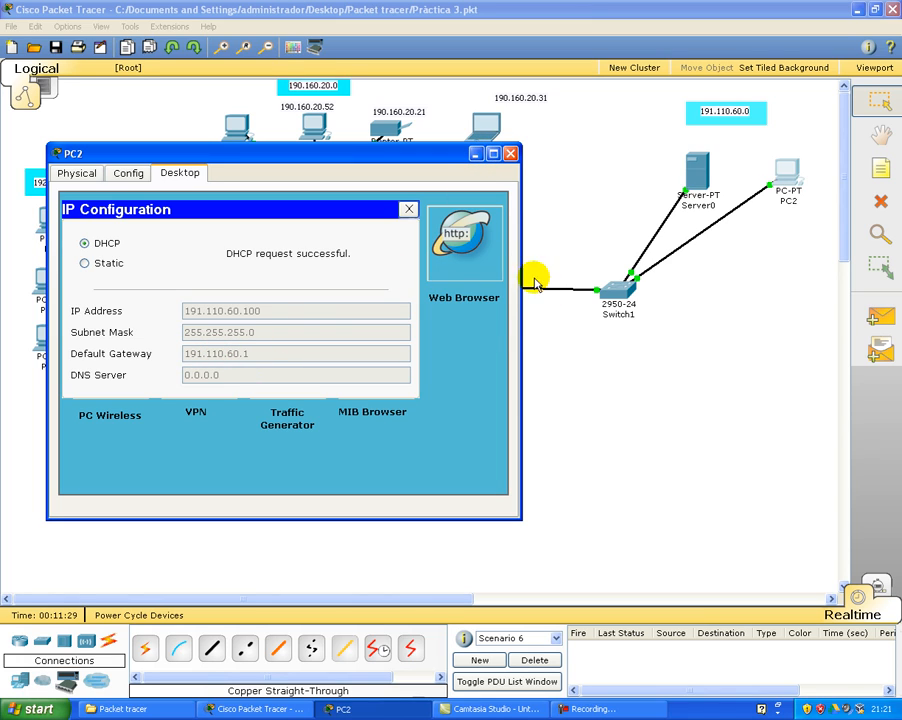
click(510, 153)
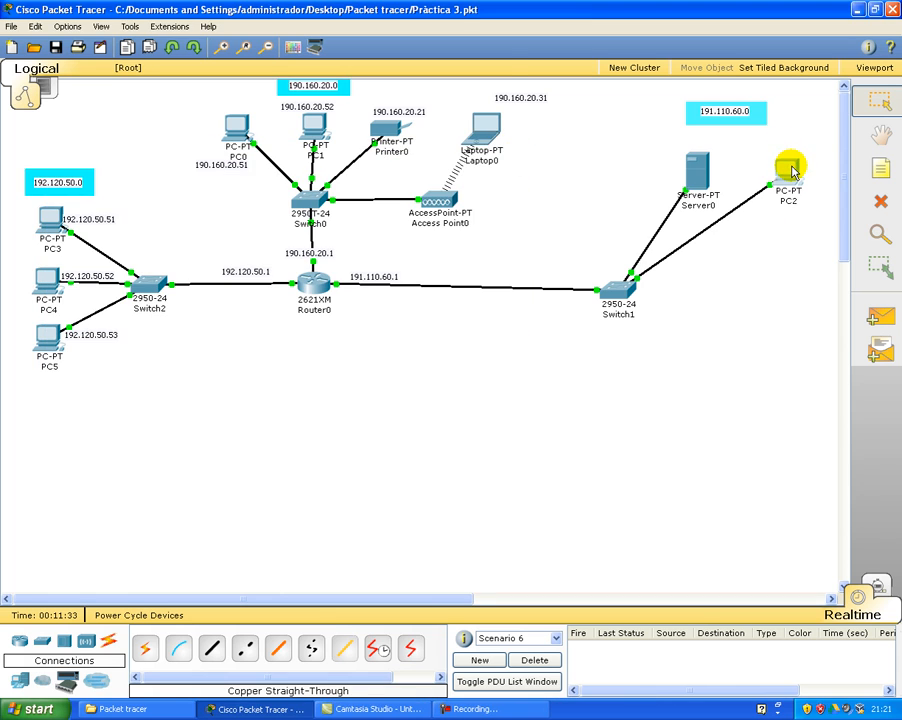
Make four copies of PC2 and place them in a vertical column beneath it
click(788, 170)
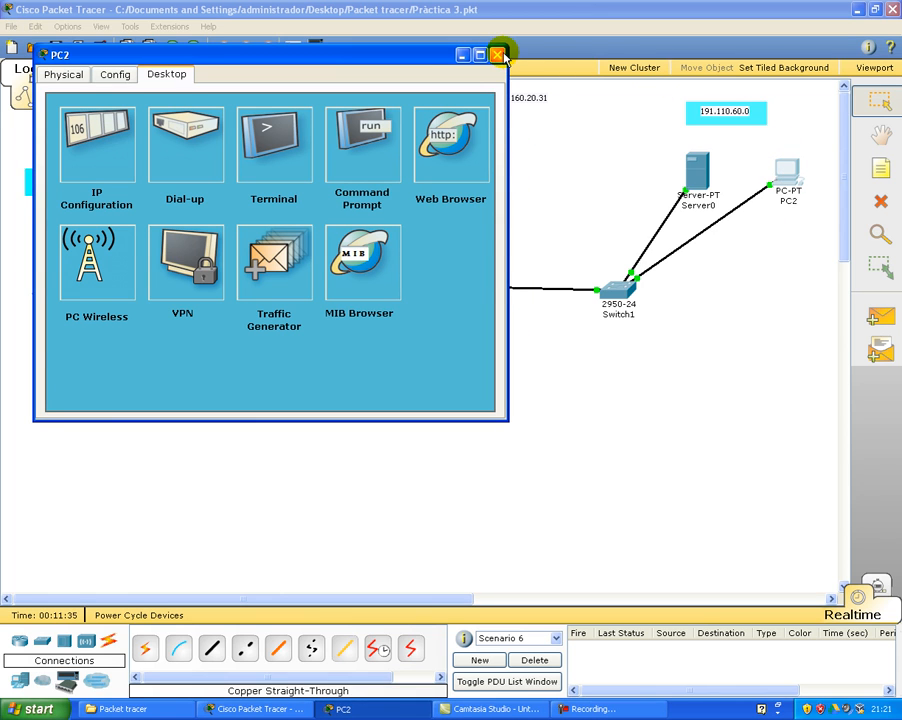
click(497, 55)
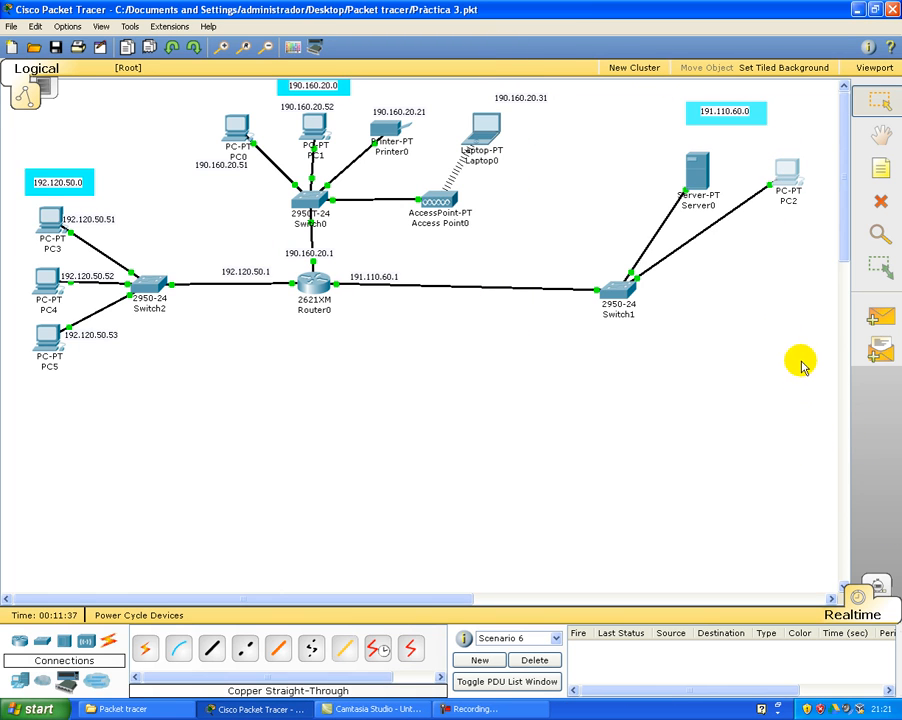
key(ctrl+v)
drag(779, 135, 789, 232)
key(ctrl+v)
drag(779, 137, 791, 302)
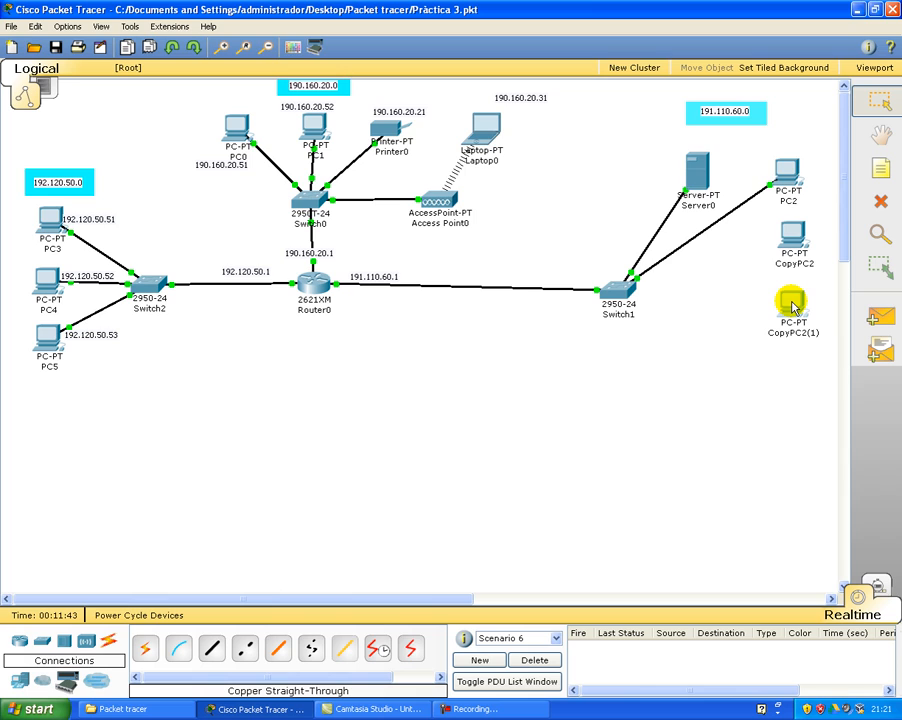
key(ctrl+v)
drag(772, 138, 791, 383)
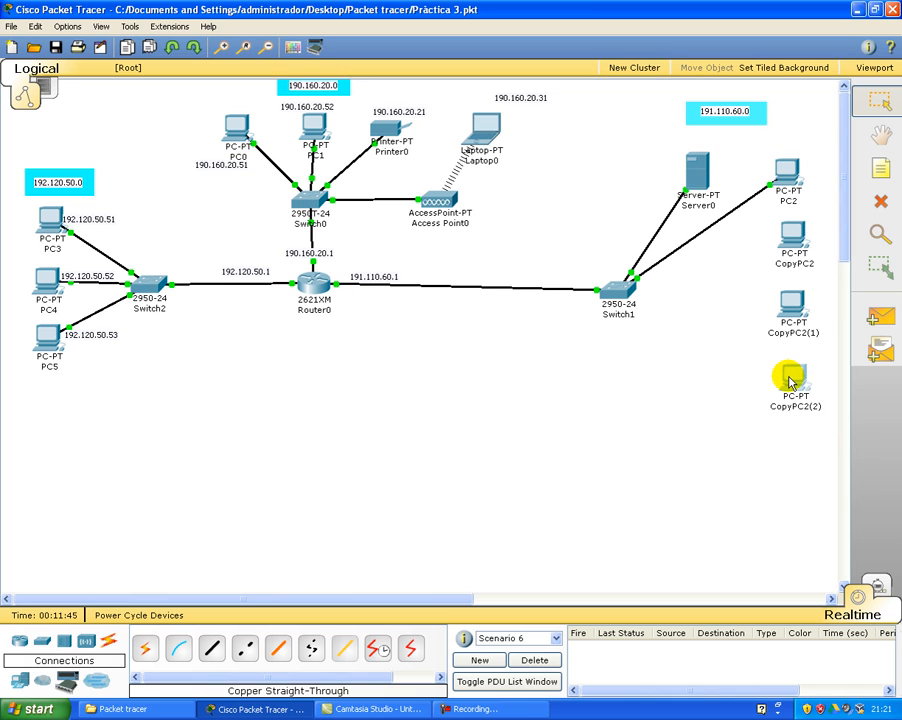
key(ctrl+v)
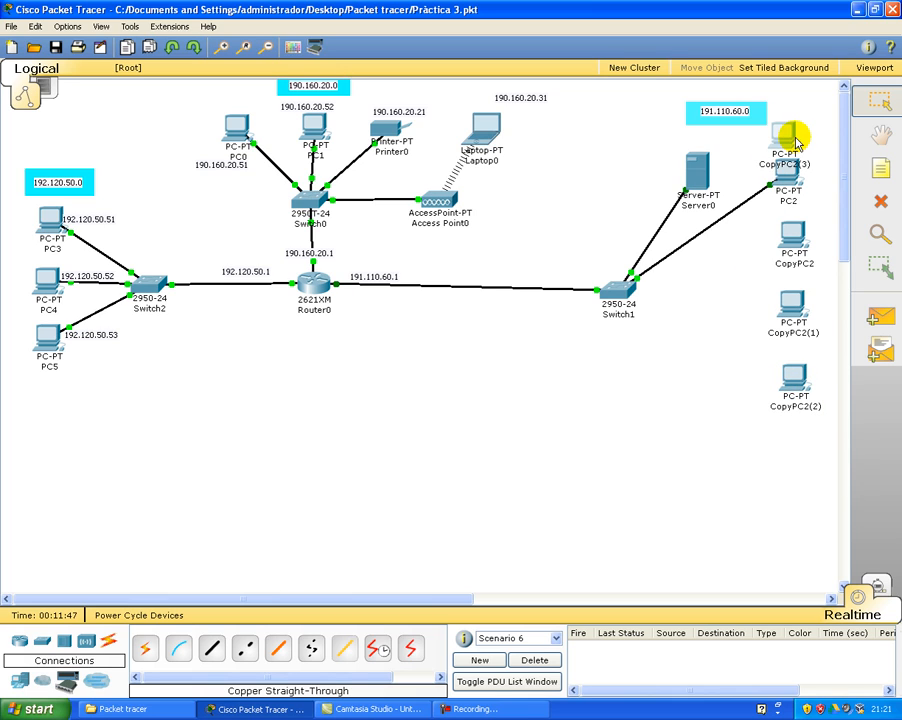
drag(797, 143, 782, 440)
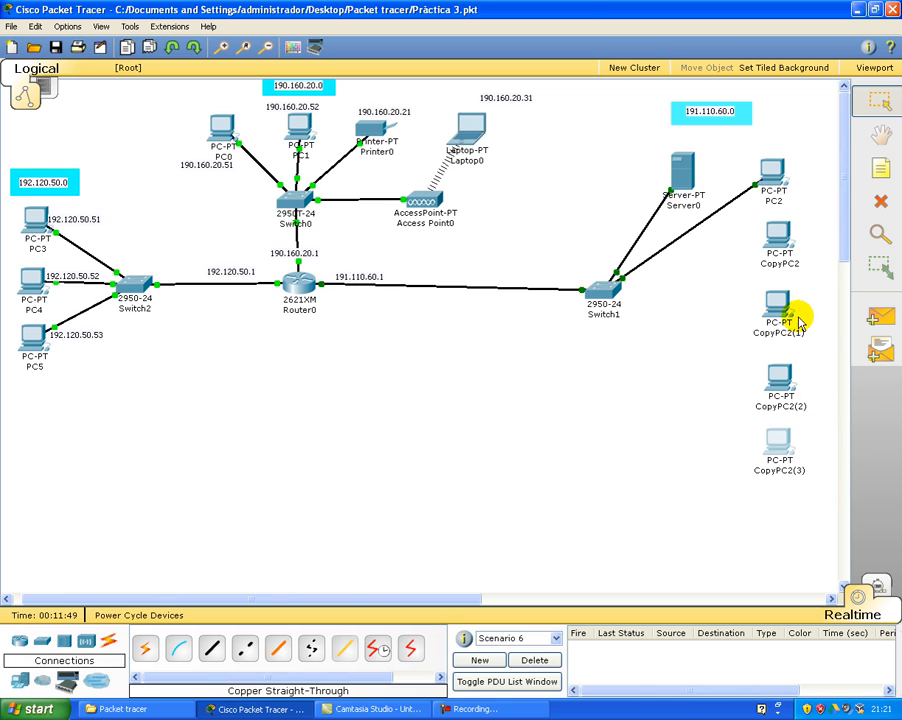
Make a fifth copy of PC2 and place it to the left of the lowest copy, with space between them
key(ctrl+v)
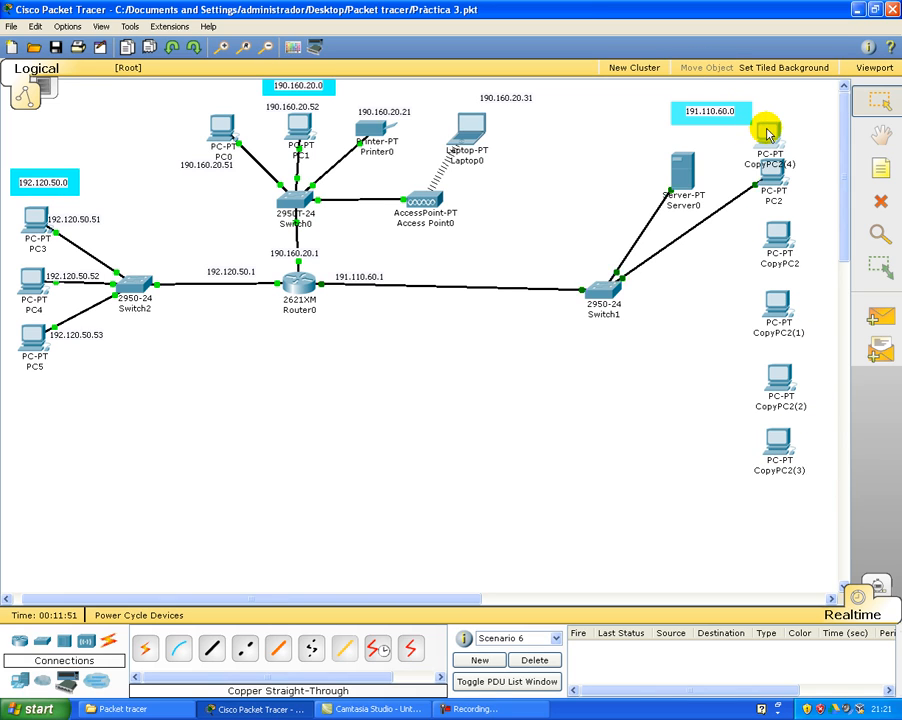
drag(768, 133, 730, 443)
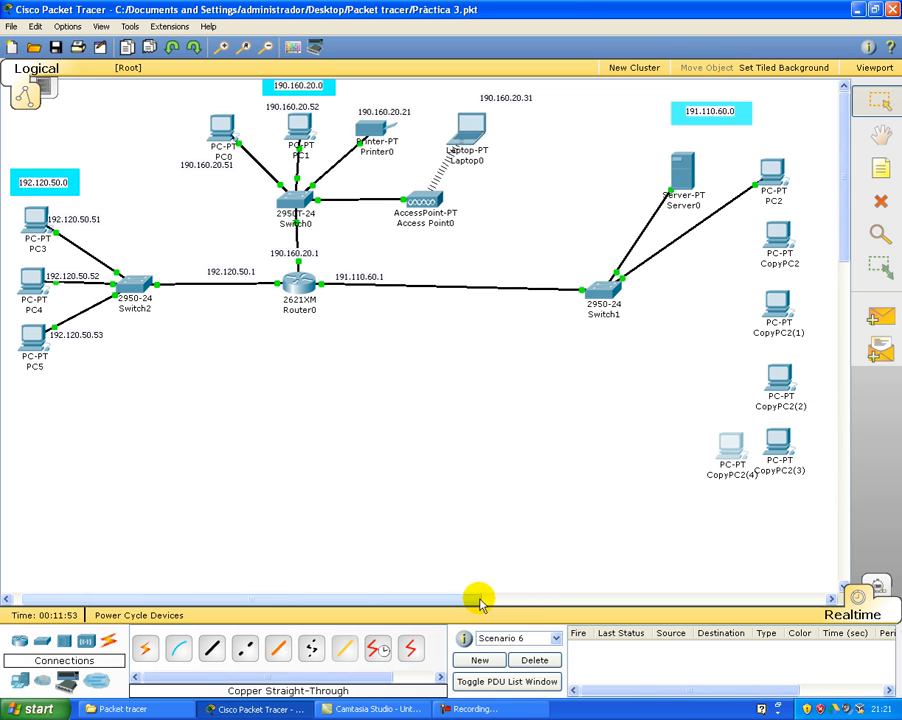
drag(457, 598, 439, 596)
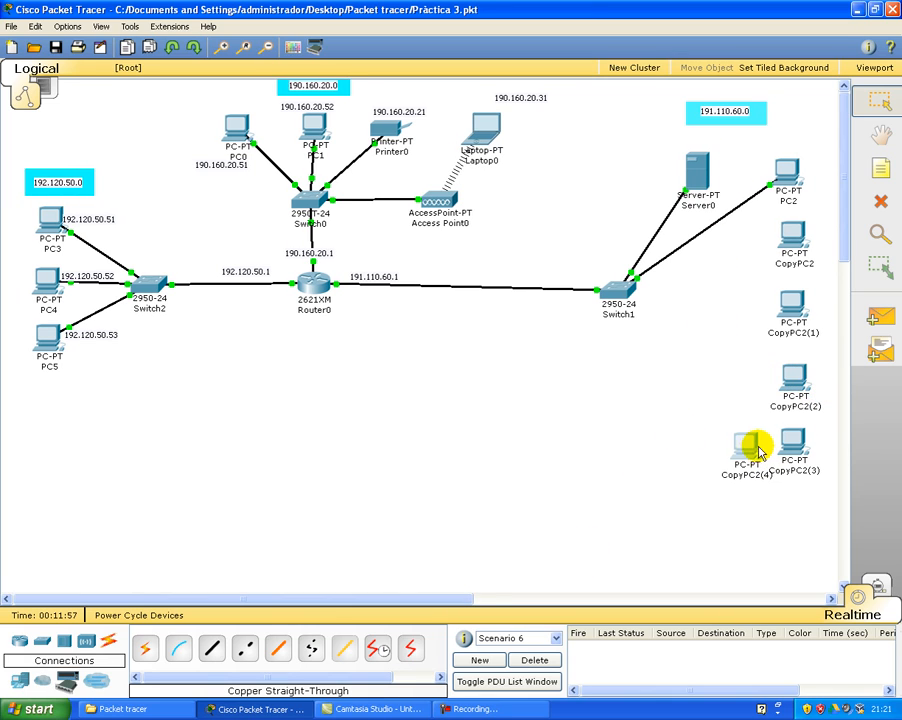
drag(755, 453, 700, 443)
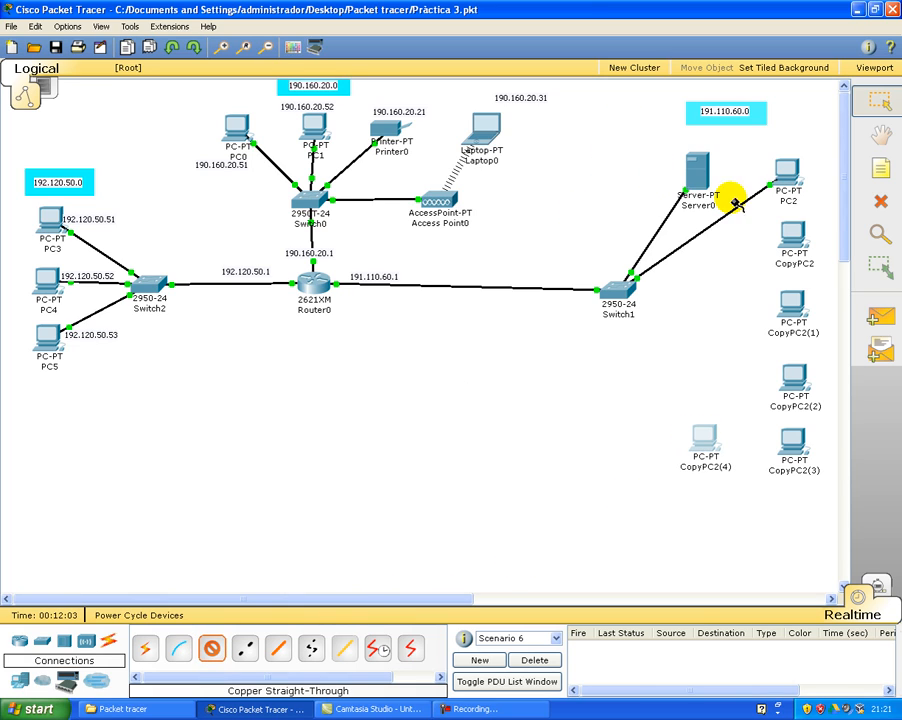
Connect CopyPC2's FastEthernet port to Switch1's FastEthernet0/3 with a copper straight-through cable
click(788, 230)
click(776, 246)
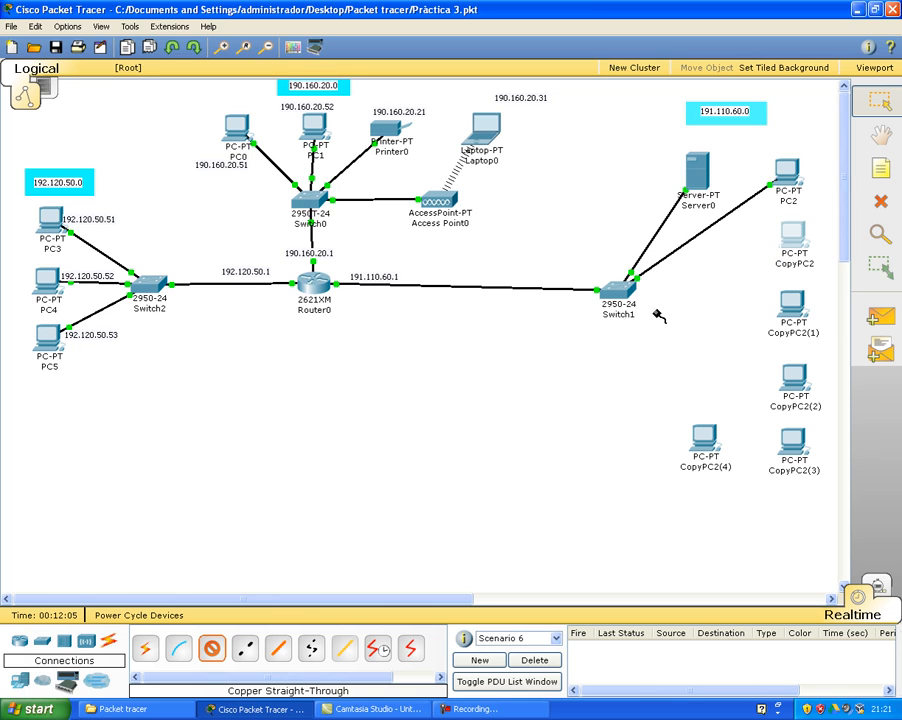
click(784, 236)
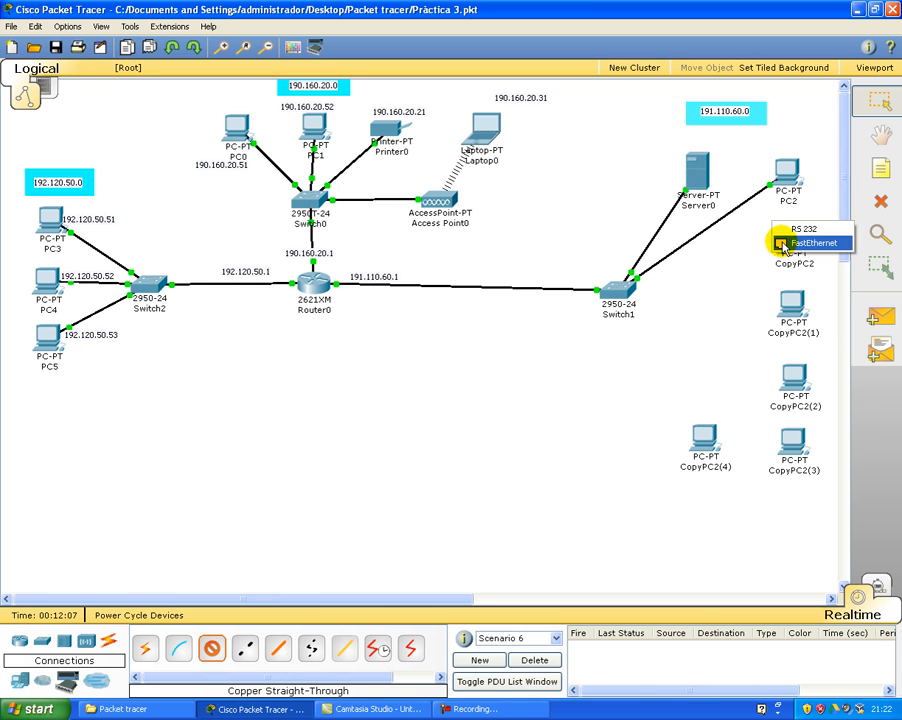
click(786, 242)
click(626, 292)
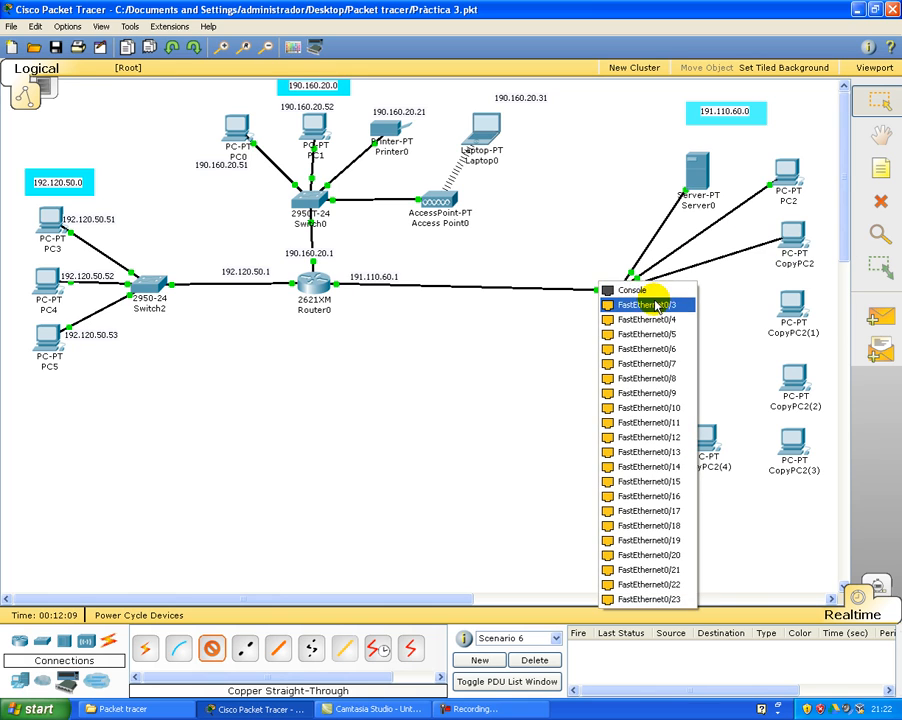
click(628, 304)
Connect CopyPC2(1) and CopyPC2(2) by FastEthernet to Switch1's FastEthernet0/4 and FastEthernet0/5 with copper straight-through cables
click(789, 298)
click(798, 309)
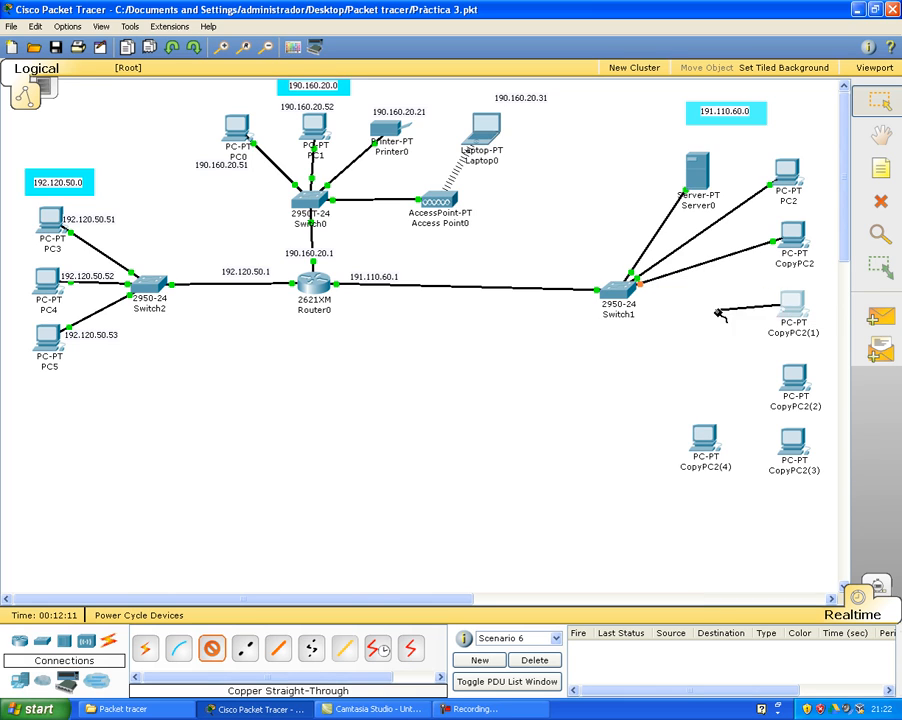
click(634, 292)
click(622, 304)
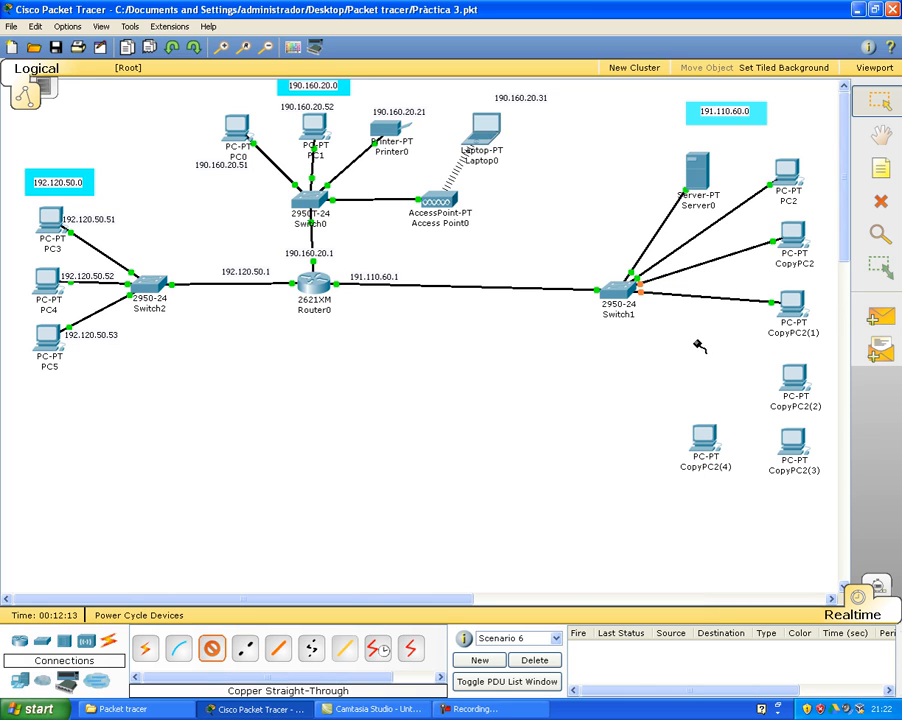
click(792, 378)
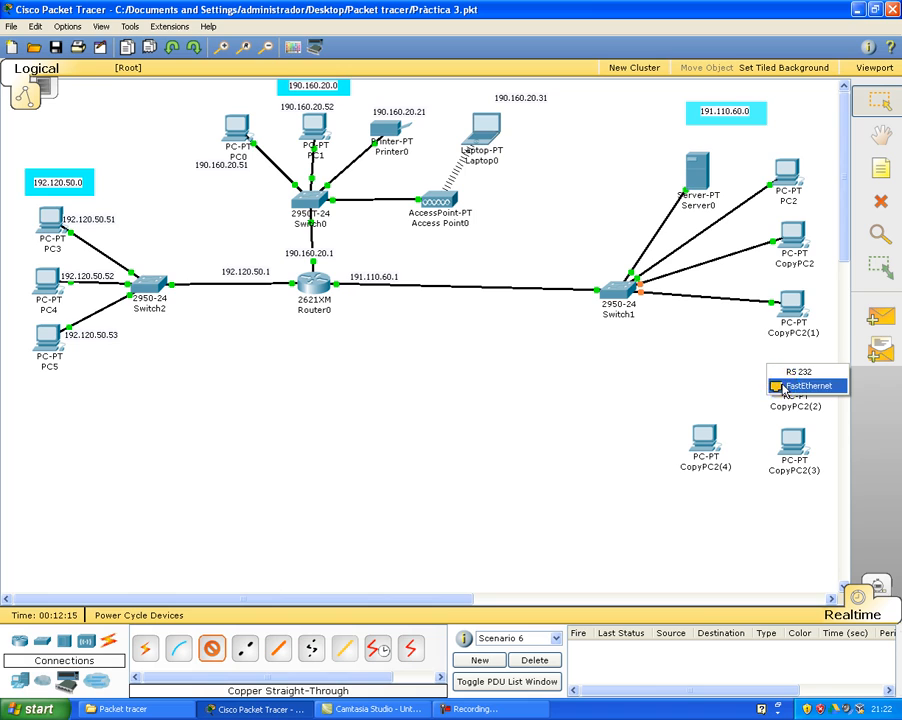
click(798, 386)
click(617, 310)
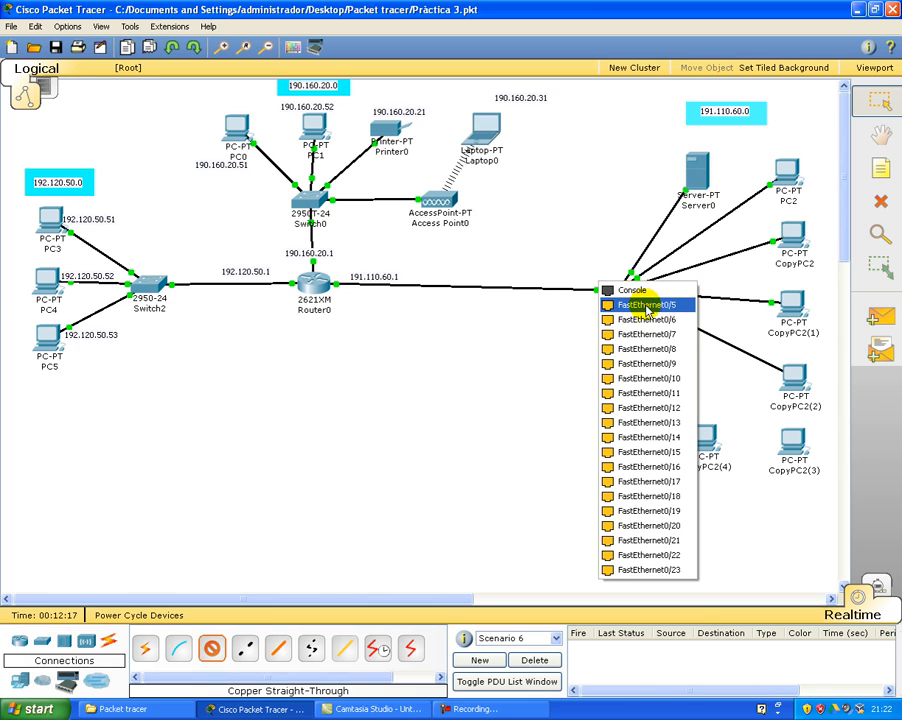
click(632, 305)
Connect CopyPC2(3) and CopyPC2(4) by FastEthernet to Switch1's next free FastEthernet ports with copper straight-through cables
click(790, 433)
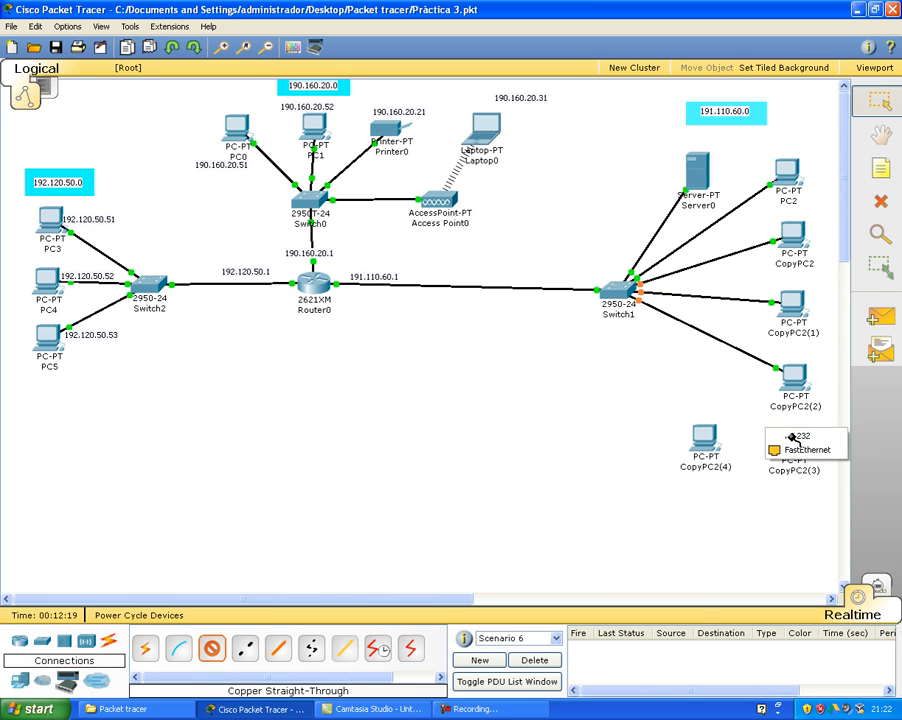
click(790, 446)
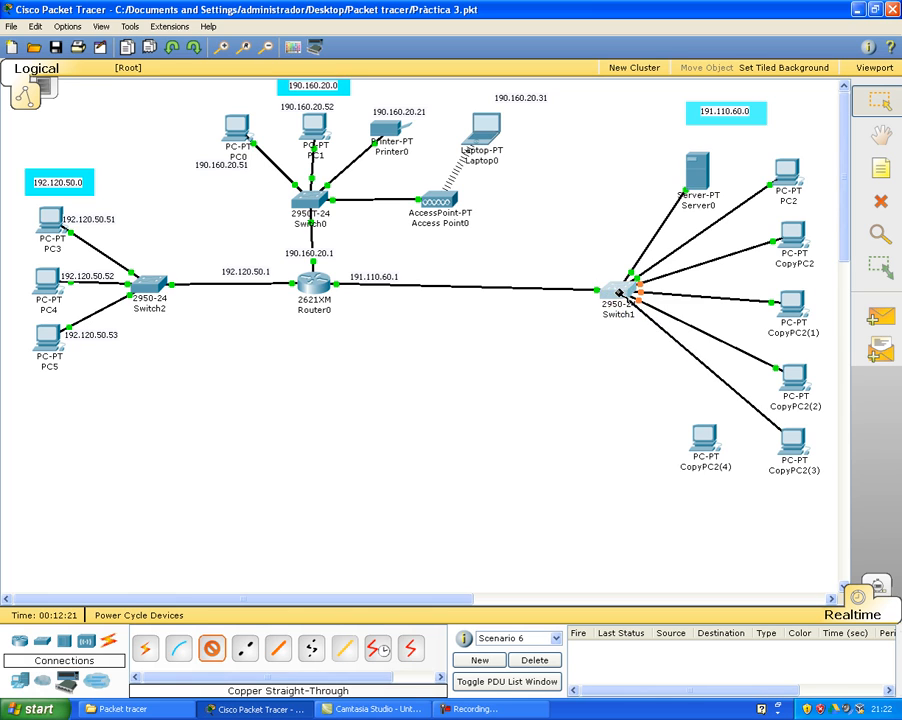
click(605, 288)
click(638, 306)
click(700, 437)
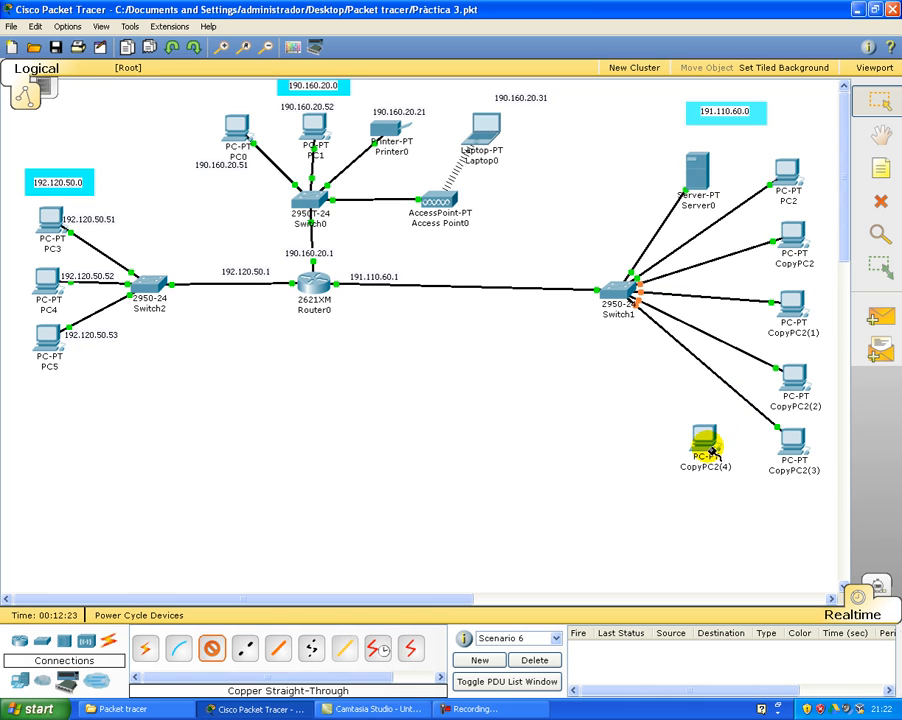
click(716, 447)
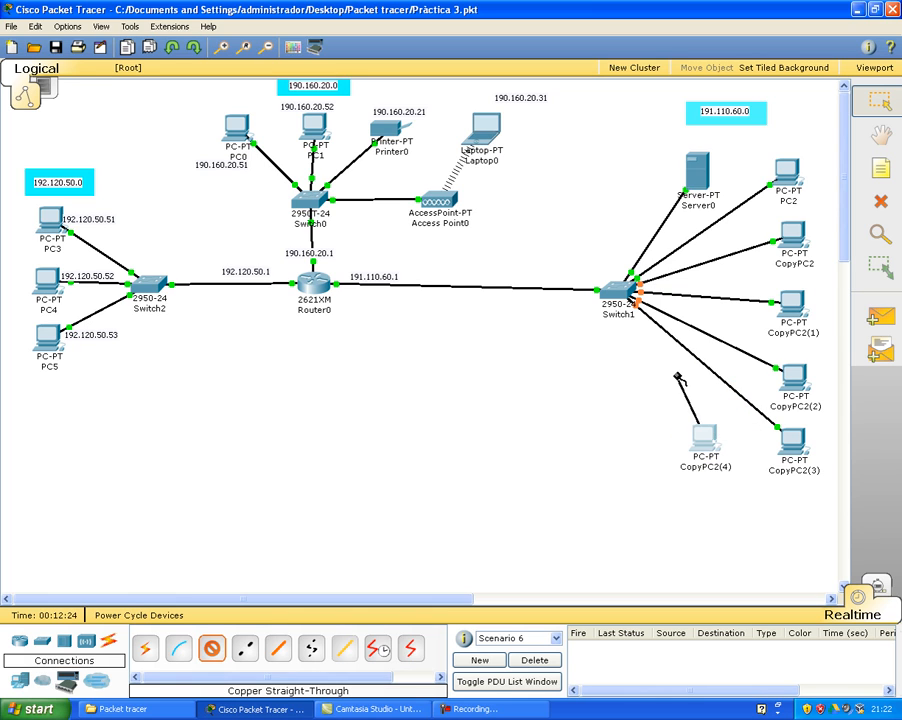
click(610, 296)
click(633, 305)
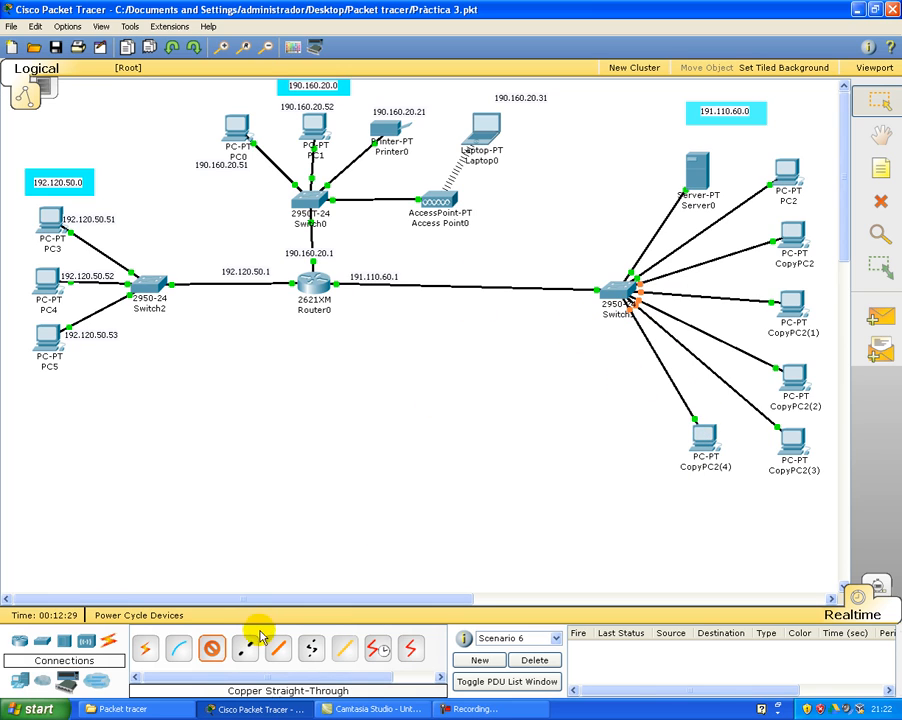
click(211, 648)
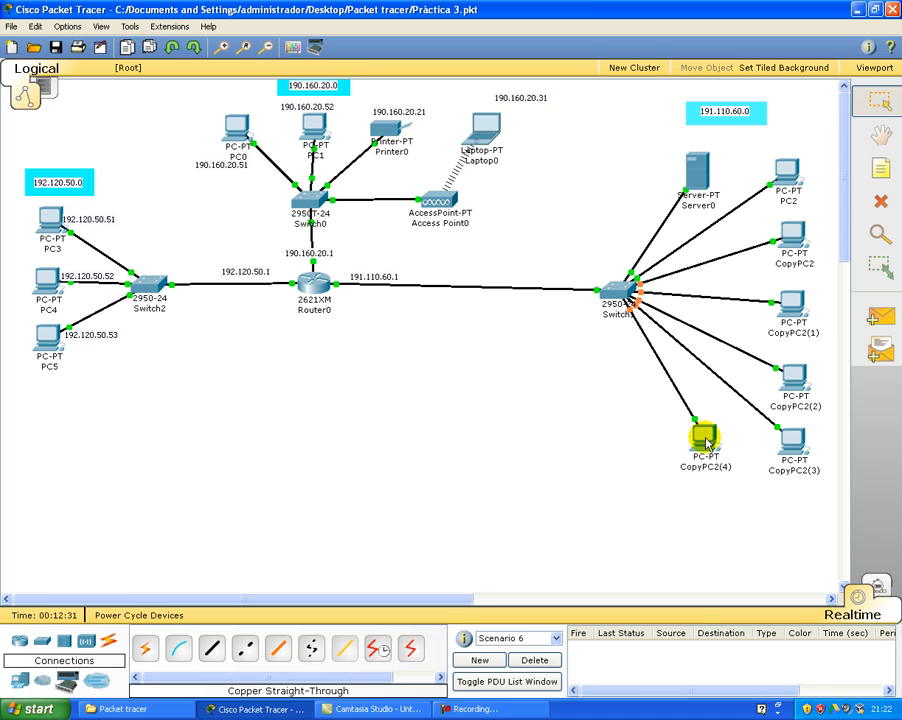
Move CopyPC2(4) further left so that it sits directly below Switch1
click(706, 444)
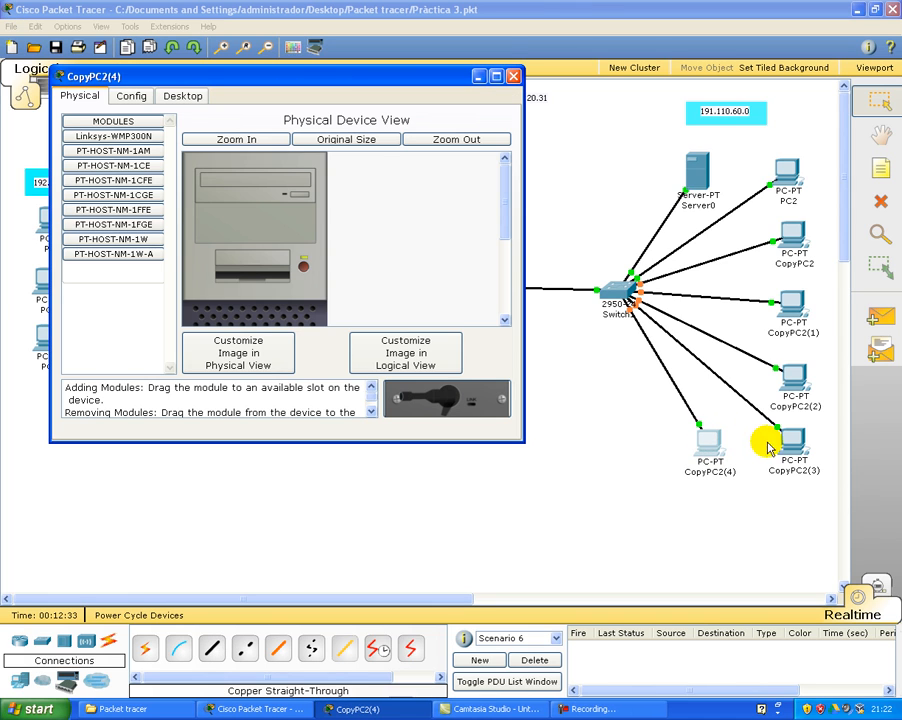
click(513, 77)
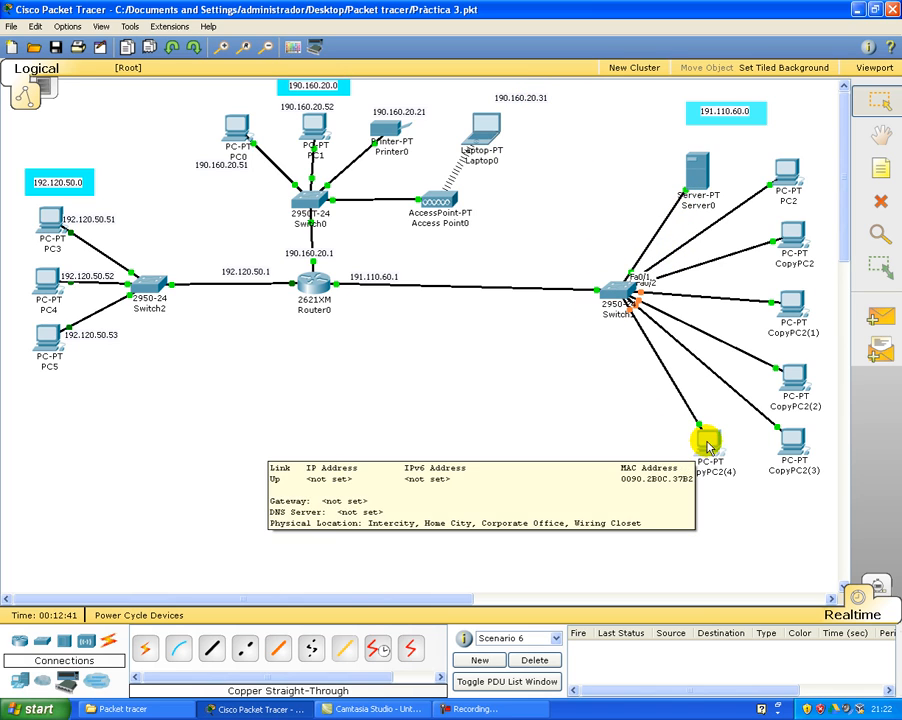
drag(705, 443, 631, 440)
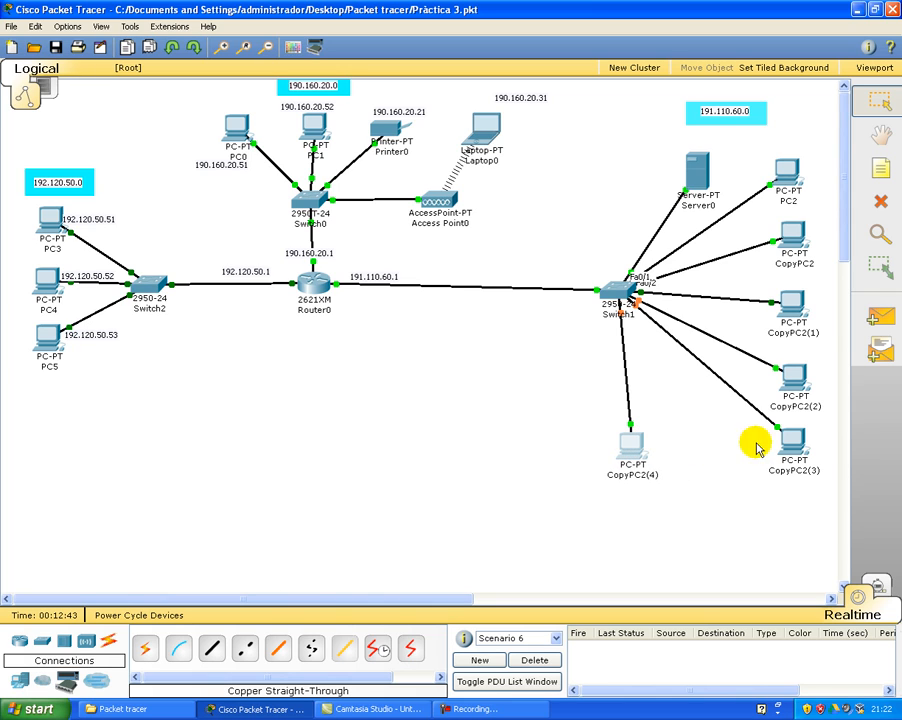
click(789, 448)
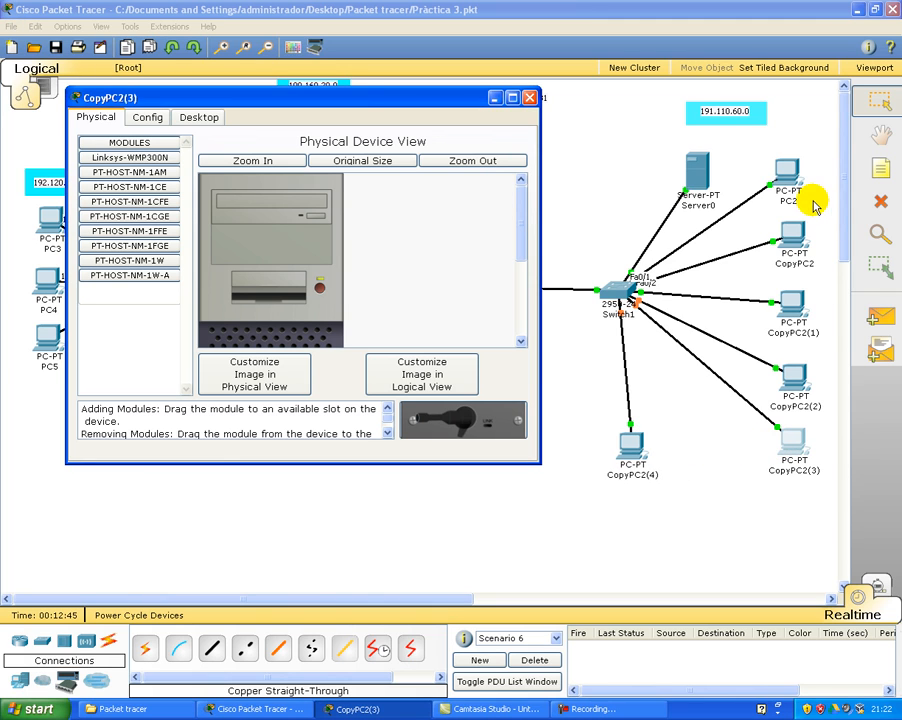
click(531, 98)
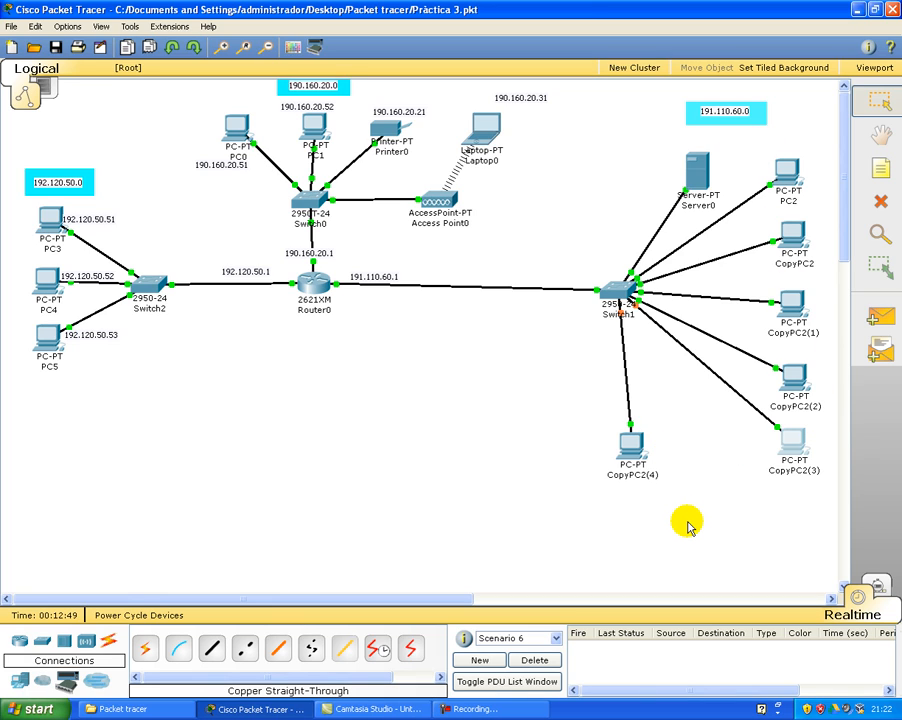
Request a fresh DHCP address for CopyPC2 by switching its IP configuration to Static and back to DHCP
mouse_move(792, 241)
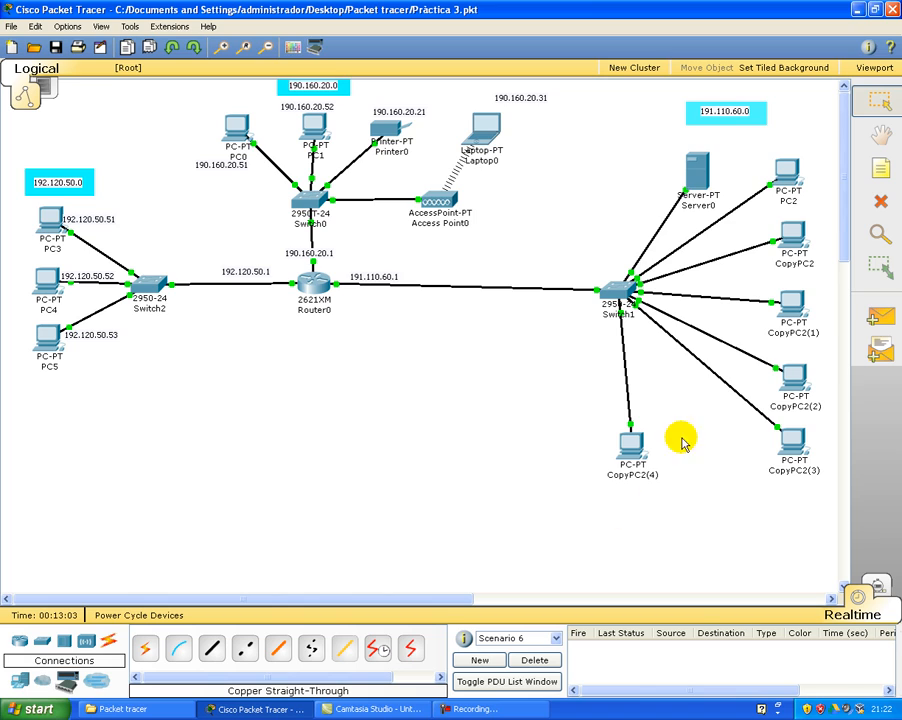
mouse_move(790, 238)
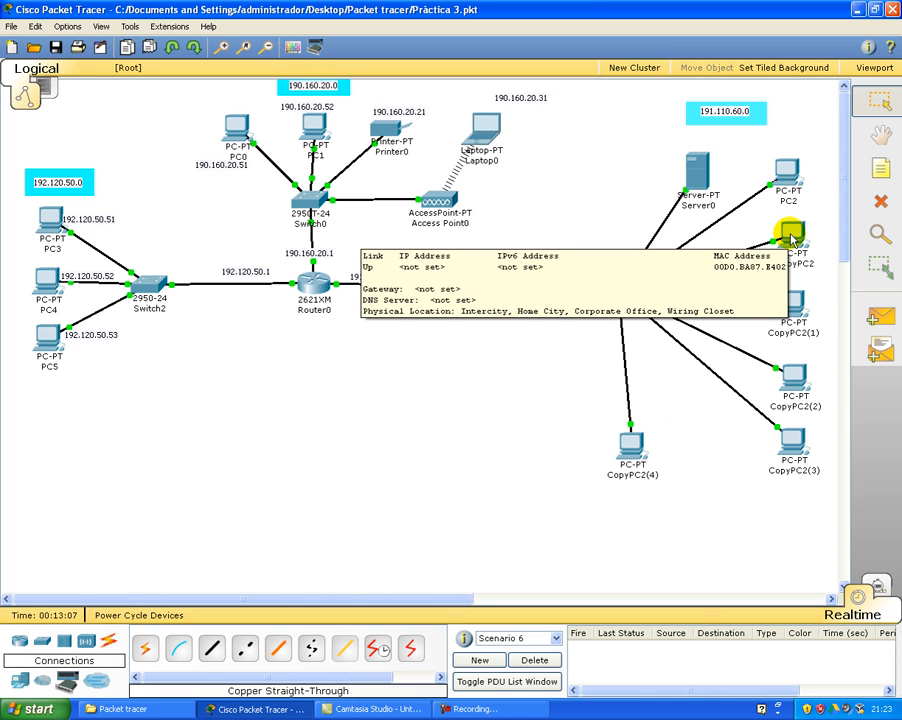
click(790, 238)
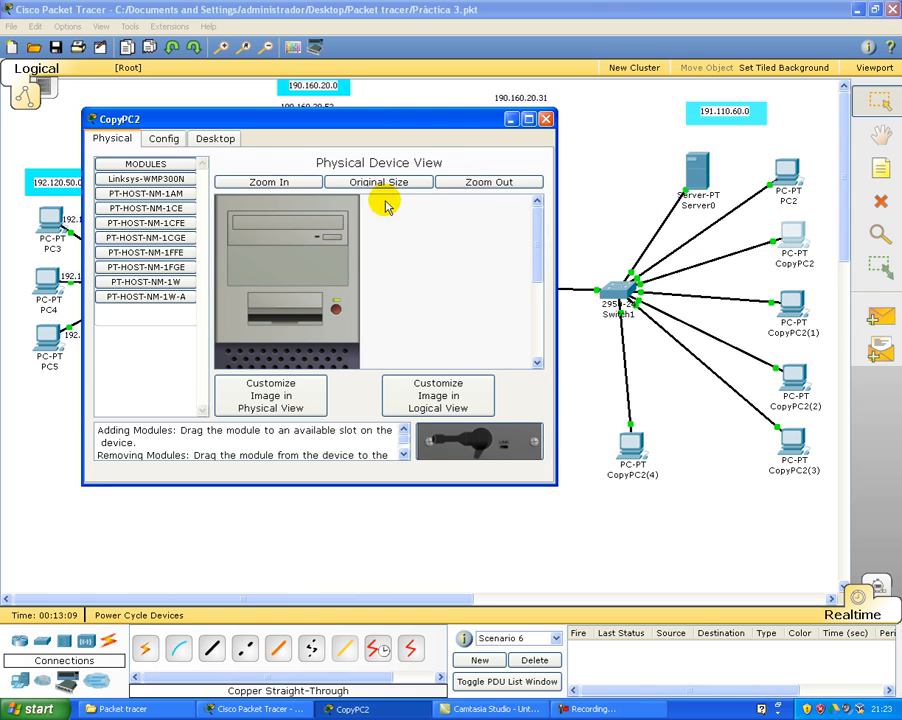
click(228, 141)
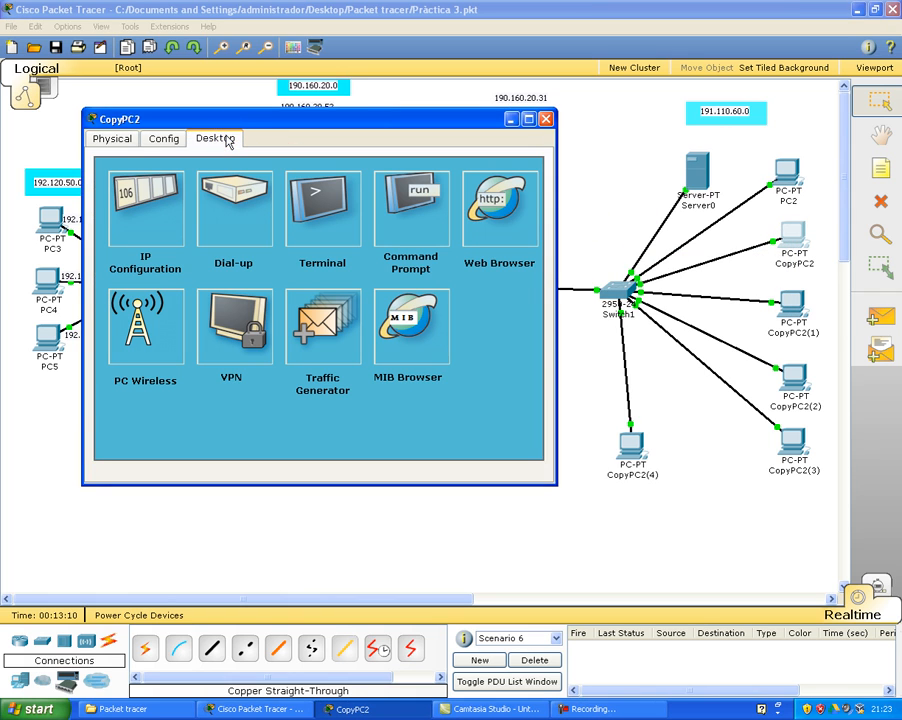
click(127, 185)
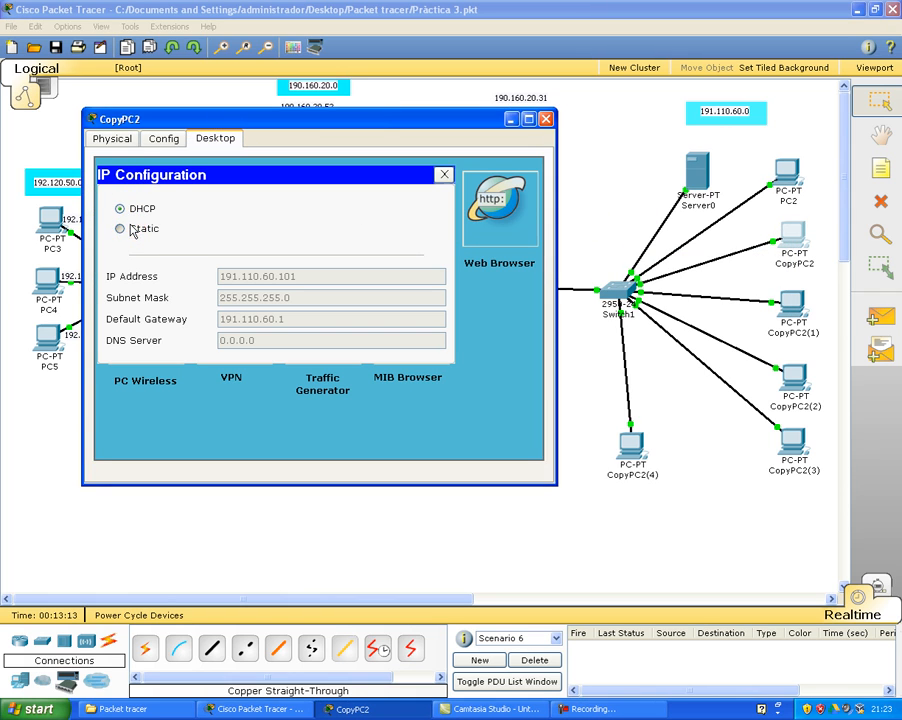
click(121, 229)
click(136, 209)
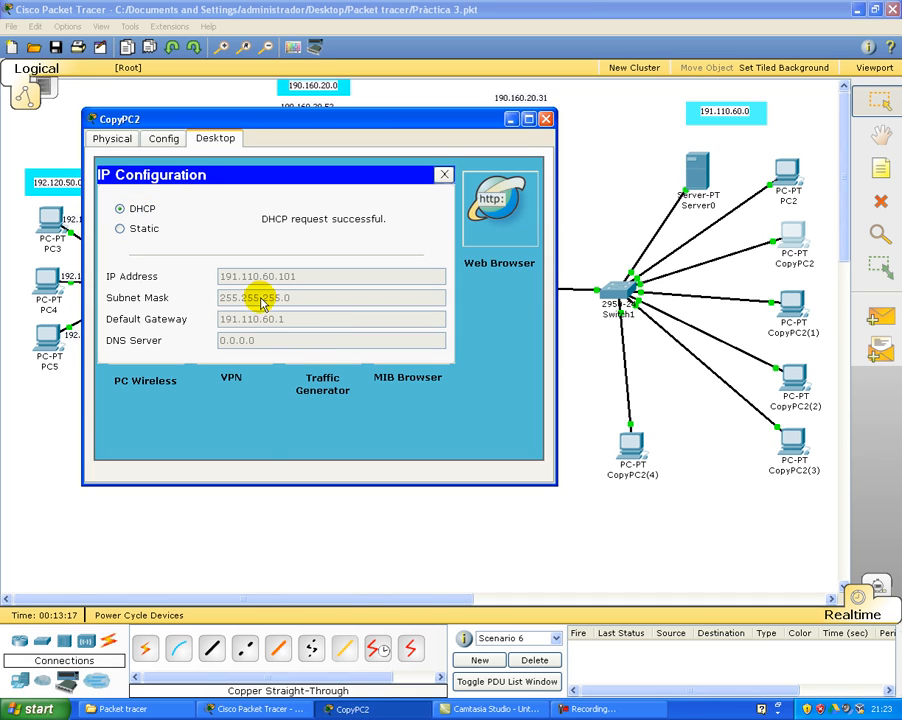
click(545, 118)
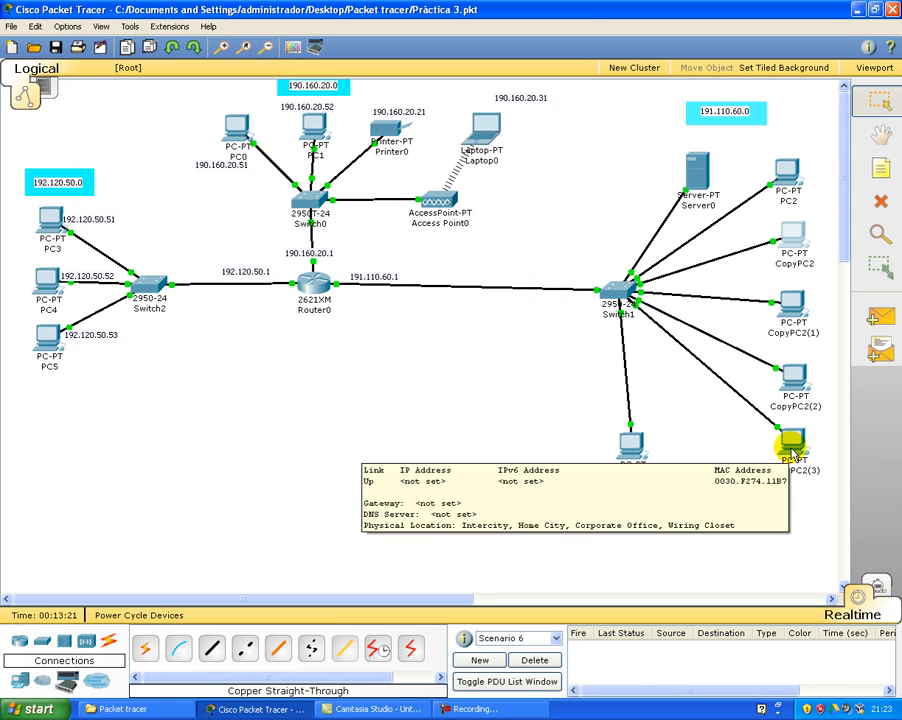
Check the IP addressing of CopyPC2(2) and CopyPC2(3), and examine CopyPC2(4)'s IP configuration
mouse_move(794, 377)
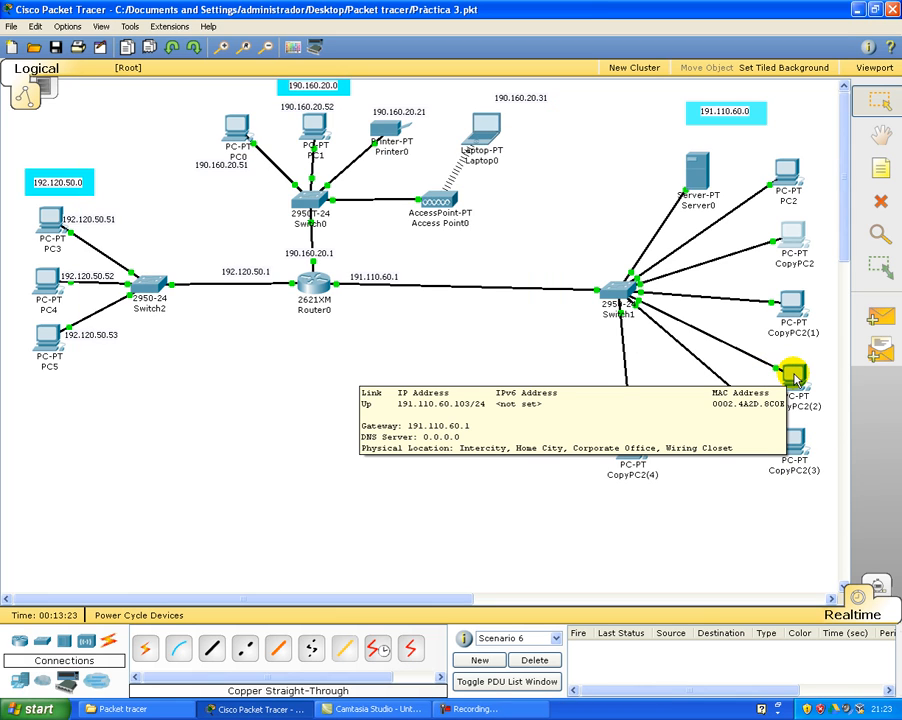
mouse_move(788, 440)
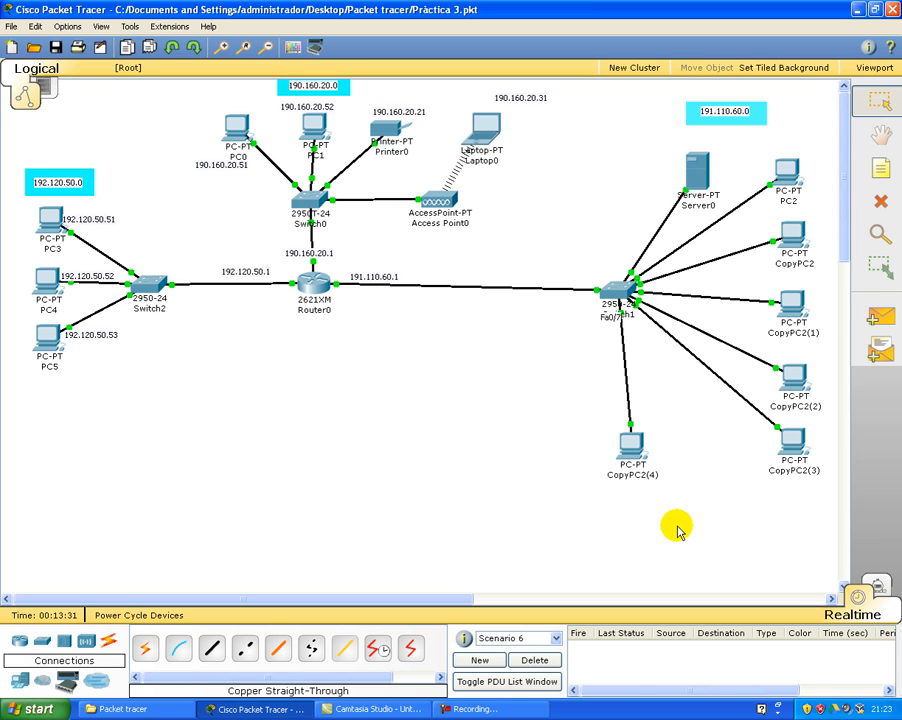
click(634, 452)
click(224, 161)
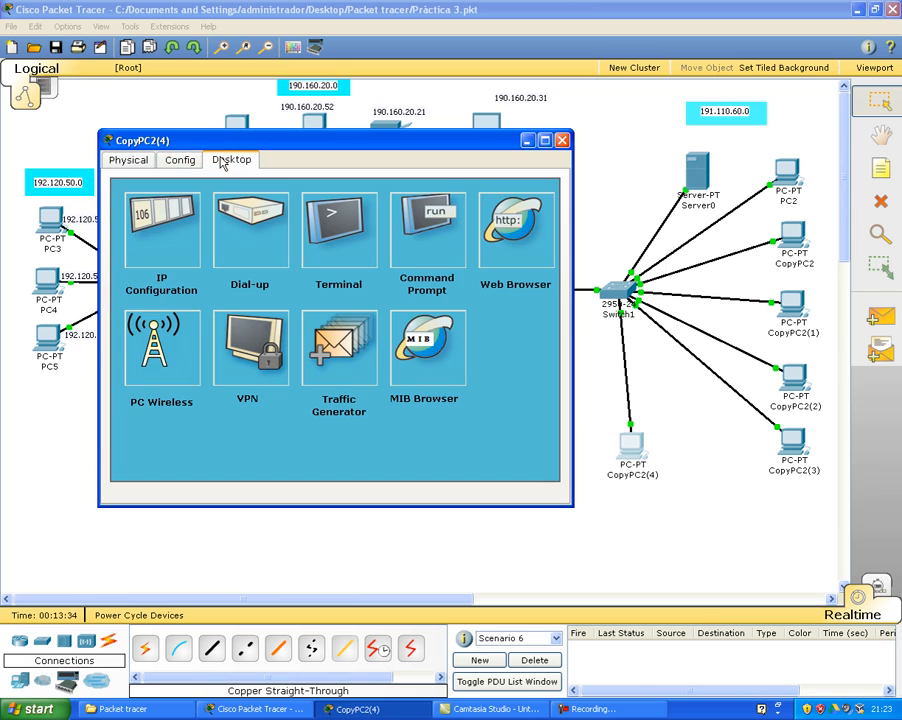
click(162, 225)
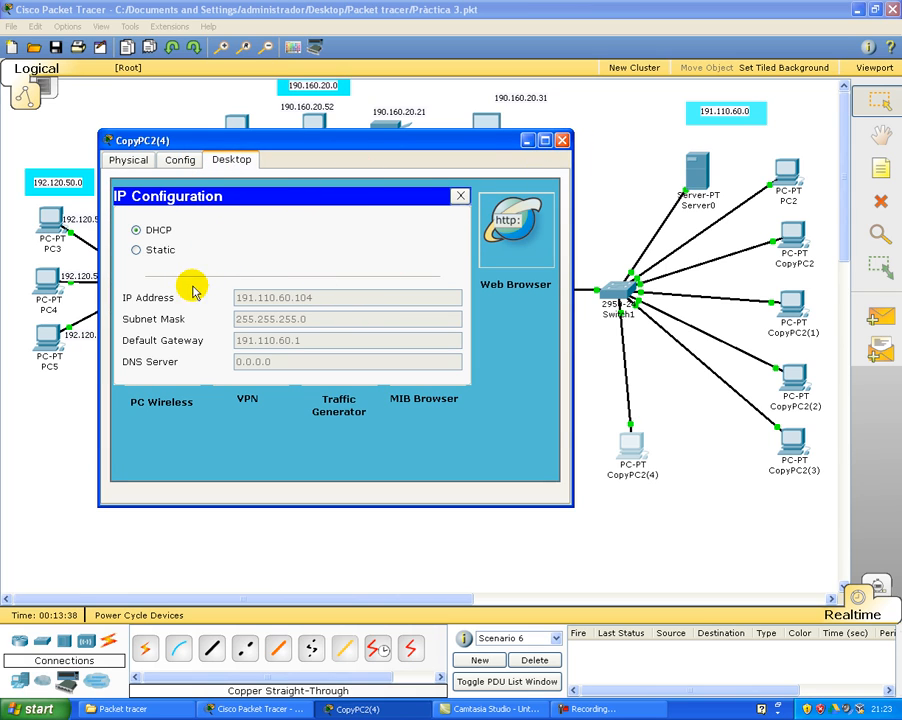
click(562, 140)
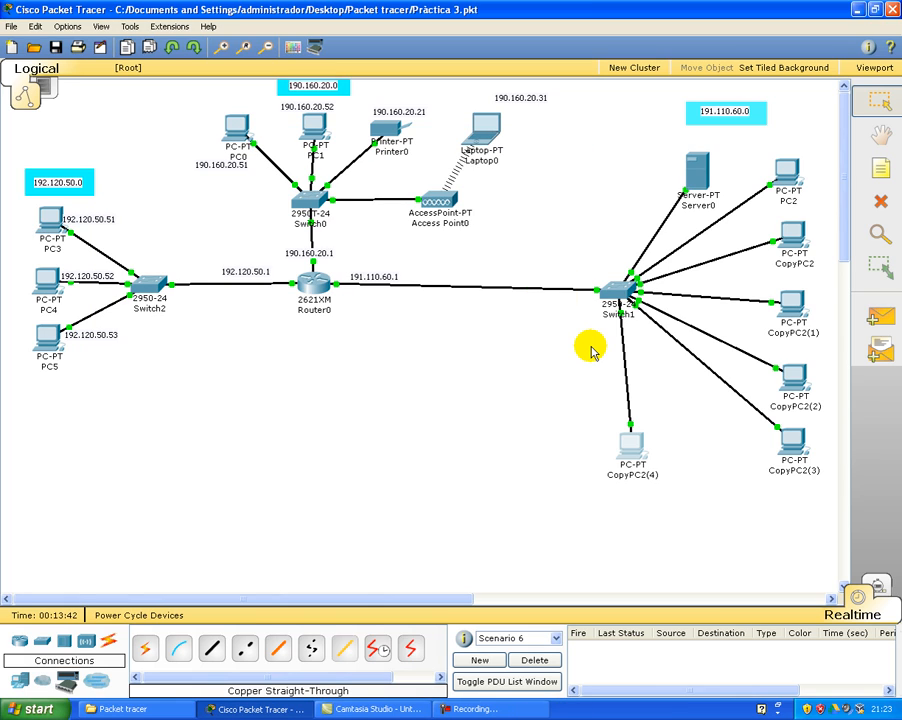
Send a simple PDU from CopyPC2(1) to PC4 and fire it a second time
click(874, 318)
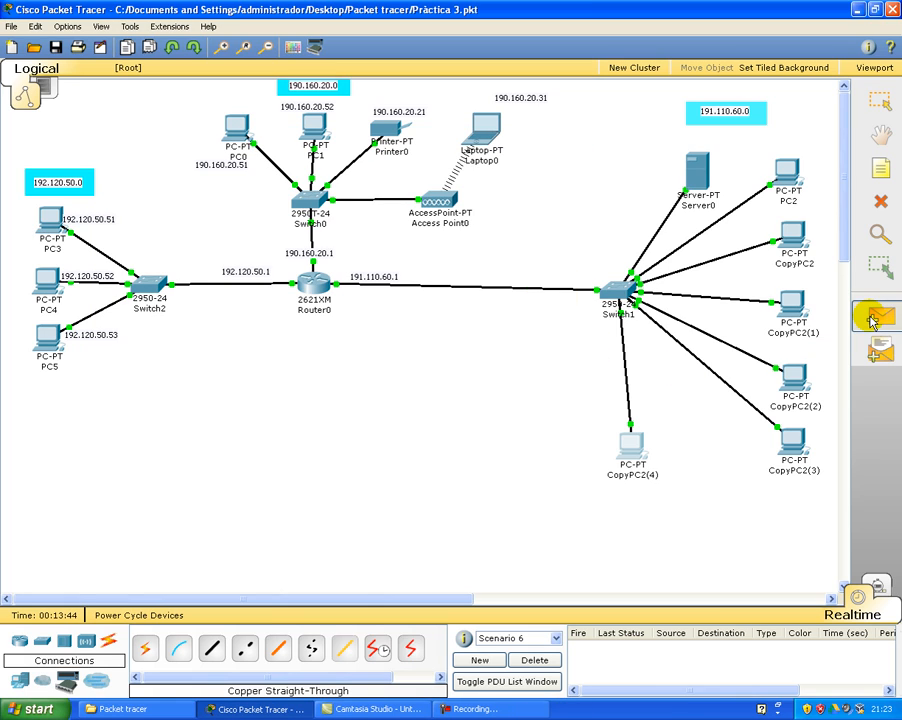
click(795, 304)
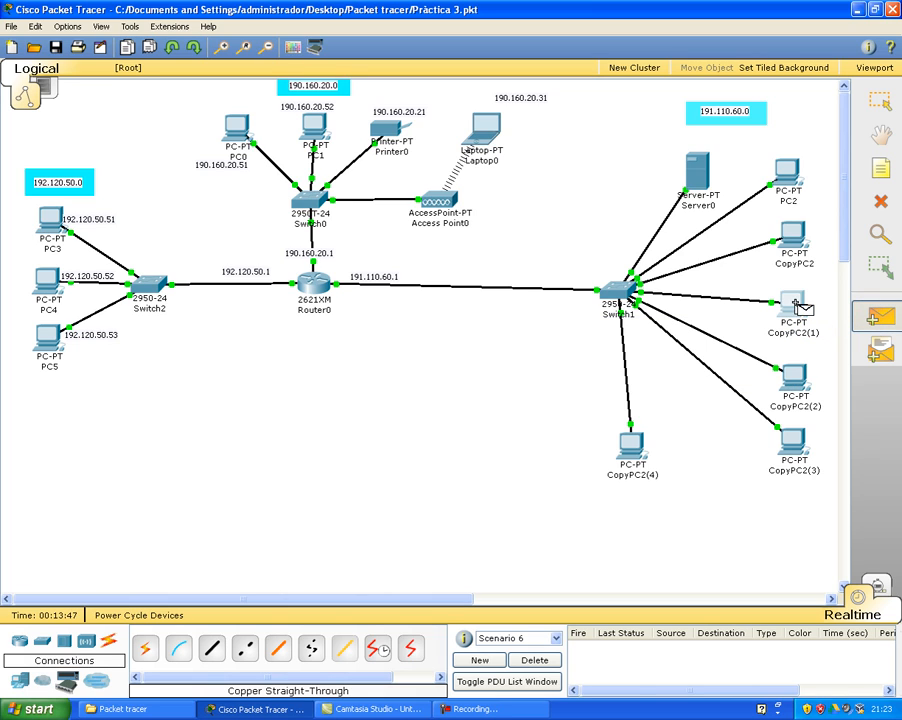
click(48, 281)
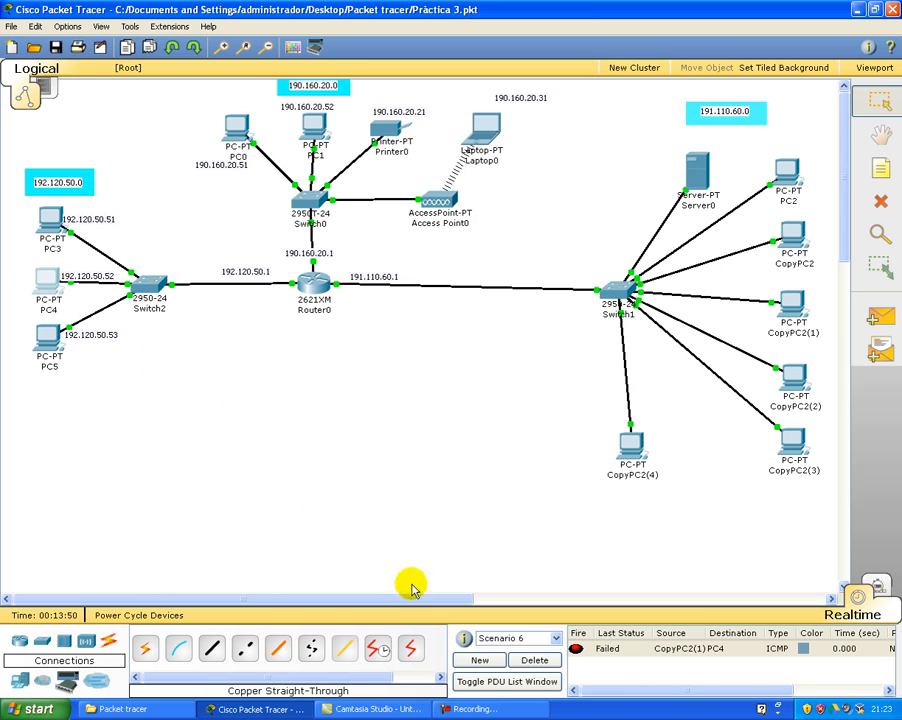
click(576, 649)
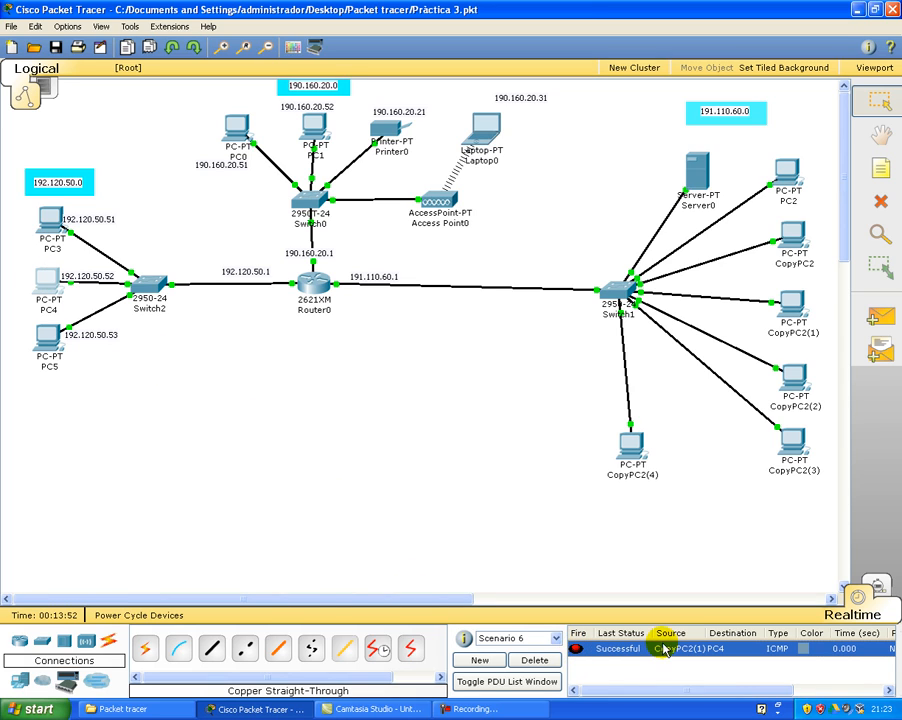
Send a simple PDU from CopyPC2(4) to Laptop0 in the 190.160.20.0 network
click(875, 318)
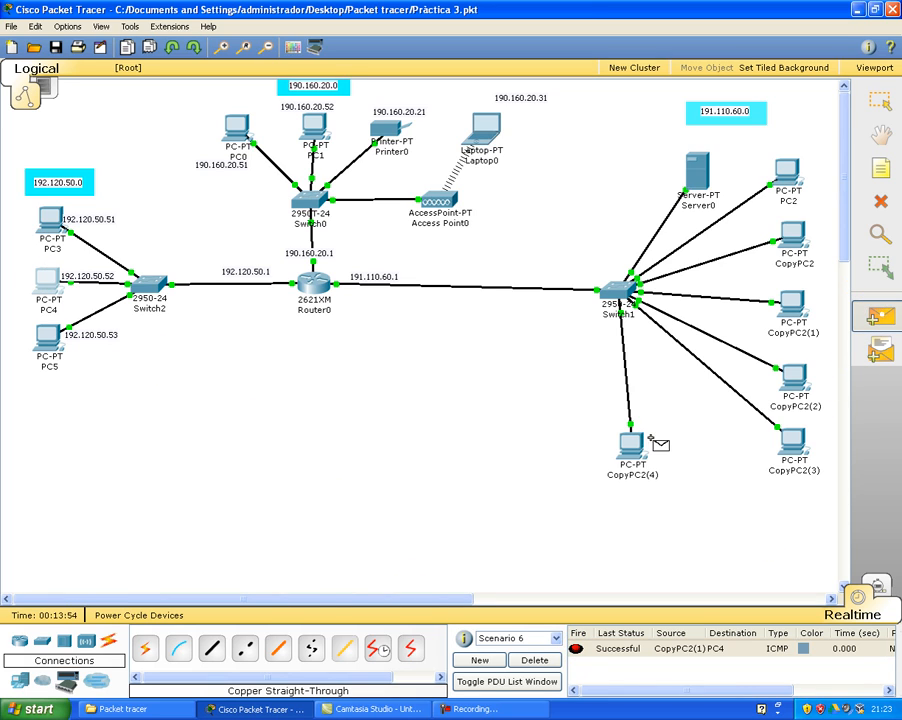
click(630, 440)
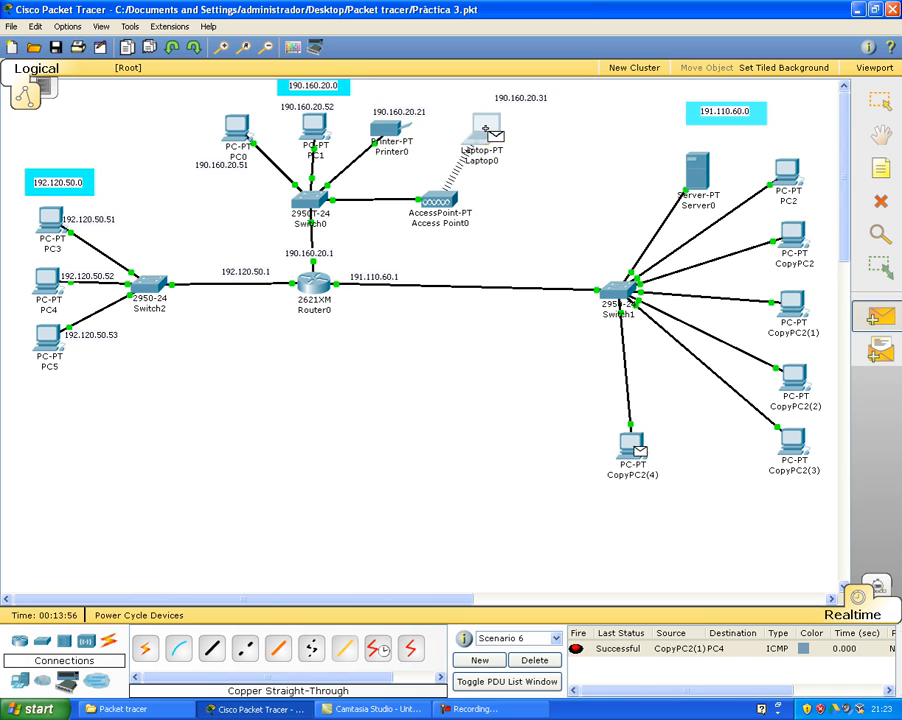
click(489, 127)
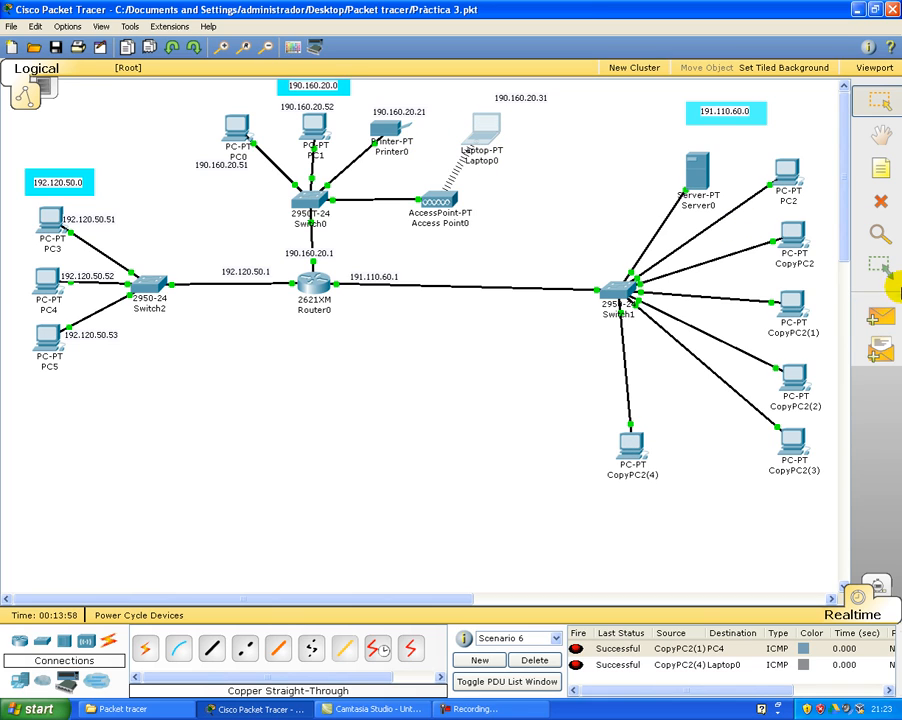
Send a simple PDU from PC0 to CopyPC2 and fire it once more
click(880, 318)
click(237, 128)
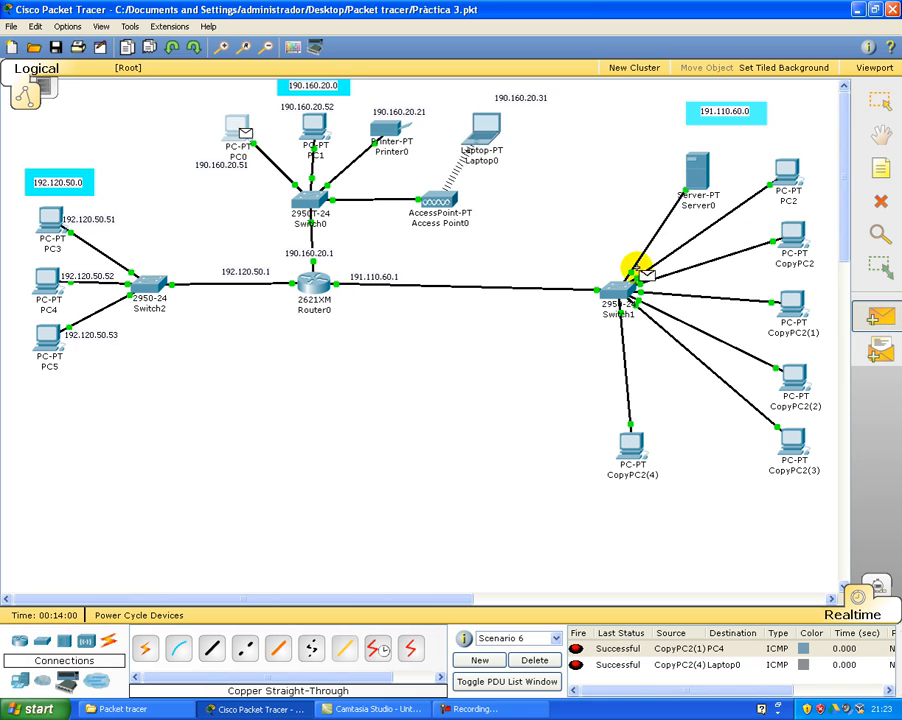
click(787, 240)
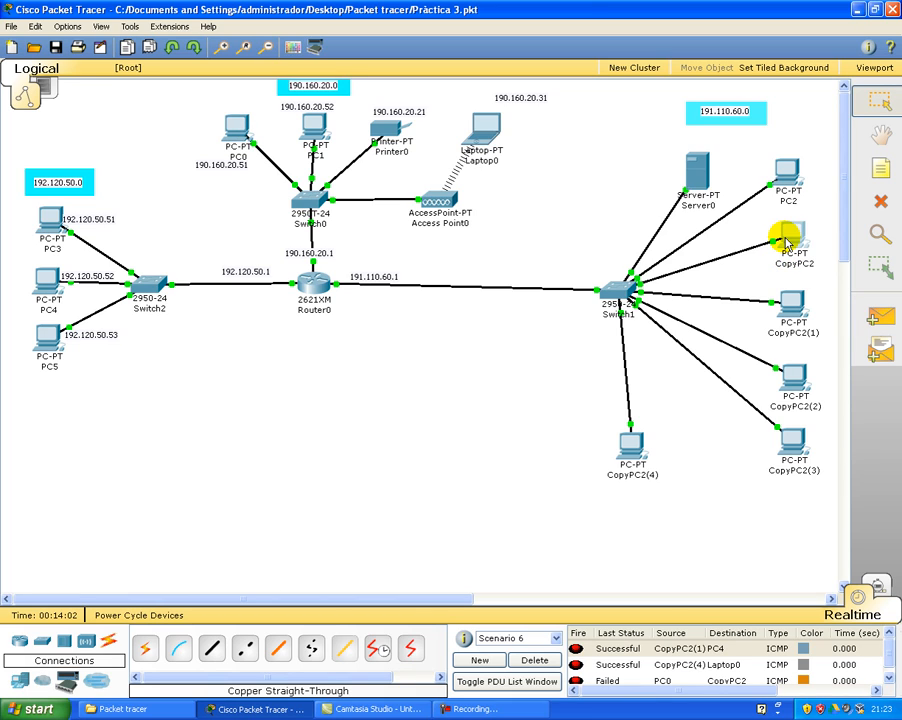
click(578, 680)
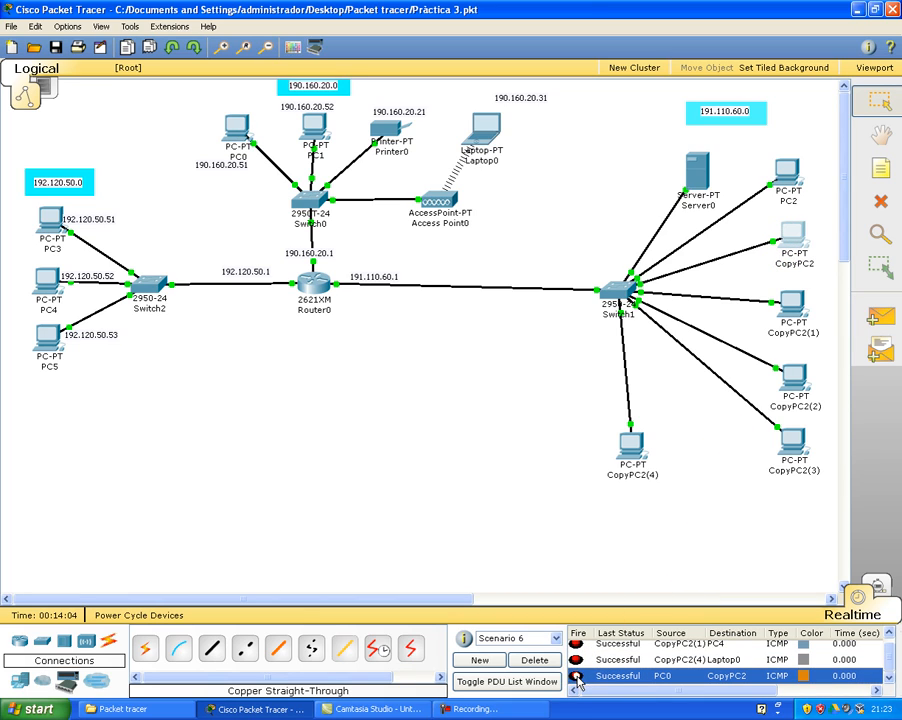